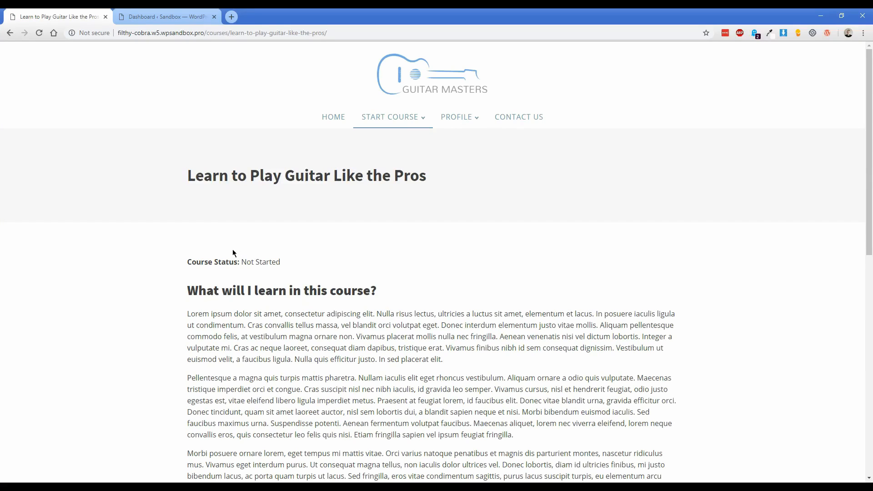
Read through the Learn to Play Guitar Like the Pros course page, then open its Reading Music lesson.
scroll(224, 245, "down", 3)
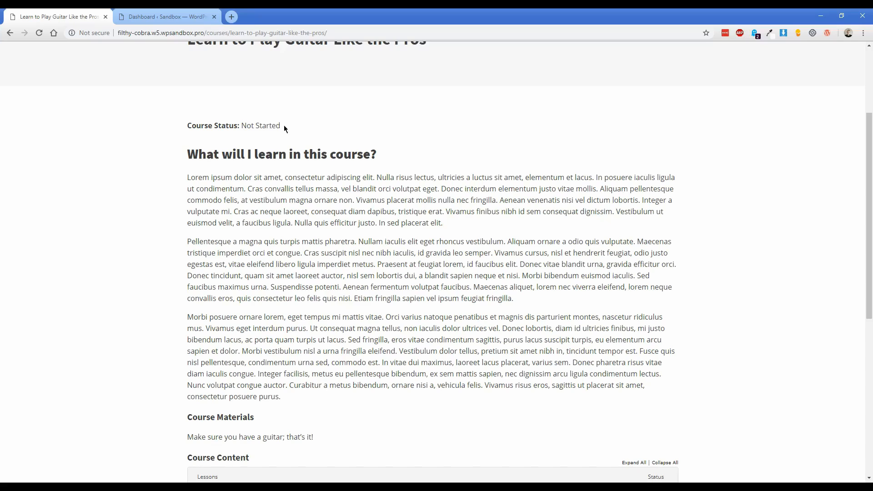
scroll(290, 151, "down", 1)
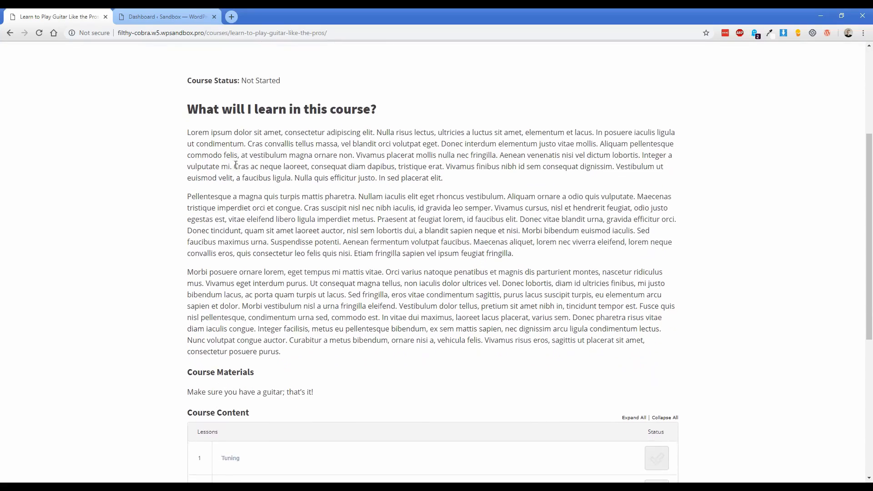
left_click_drag(187, 108, 295, 350)
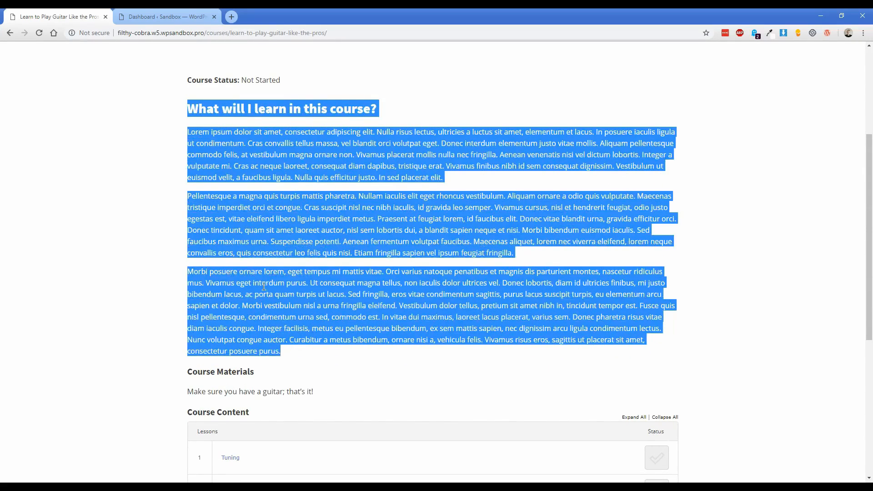
left_click(248, 253)
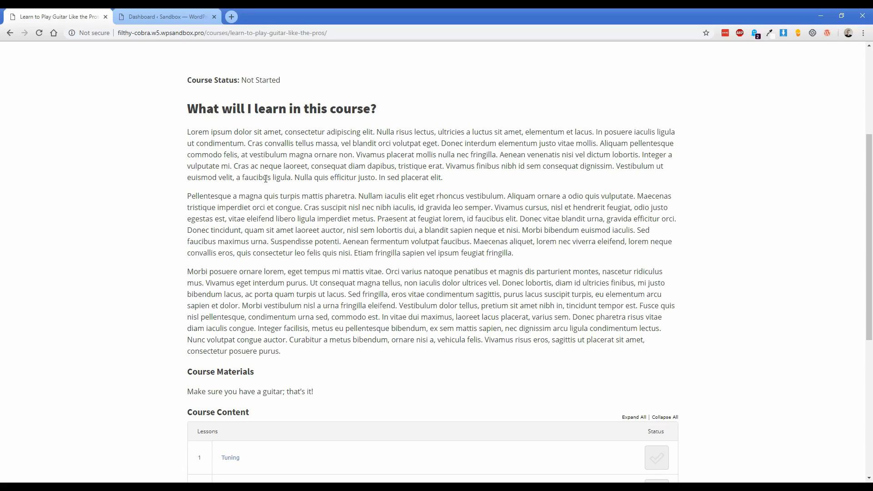
scroll(138, 244, "down", 3)
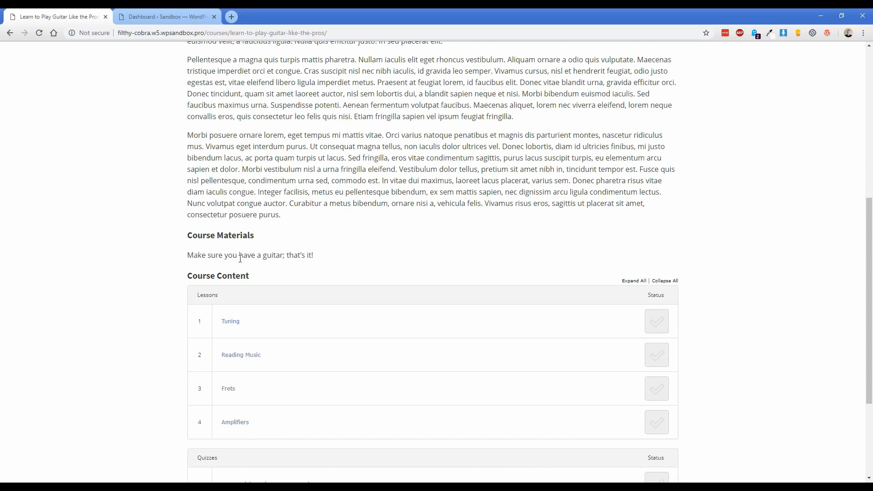
left_click_drag(216, 255, 286, 255)
left_click(273, 241)
scroll(150, 239, "down", 1)
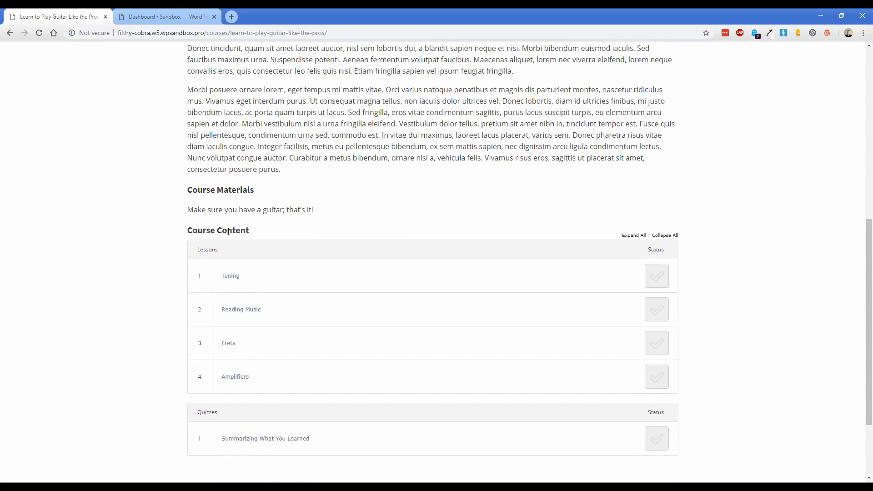
left_click(249, 312)
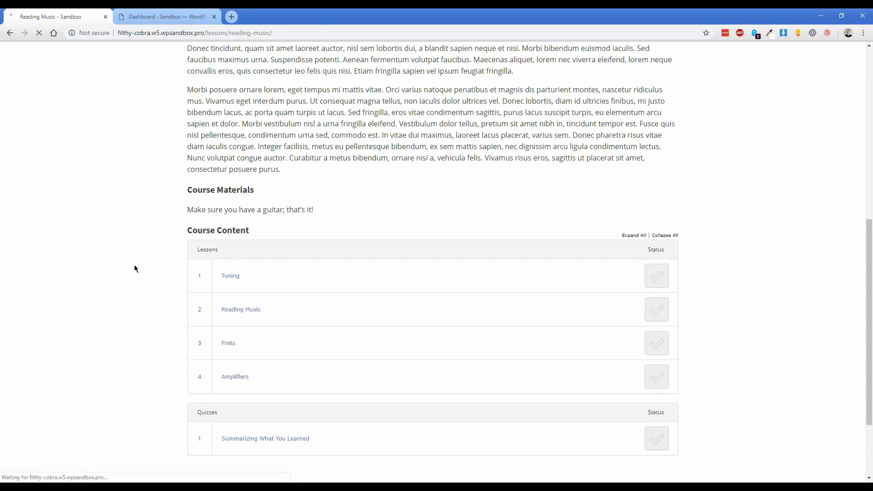
Mark Treble and Bass Clef complete, return to Reading Music, then close the site tab.
scroll(132, 265, "down", 1)
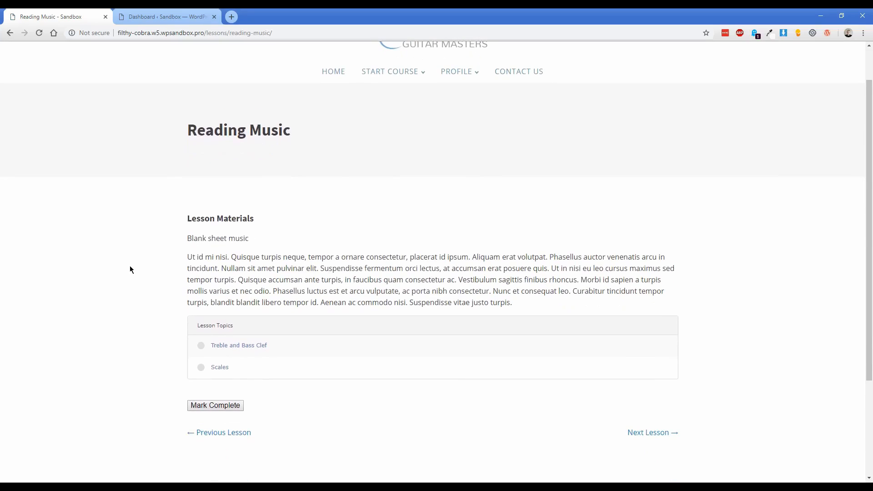
left_click(248, 349)
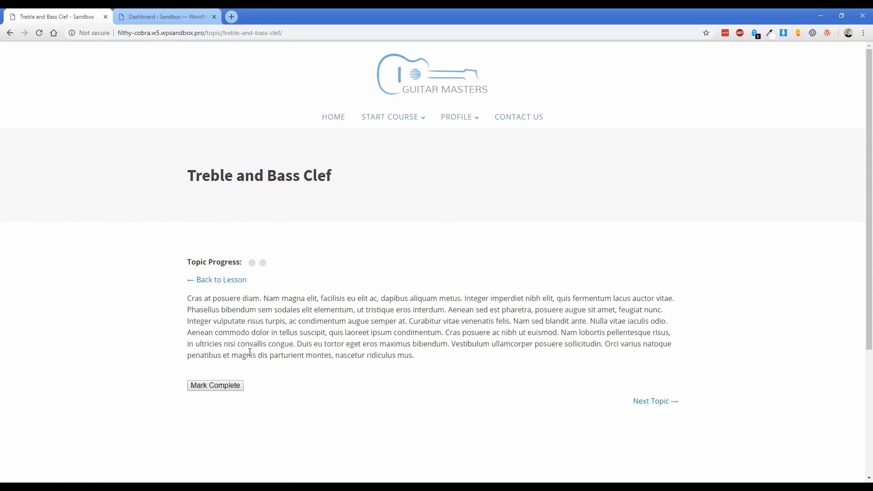
left_click(212, 386)
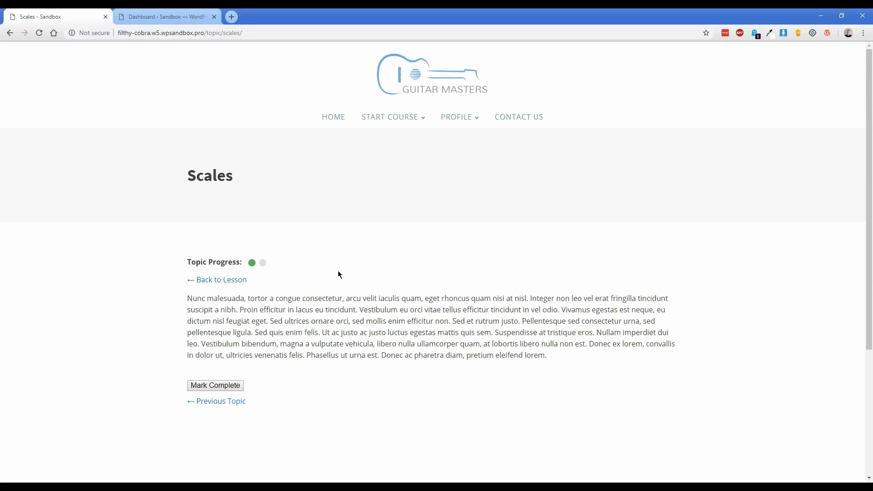
left_click(225, 280)
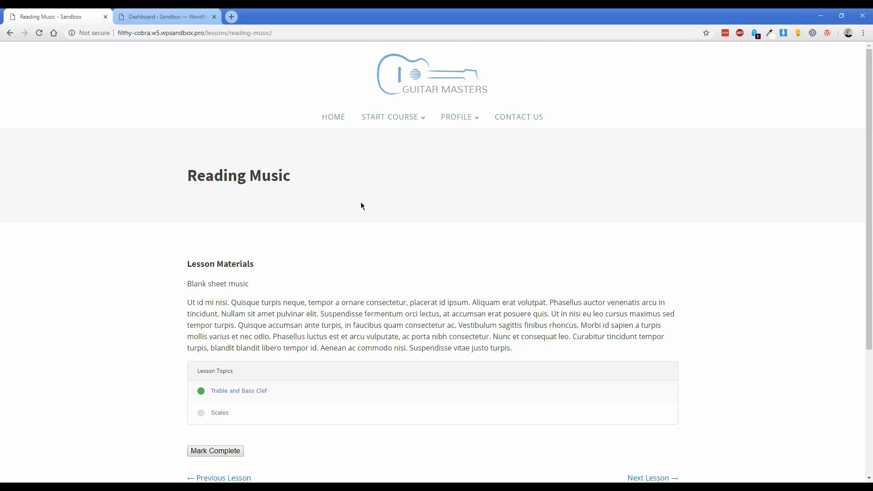
key("ctrl+w")
Browse the media library and the Installed Plugins list, highlighting the LearnDash LMS entry.
mouse_move(32, 146)
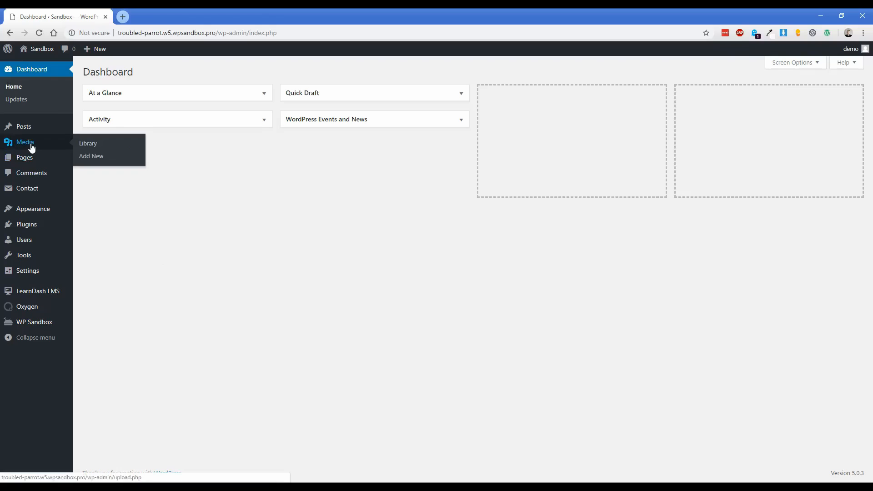
left_click(91, 145)
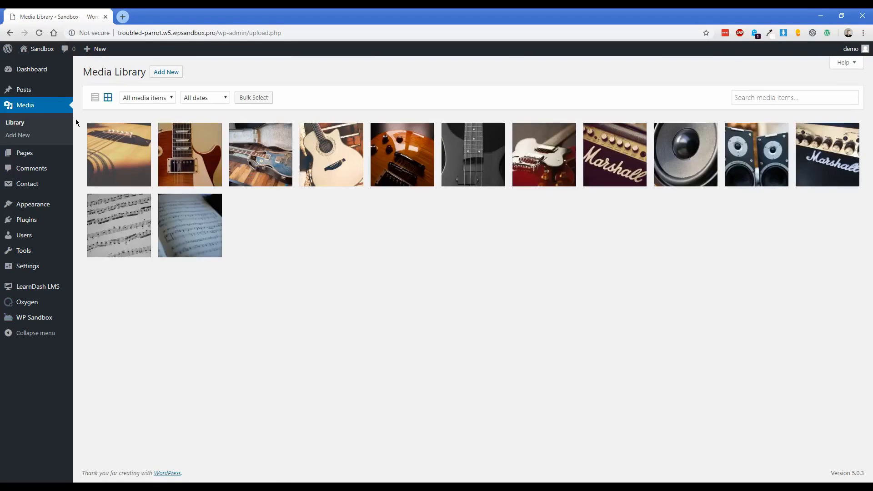
left_click(88, 220)
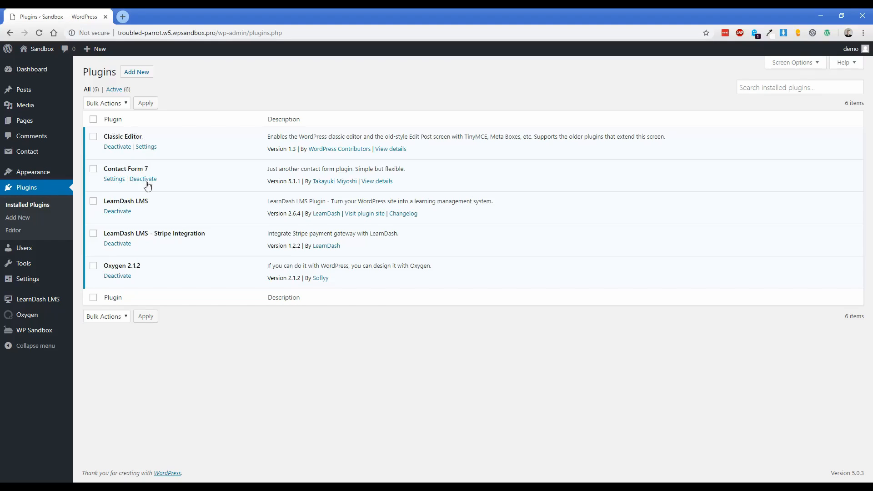
left_click_drag(114, 202, 208, 234)
left_click(153, 203)
Highlight the Stripe Integration and Oxygen 2.1.2 plugins, then view the empty LearnDash Courses list.
left_click(216, 236)
left_click_drag(106, 265, 132, 266)
left_click(146, 266)
mouse_move(57, 301)
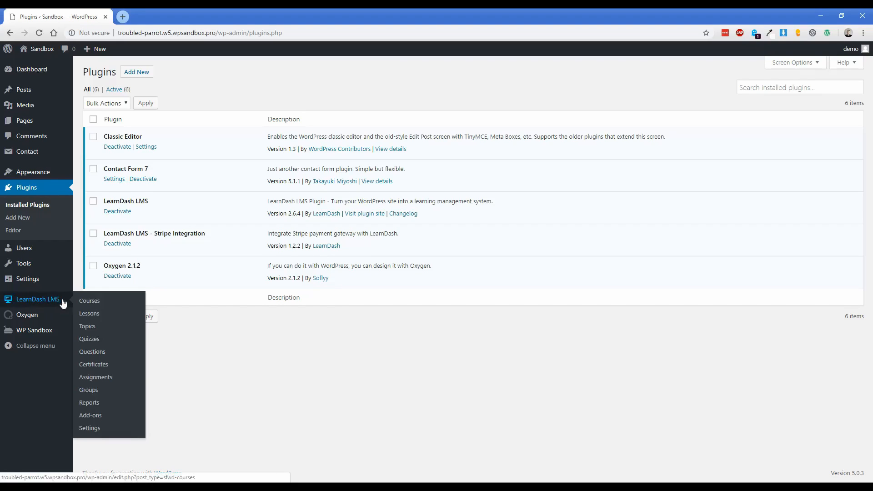
left_click(85, 300)
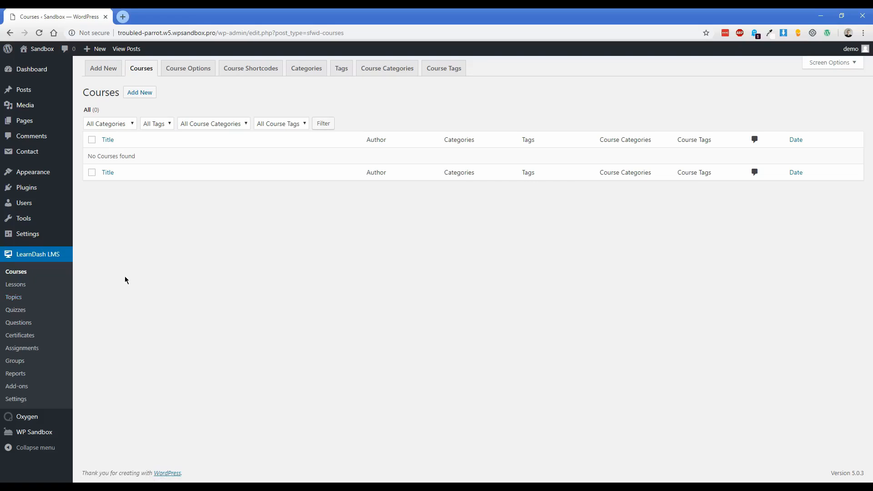
Start a new course titled 'Learn to Play Guitar Like The Pros'.
left_click(144, 94)
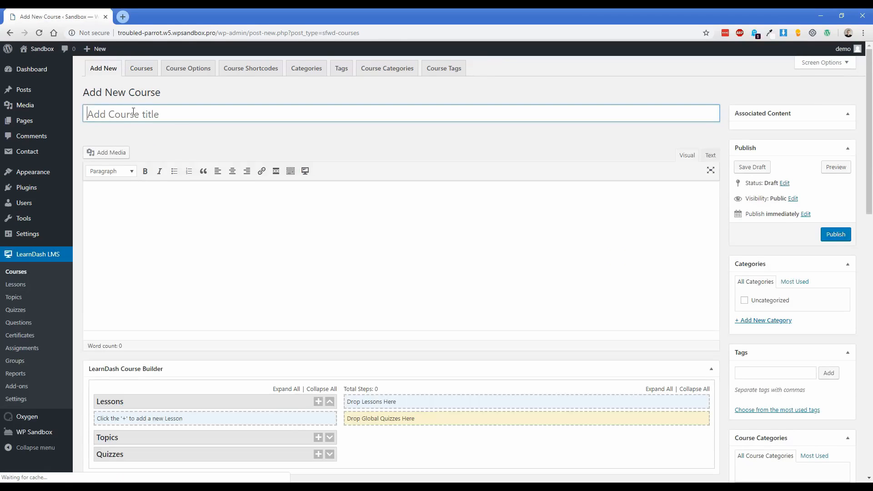
type("Learn to Play ghu")
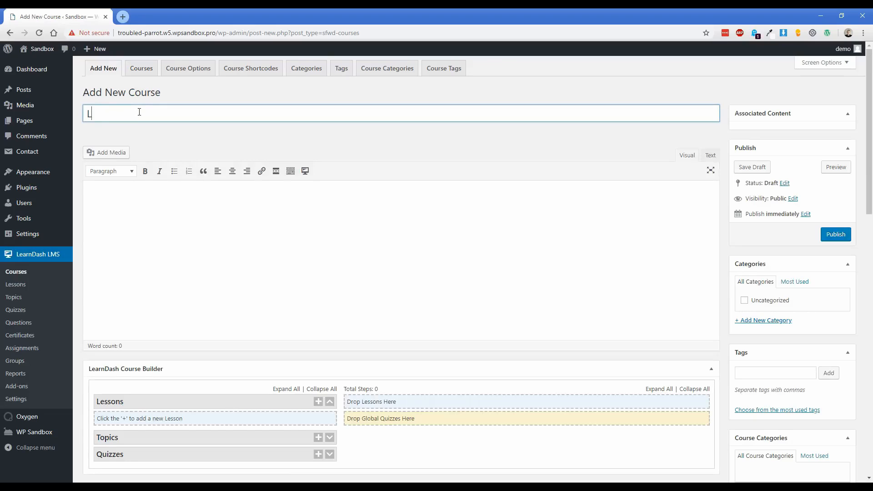
key("BackSpace")
key("BackSpace")
key("BackSpace")
type("Guitar Like The Pros")
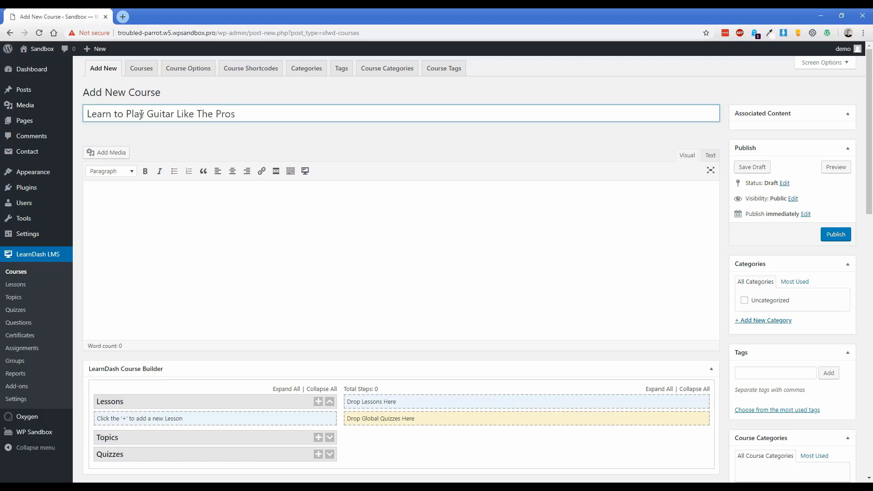
key("Tab")
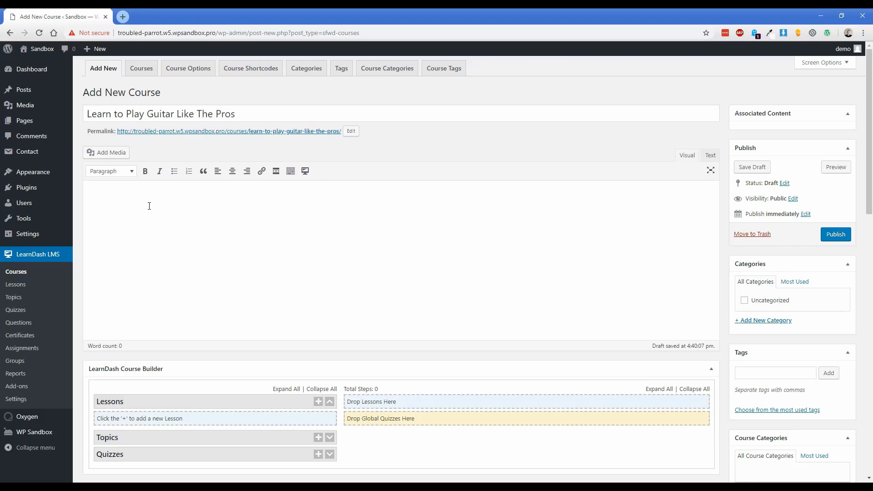
Paste a Lorem ipsum placeholder description into the course body.
key("alt+Tab")
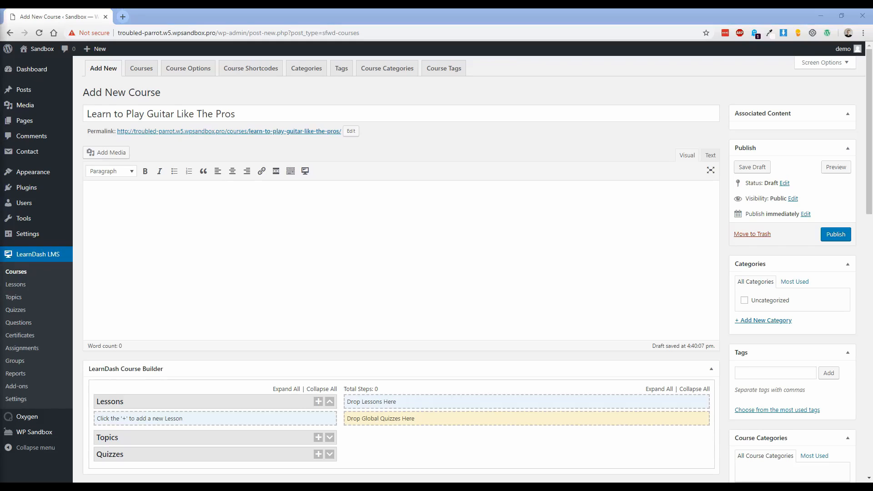
left_click(152, 214)
type("Nunc malesuada, tortor a congue consectetur, arcu velit iaculis quam, eget rhoncus quam nisi at nisl. Integer non leo vel erat fringilla tincidunt suscipit a nibh. Proin efficitur in lacus eu tincidunt. Vestibulum eu orci vitae tellus efficitur tincidunt in vel odio. Vivamus egestas est neque, eu dictum nisl feugiat eget. Sed ultrices ornare orci, sed mollis enim efficitur non. Sed et rutrum justo. Pellentesque sed consectetur urna, sed pellentesque ligula. Sed quis enim felis. Ut ac justo ac justo luctus egestas mattis quis sem. Suspendisse at tristique eros. Nullam imperdiet dui leo. Vestibulum bibendum, magna a vulputate vehicula, libero nulla ullamcorper quam, at lobortis libero nulla non est. Donec ex lorem, convallis in dolor ut, ultricies venenatis felis. Phasellus ut urna est. Donec ac pharetra diam, pretium eleifend lorem.")
scroll(234, 275, "down", 2)
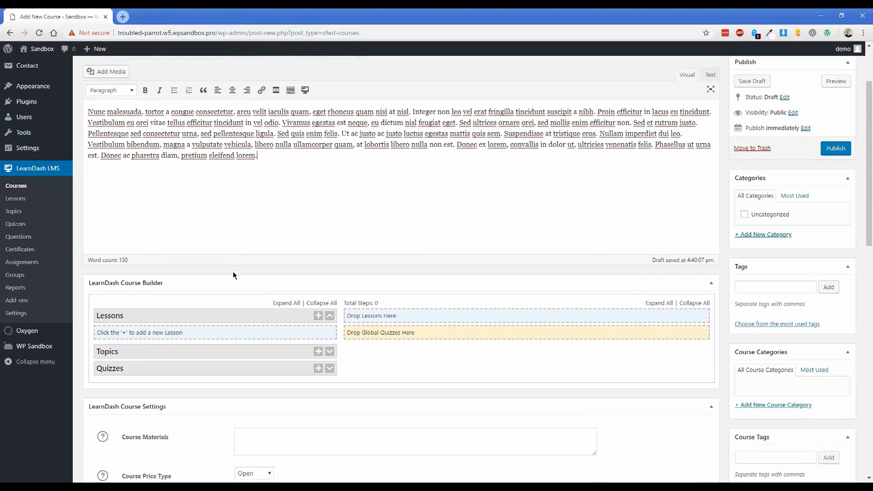
scroll(234, 275, "down", 1)
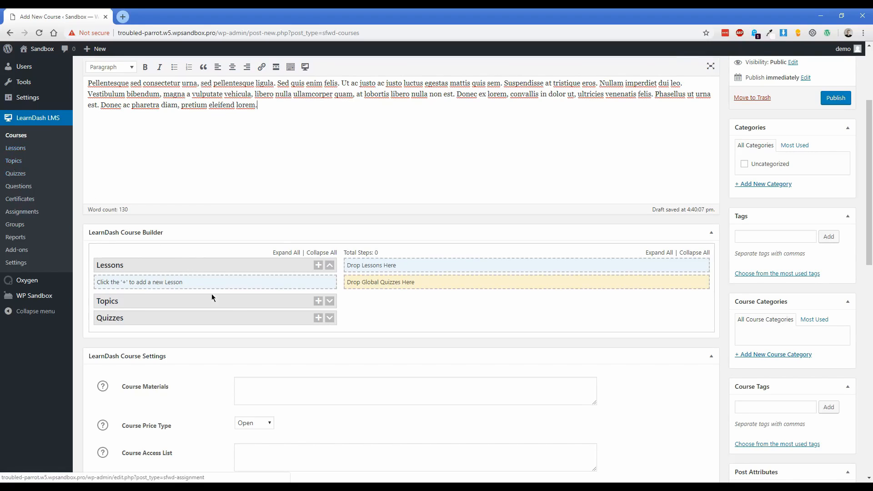
Create the Amplifiers and Frets lessons in the Course Builder.
left_click(318, 266)
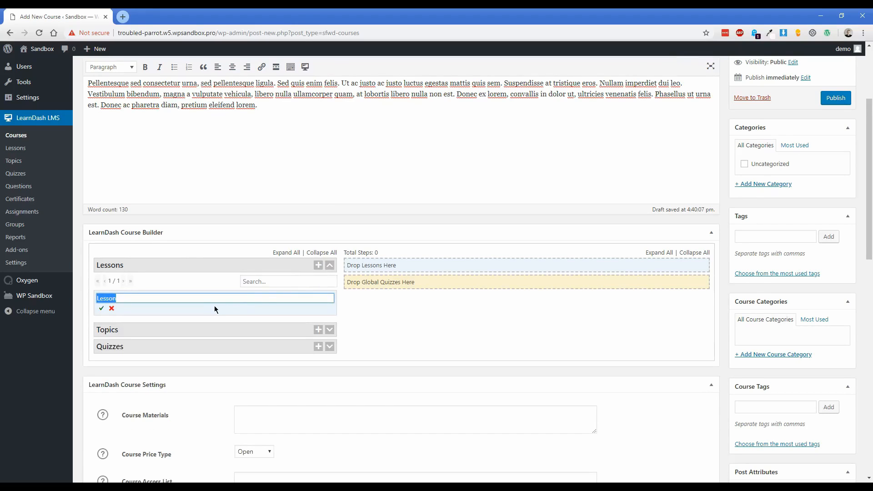
type("Amplified")
key("BackSpace")
type("rs")
key("Return")
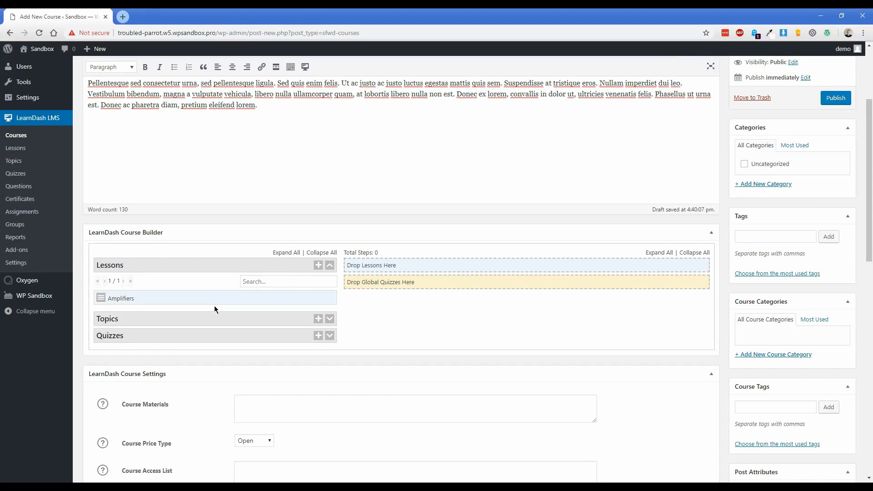
left_click(318, 265)
left_click(318, 265)
left_click(317, 266)
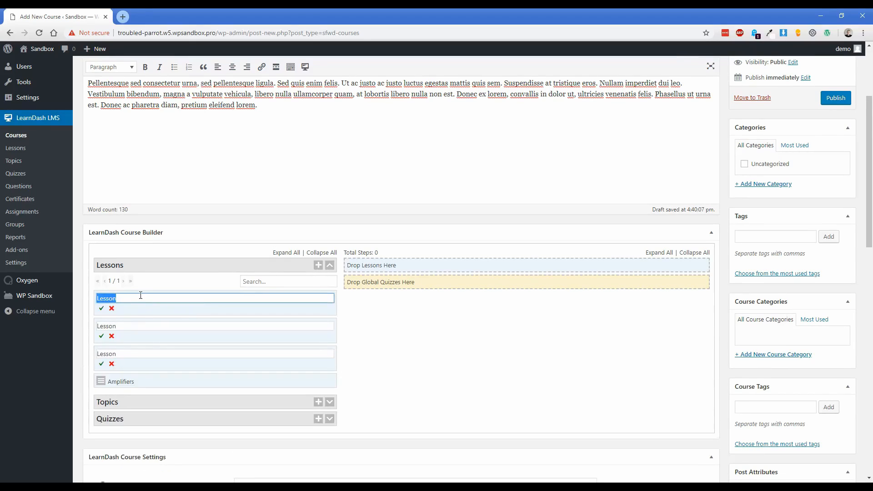
type("Frets")
key("Return")
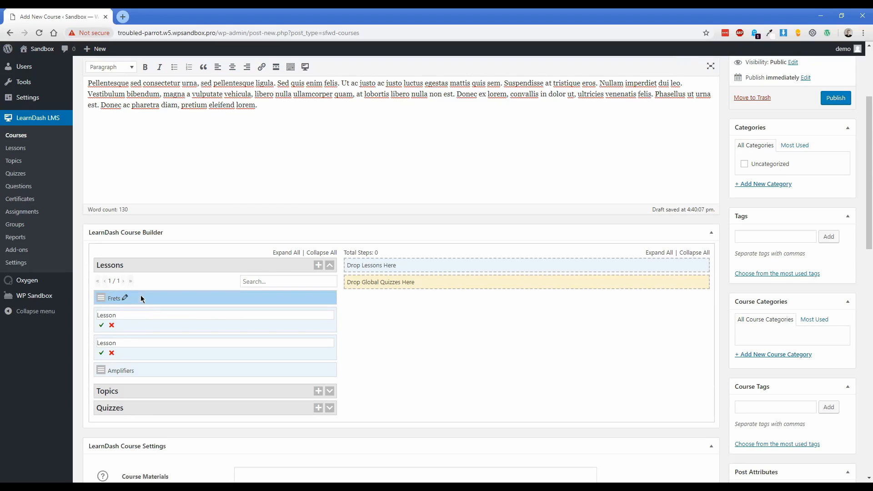
Rename the placeholder lessons to Reading Music and Tuning.
double_click(139, 315)
type("Reading Music")
key("Return")
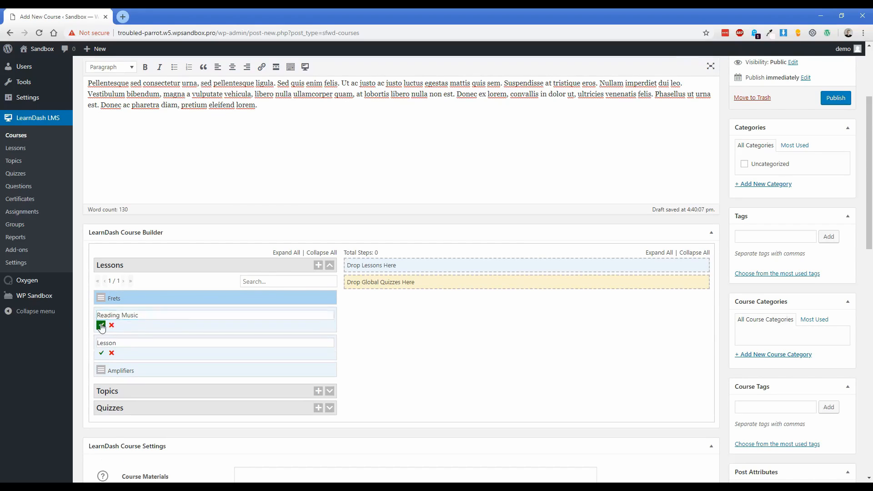
double_click(129, 334)
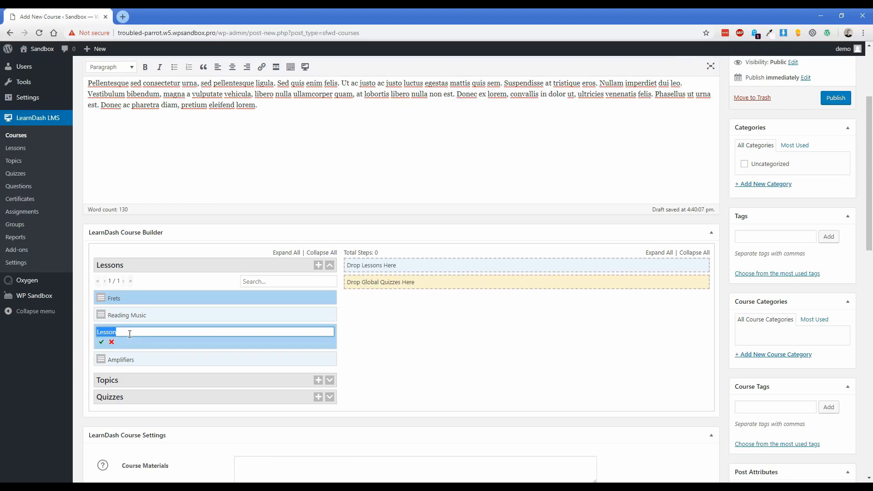
type("Tuning")
left_click(102, 342)
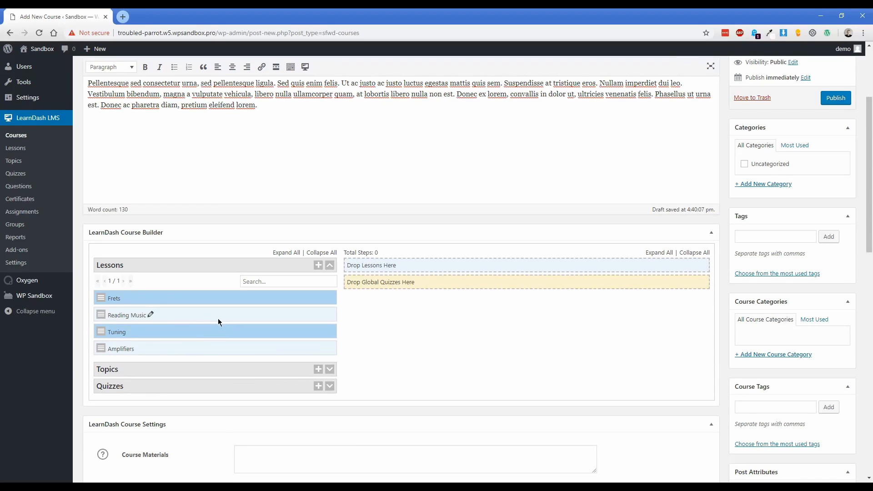
Drag Frets, Tuning, Reading Music and Amplifiers into the course's lesson list.
mouse_move(162, 297)
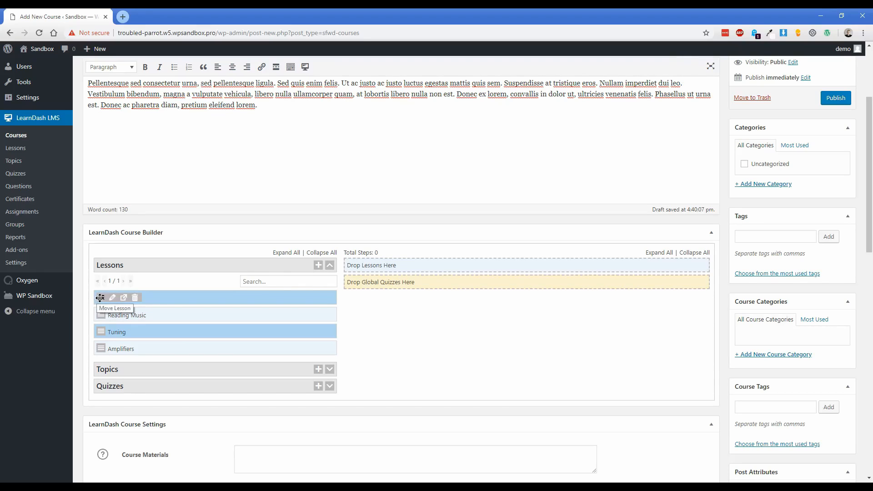
mouse_move(99, 298)
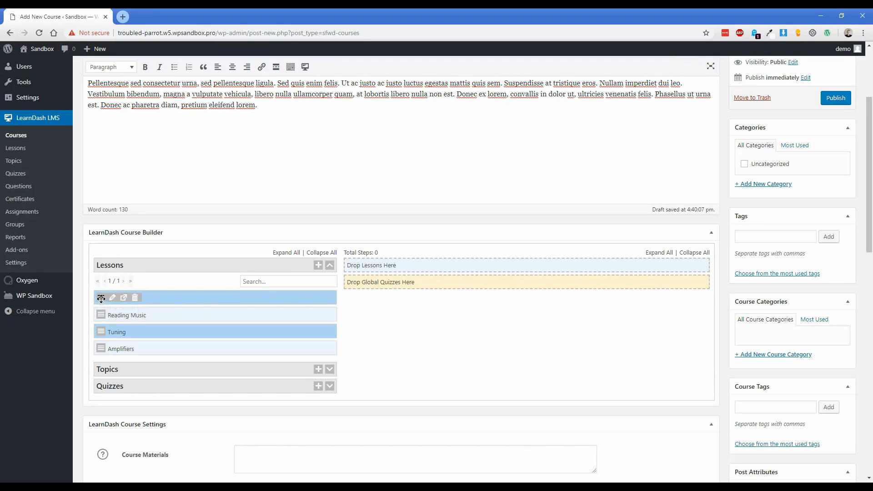
left_click_drag(98, 298, 365, 263)
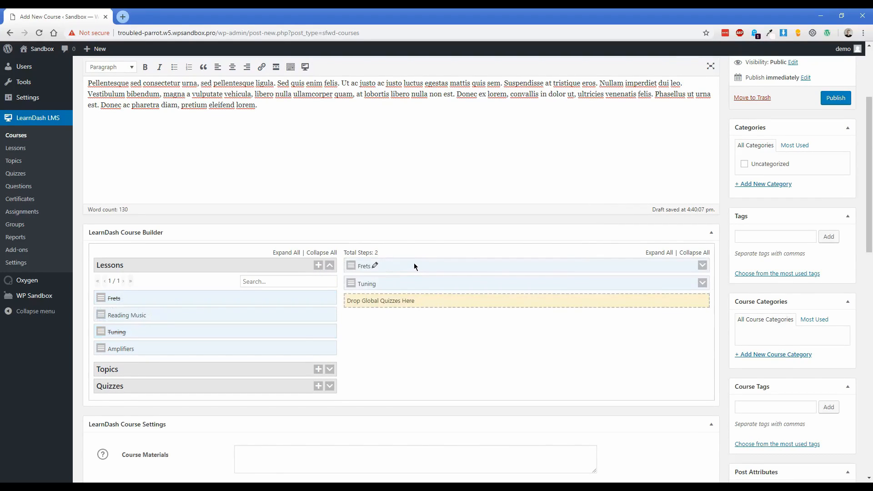
mouse_move(100, 315)
left_click_drag(100, 315, 366, 303)
mouse_move(100, 349)
left_click_drag(101, 348, 362, 268)
mouse_move(354, 301)
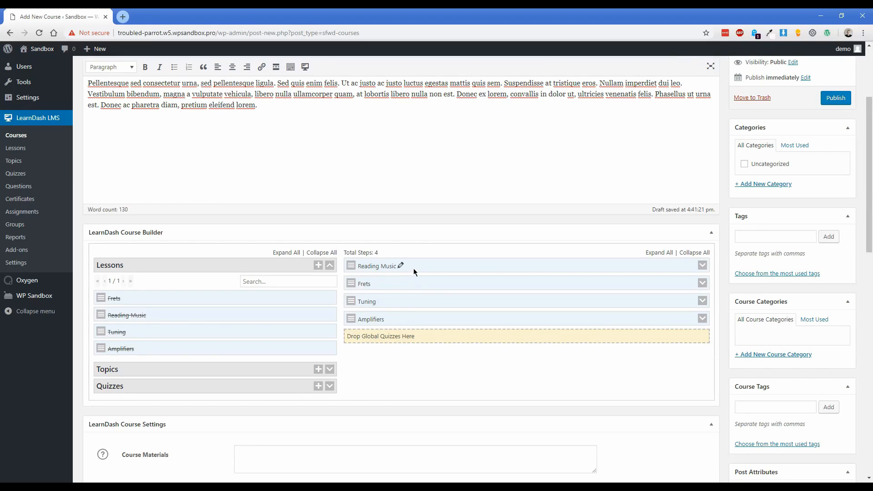
Create a new topic named Treble and Bass Clef.
left_click(330, 372)
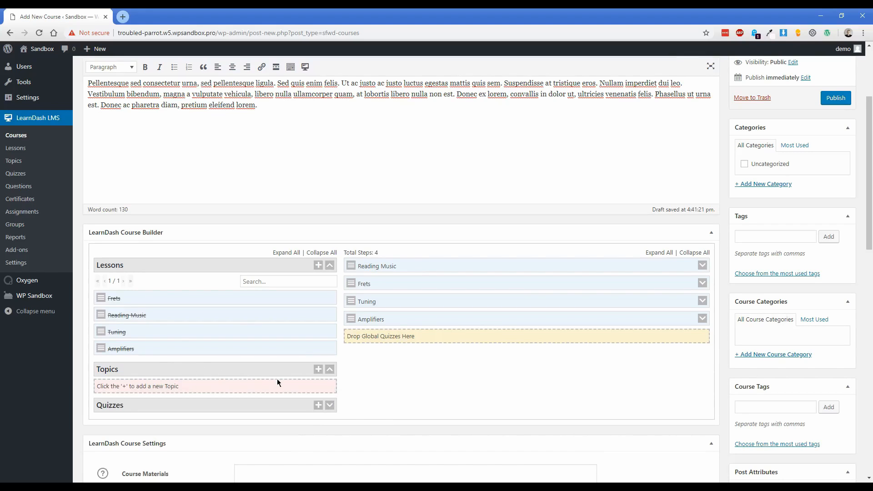
left_click(318, 370)
type("Treble and Bass Clef")
left_click(102, 412)
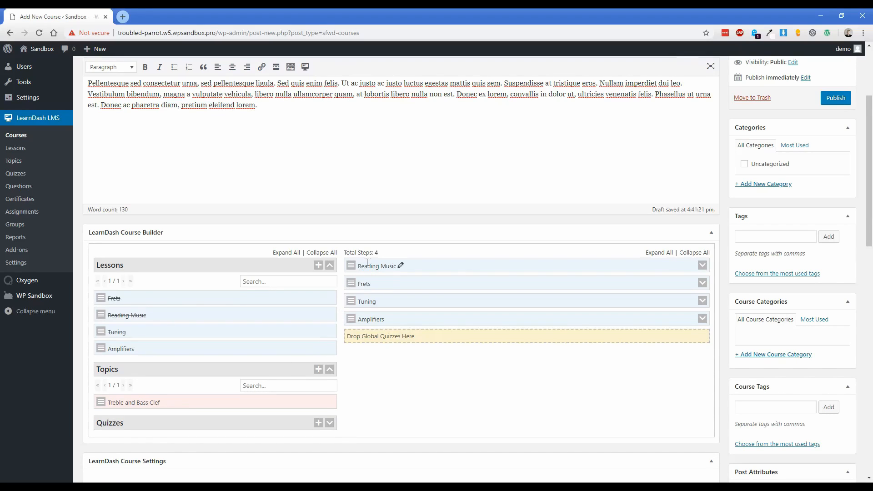
Nest Treble and Bass Clef under Reading Music and expand the Frets lesson's topic area.
left_click(703, 267)
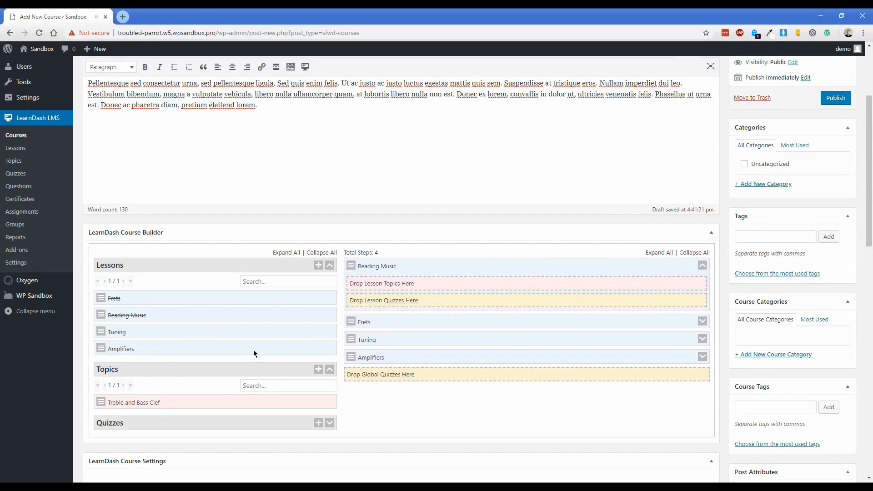
left_click_drag(101, 402, 386, 285)
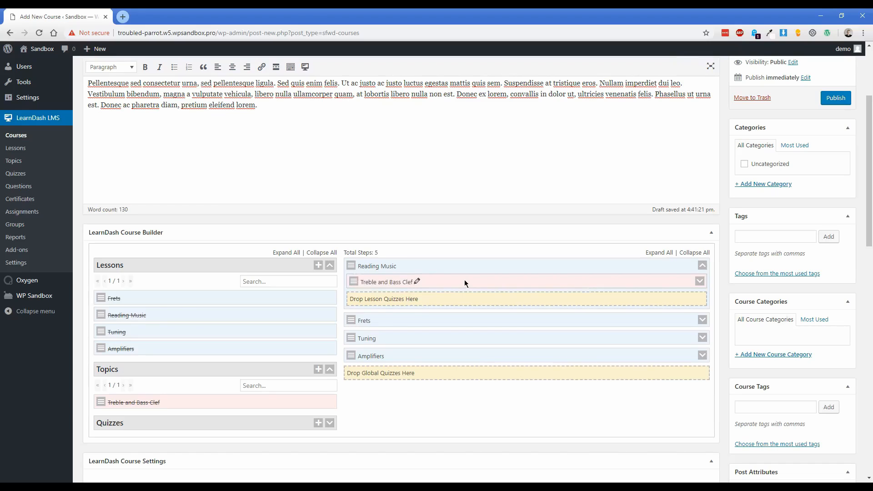
left_click(329, 423)
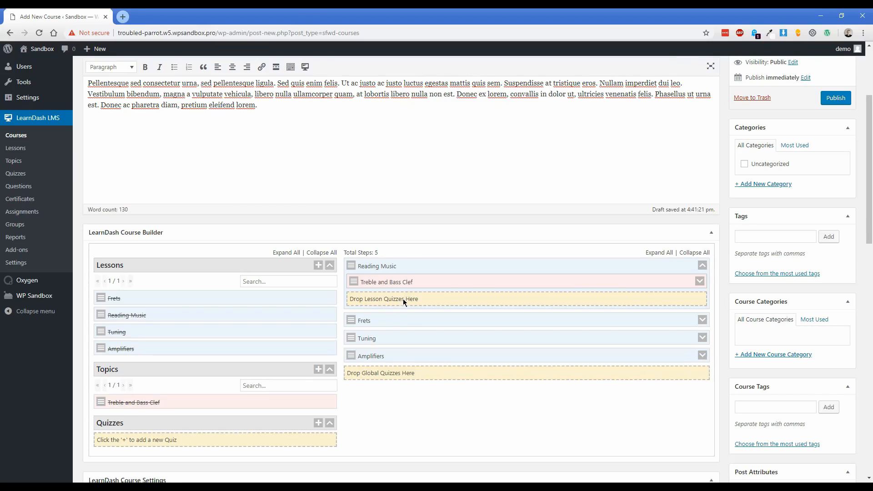
left_click(703, 319)
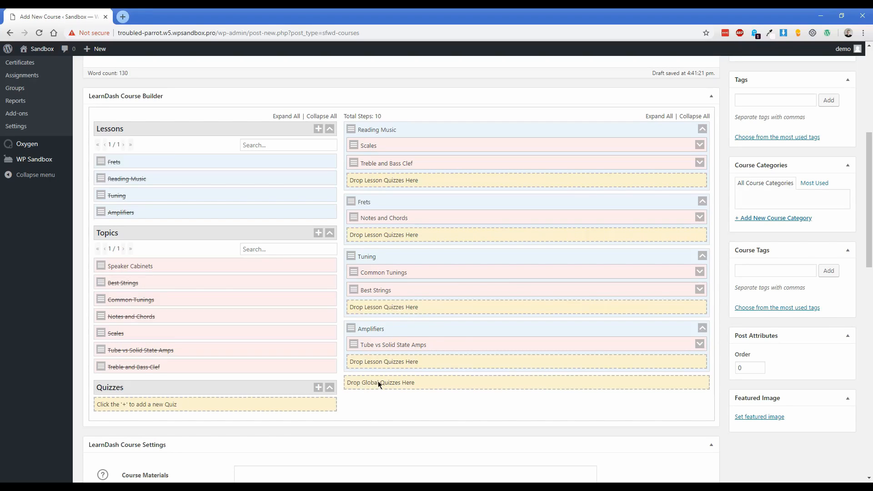
Create the quiz 'Summarizing What You've Learned' and add it to the course's global quizzes.
left_click(318, 388)
type("Summarizing W")
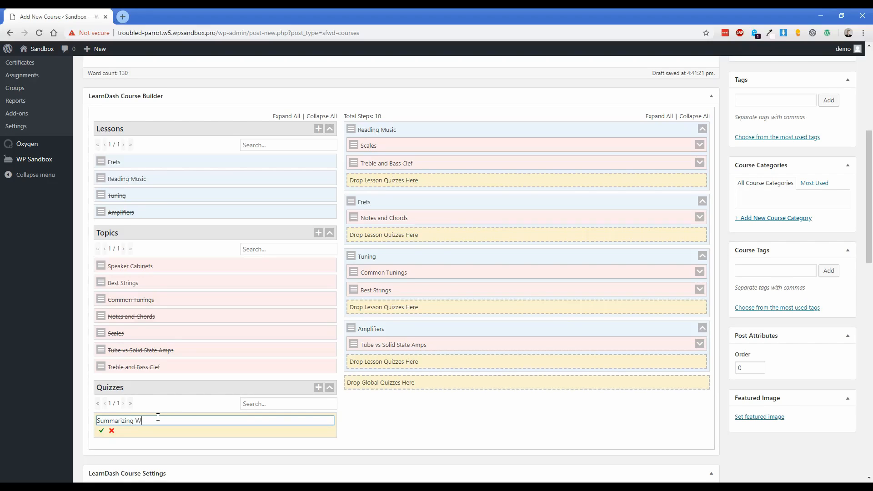
type("hat You've Learned")
left_click(102, 432)
left_click_drag(101, 421, 363, 385)
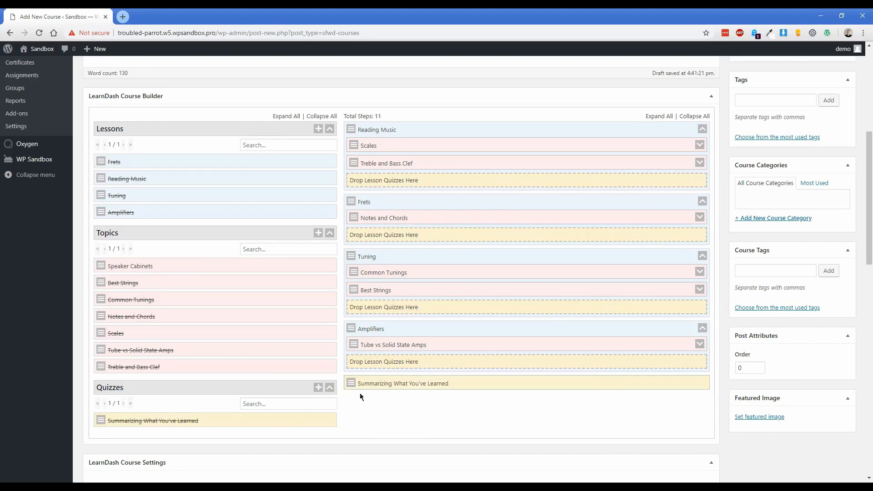
Set course materials to 'You just need a guitar, that's all' with Buy Now price 149.
scroll(342, 346, "down", 8)
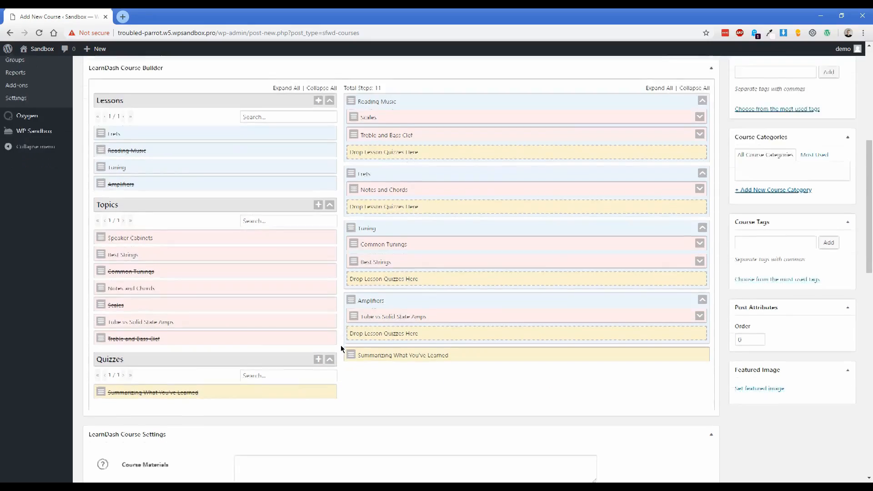
left_click(278, 137)
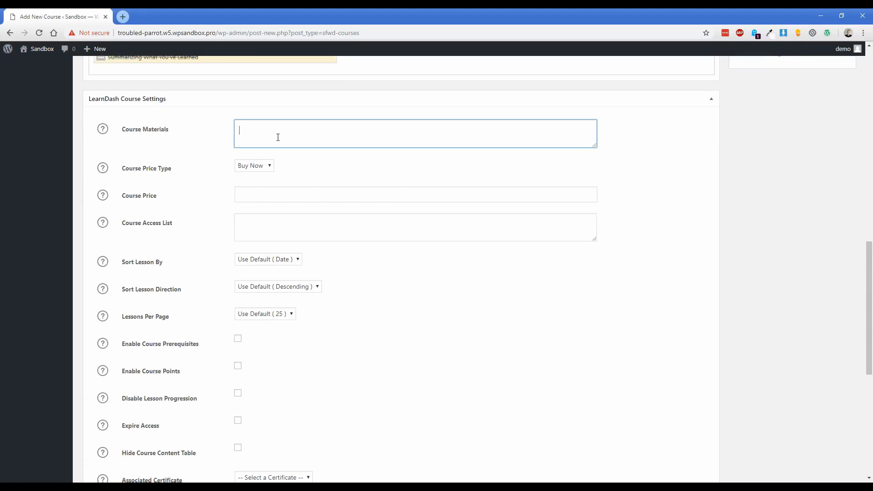
type("You just need a guitar, that's all")
left_click(264, 166)
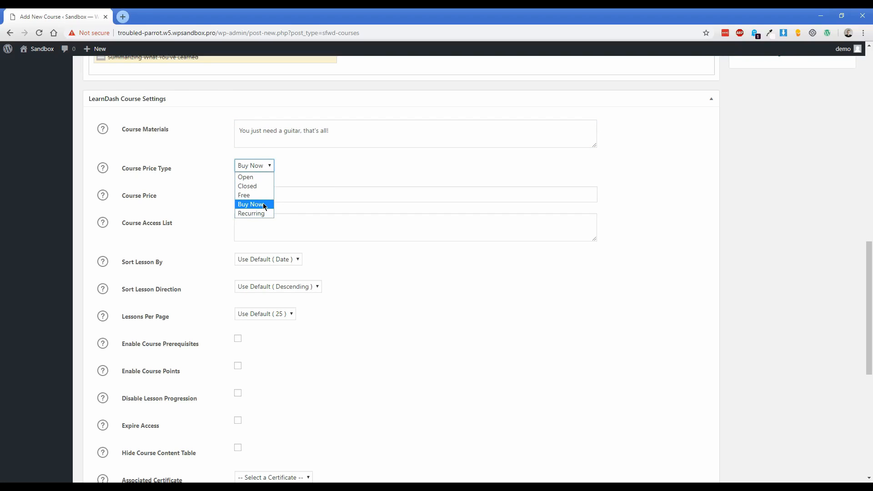
left_click(264, 206)
left_click(269, 191)
type("149")
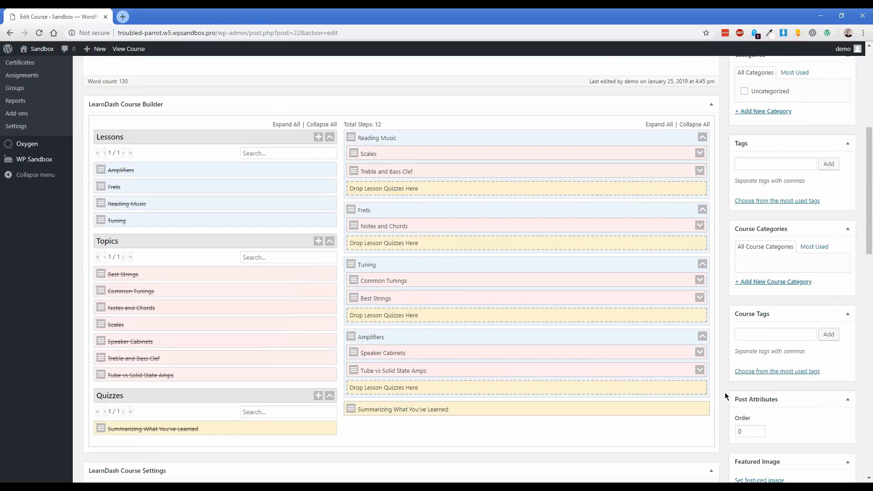
Update the course to save the changes.
scroll(726, 394, "up", 4)
left_click(840, 209)
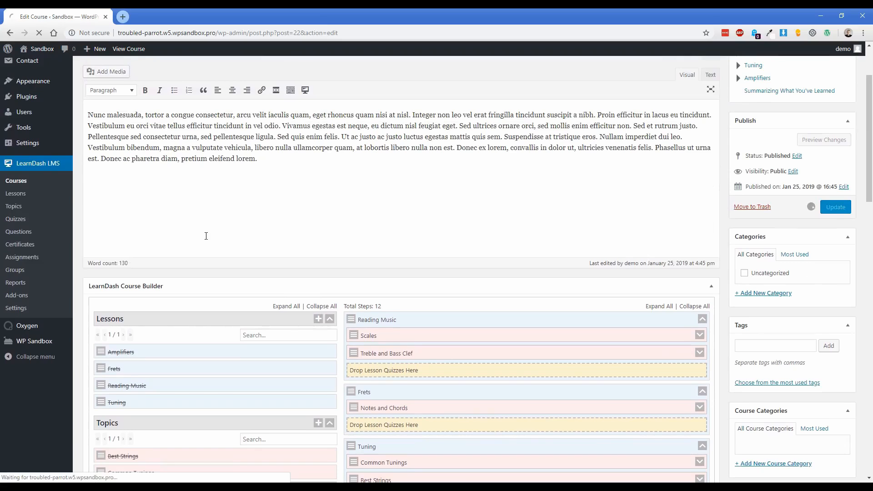
scroll(206, 235, "up", 2)
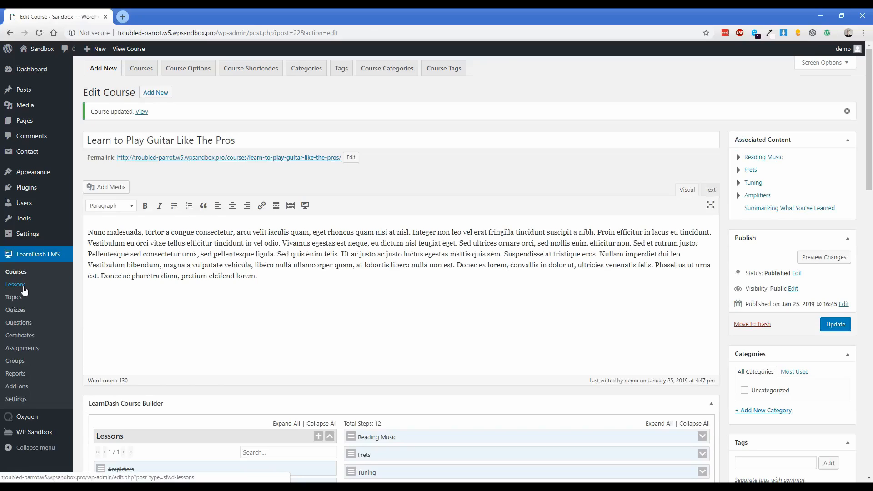
scroll(422, 355, "down", 5)
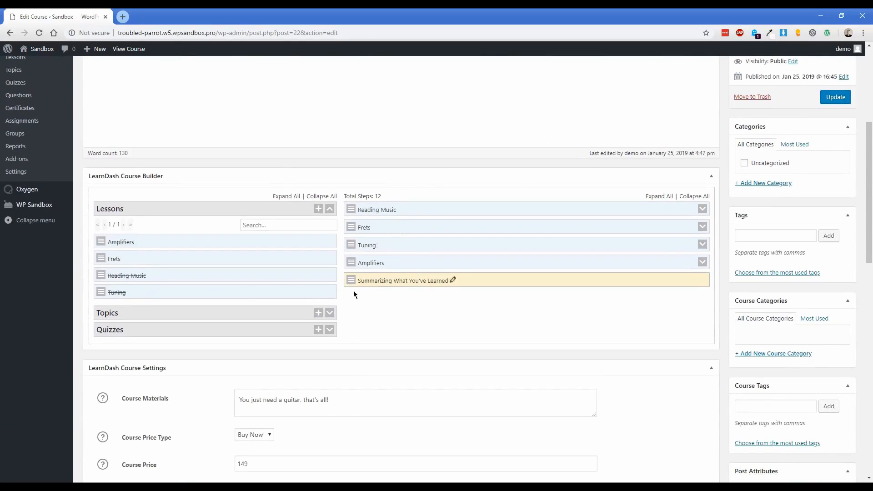
scroll(359, 281, "up", 5)
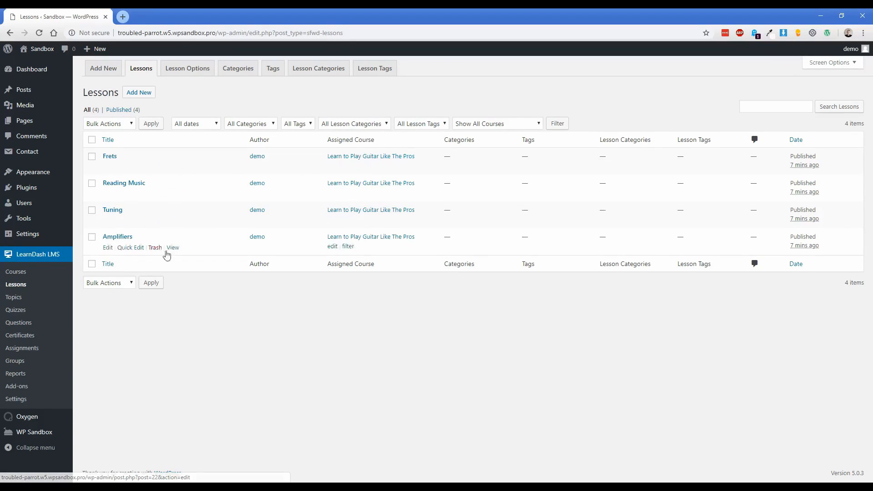
Edit the Reading Music lesson and paste a placeholder paragraph into its body.
left_click(20, 298)
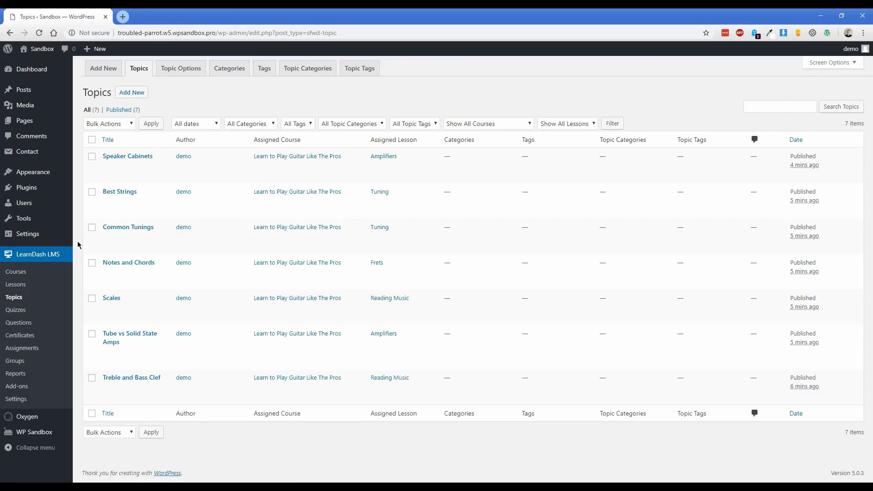
left_click(18, 285)
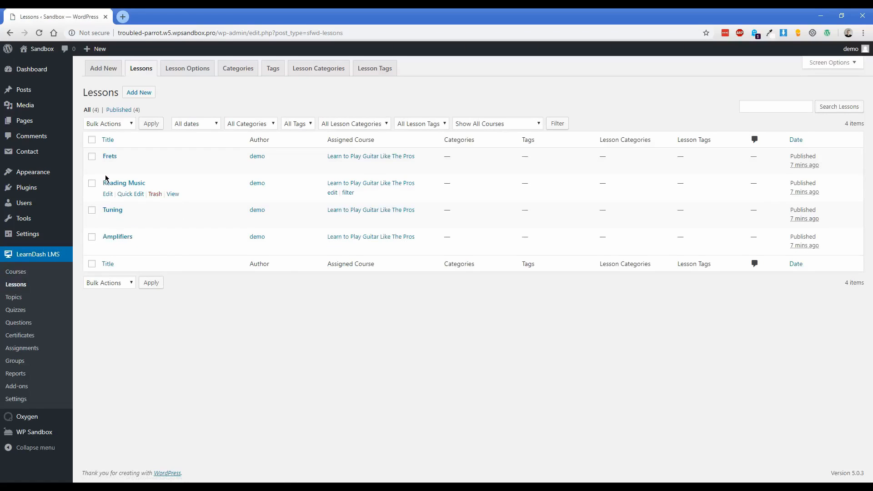
left_click(108, 195)
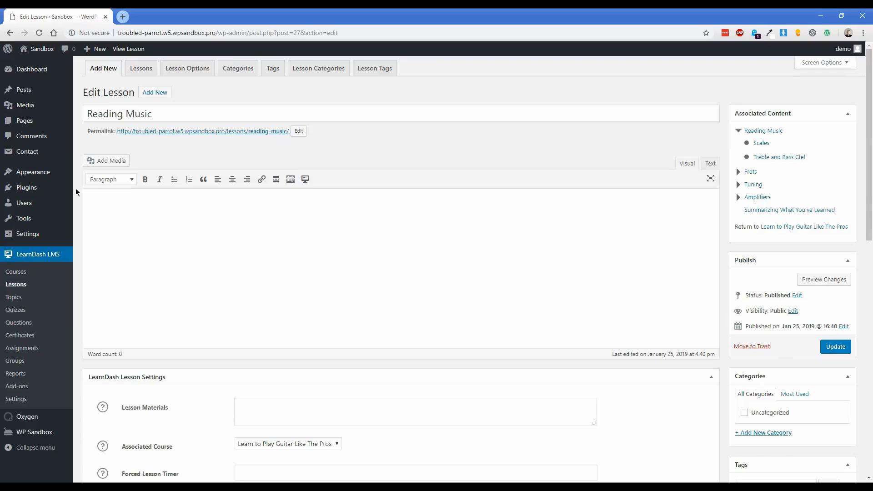
left_click(193, 233)
type("Ut id mi nisi. Quisque turpis neque, tempor a ornare consectetur, placerat id ipsum. Aliquam erat volutpat. Phasellus auctor venenatis arcu in tincidunt. Nullam sit amet pulvinar elit. Suspendisse fermentum orci lectus, at accumsan erat posuere quis. Ut in nisi eu leo cursus maximus sed tempor turpis. Quisque accumsan ante turpis, in faucibus quam consectetur ac. Vestibulum sagittis finibus rhoncus. Morbi id sapien a turpis mollis varius et nec odio. Phasellus luctus est et arcu vulputate, ac porta nibh consectetur. Nunc et consequat leo. Curabitur tincidunt tempor turpis, blandit blandit libero tempor id. Aenean ac commodo nisi. Suspendisse vitae justo turpis.")
Add the lesson materials note 'Make sure you have some sheet music in front of you.' and update.
scroll(273, 354, "down", 1)
left_click(282, 370)
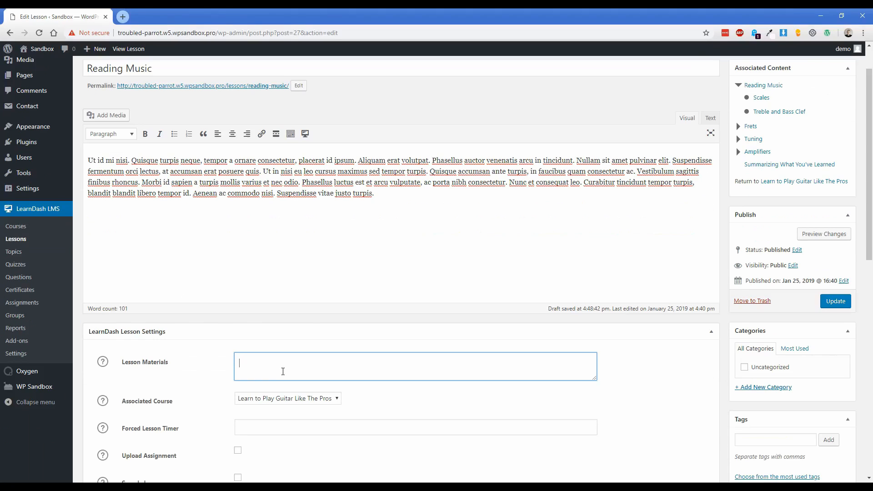
scroll(238, 342, "down", 3)
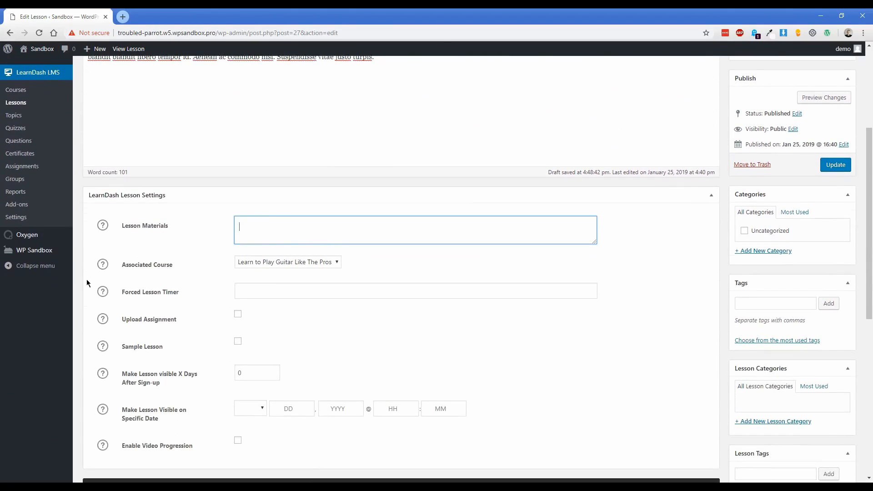
type("Make sure you hav")
type("e some sheet music i")
type("n fro")
type("ont of you.")
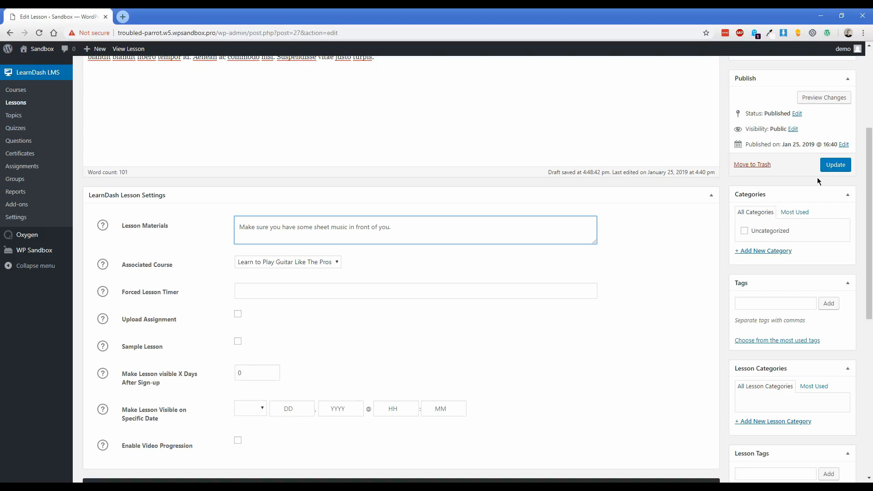
left_click(838, 166)
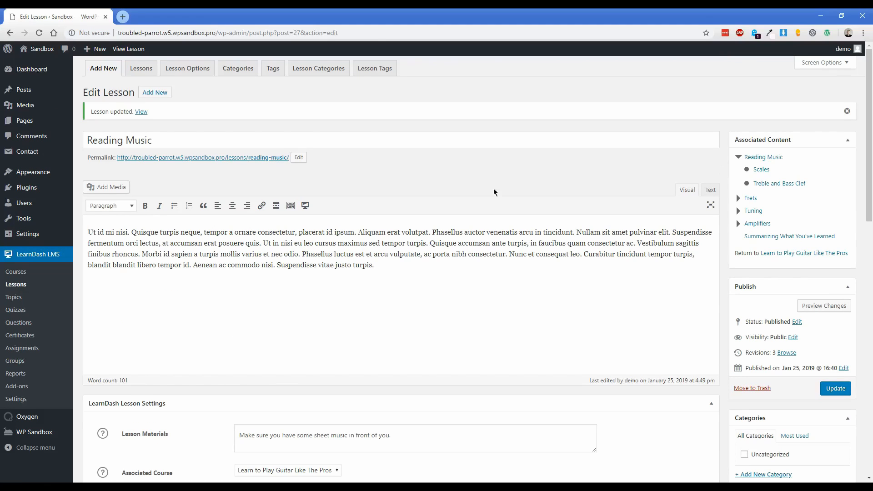
left_click(18, 298)
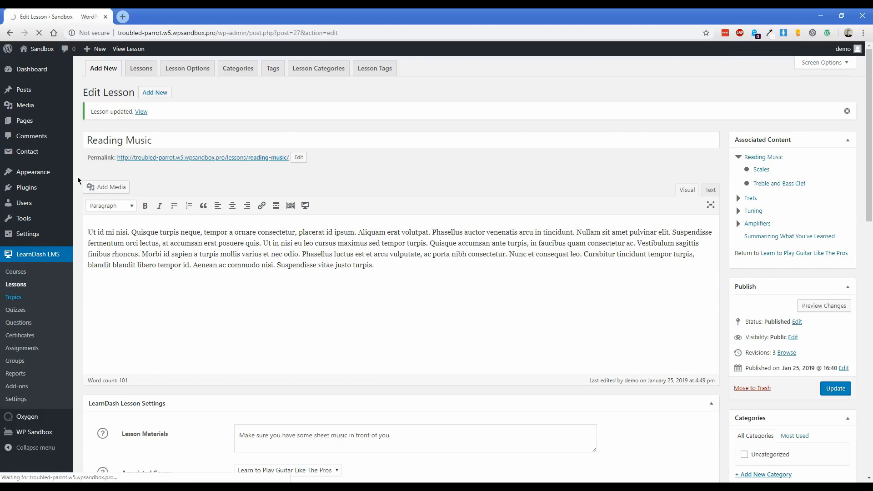
Edit the Scales topic, enter 'Practice one set of scales every single day' as Topic Materials, and update.
mouse_move(364, 300)
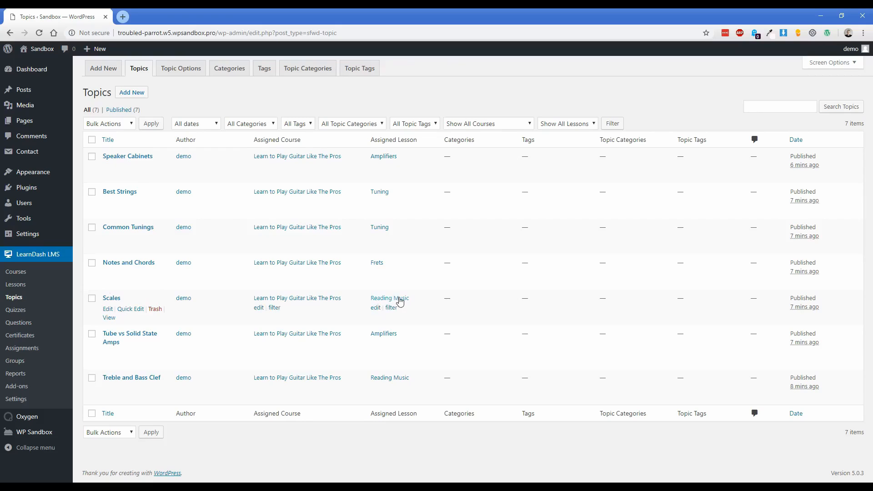
left_click(108, 310)
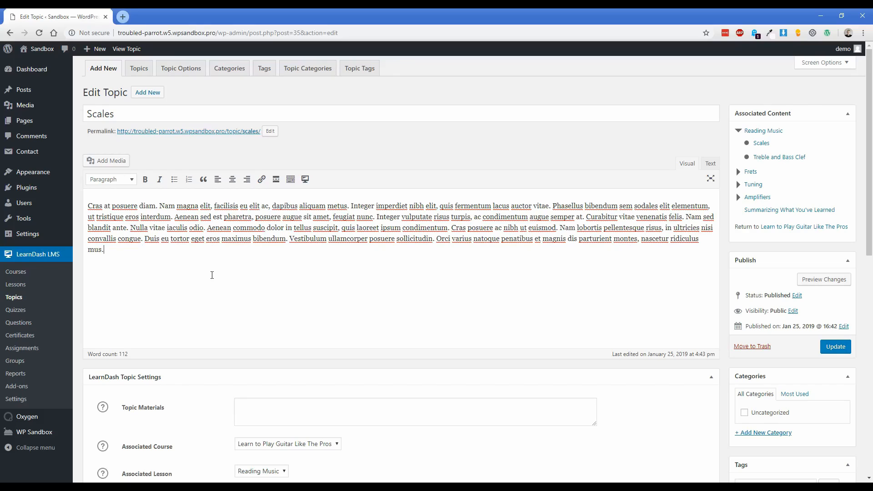
scroll(186, 272, "down", 4)
left_click(271, 233)
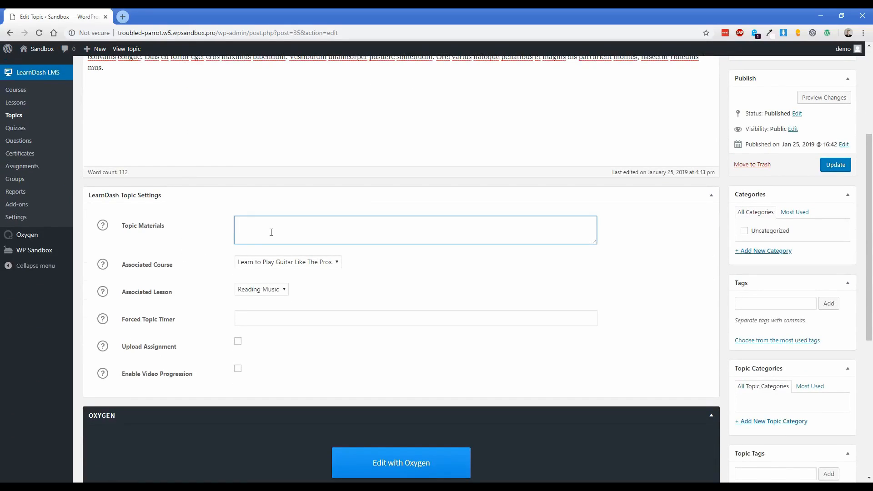
scroll(271, 232, "up", 4)
scroll(204, 303, "down", 1)
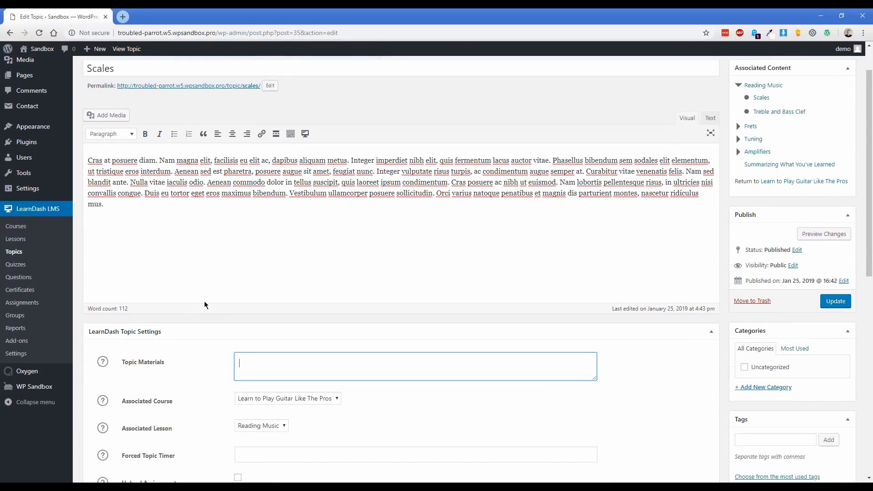
type("Practice one set of scales every single day.")
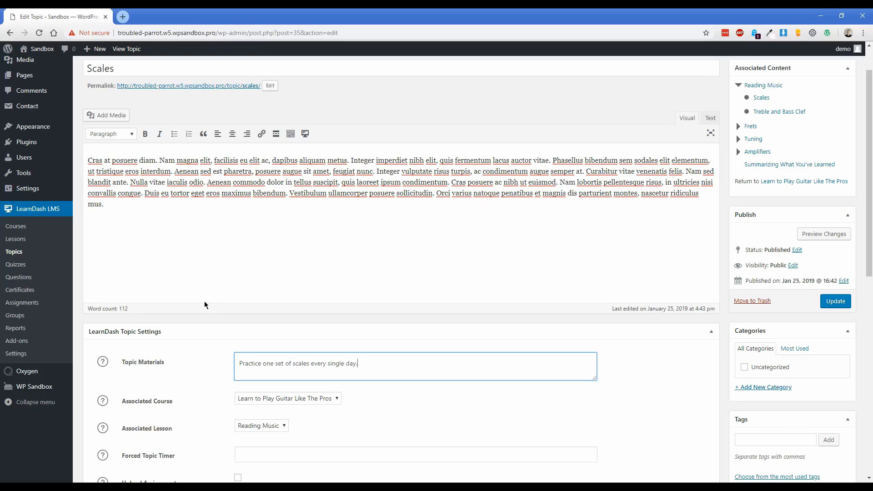
left_click(836, 301)
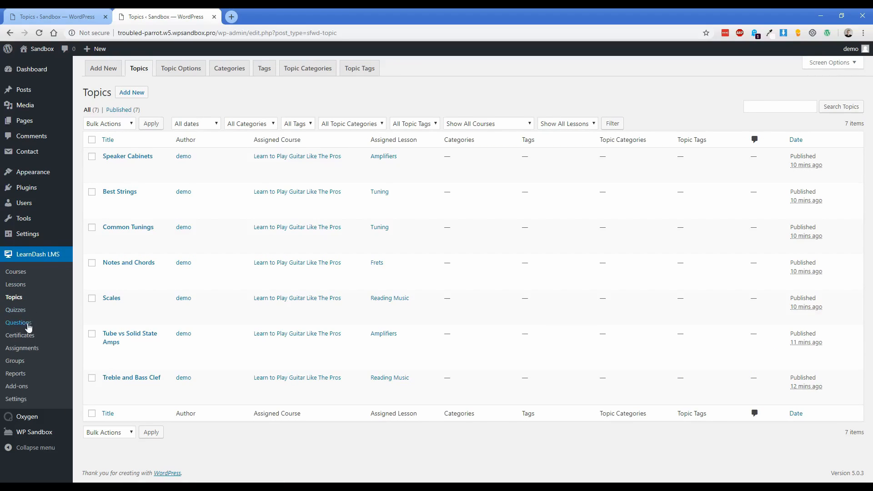
Add and place the question 'Did you learn something new?' in the quiz builder, then update the quiz.
left_click(17, 311)
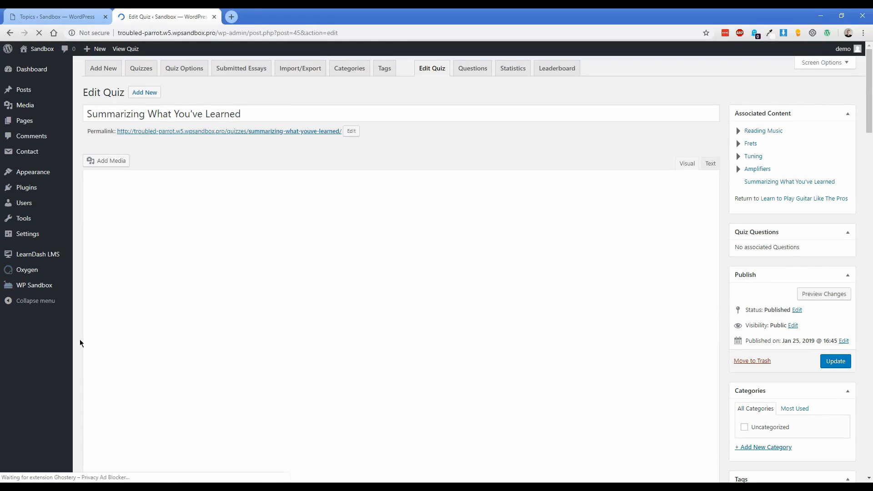
scroll(75, 331, "down", 5)
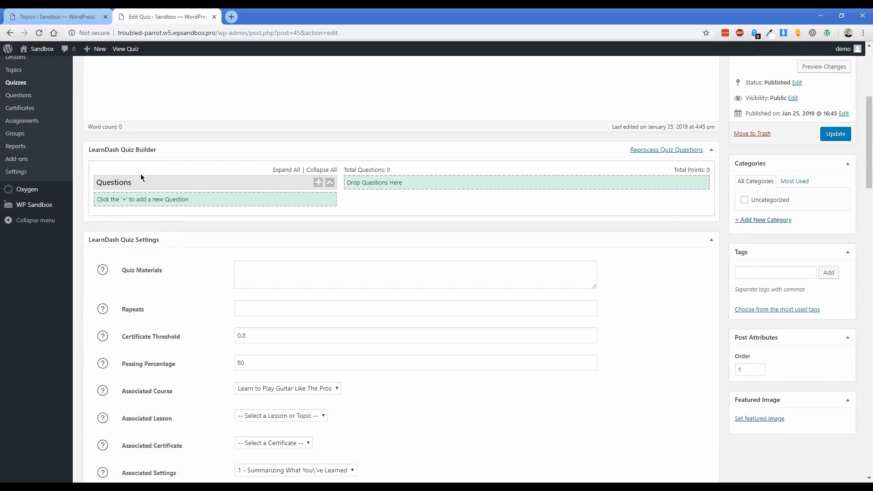
left_click(318, 183)
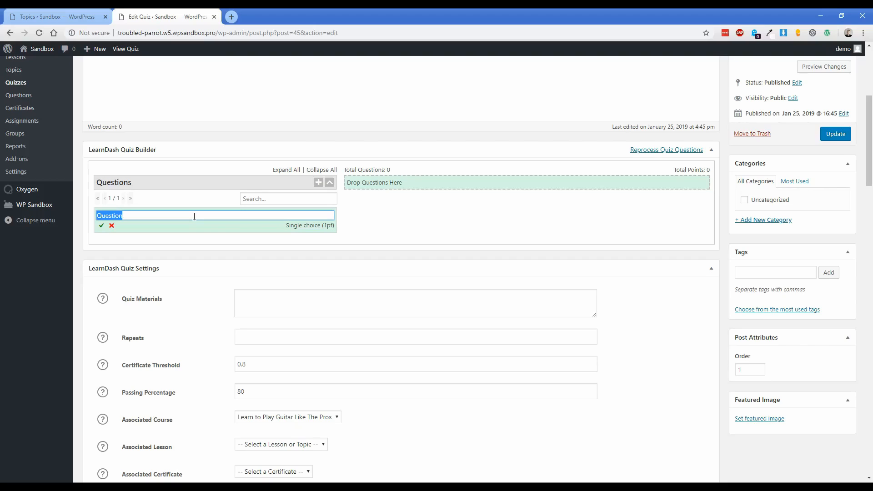
type("Did you learn something new?")
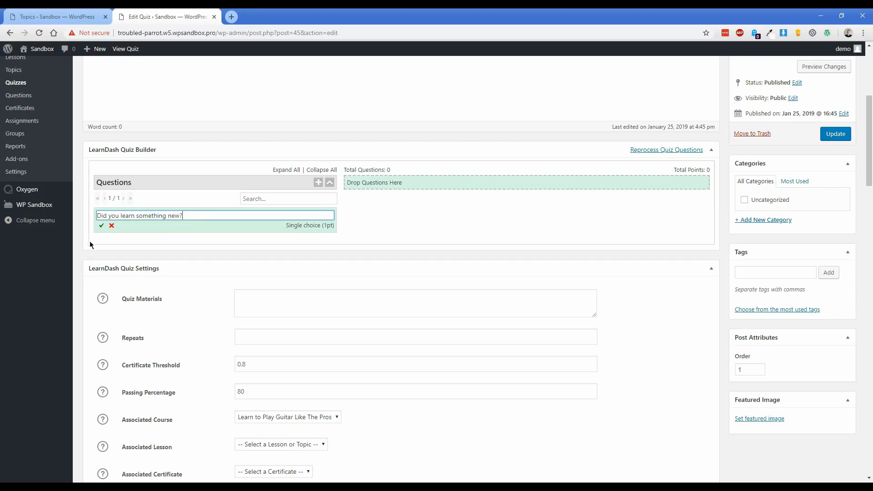
left_click(102, 227)
left_click_drag(101, 215, 400, 184)
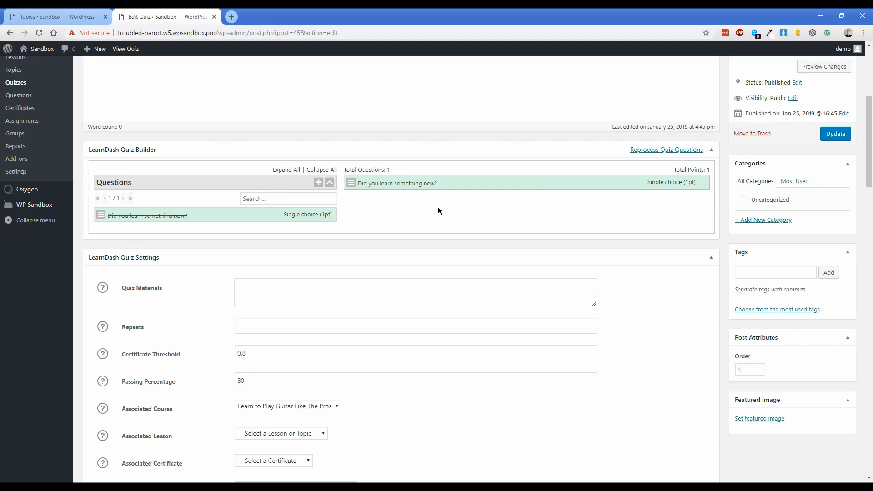
scroll(434, 234, "up", 5)
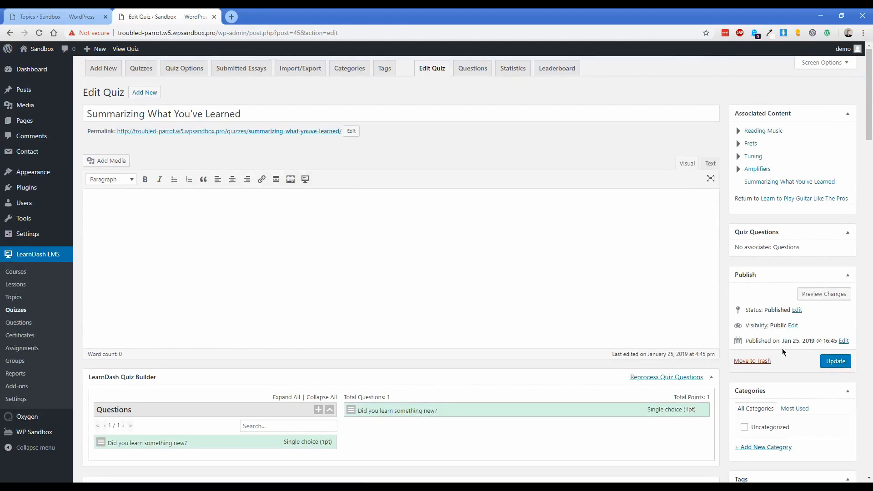
left_click(836, 361)
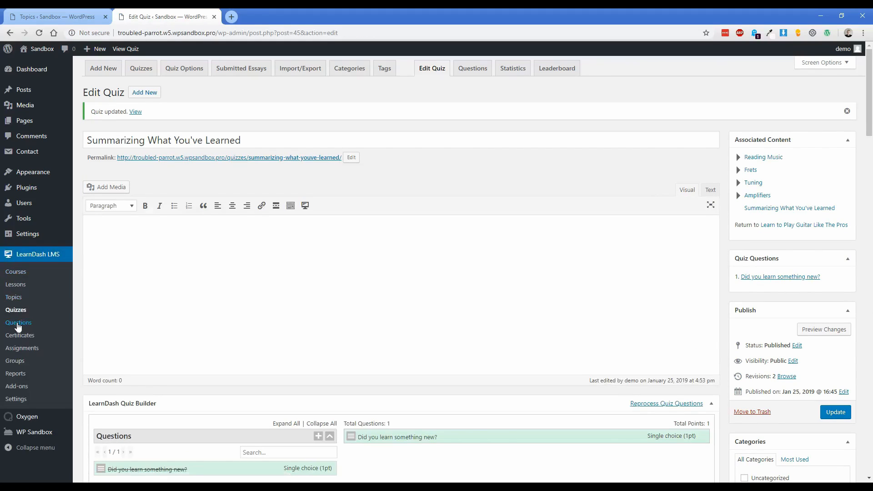
left_click(18, 323)
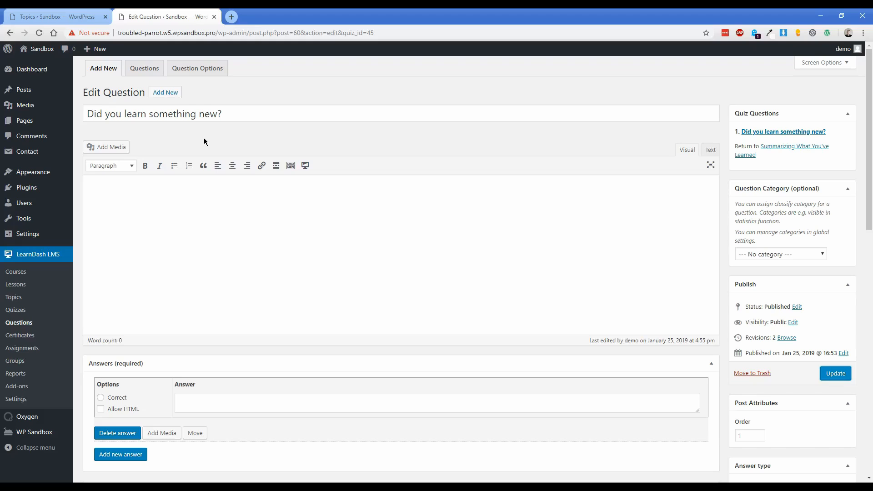
Give the question two answers: Yes, marked correct, and No.
scroll(310, 268, "down", 3)
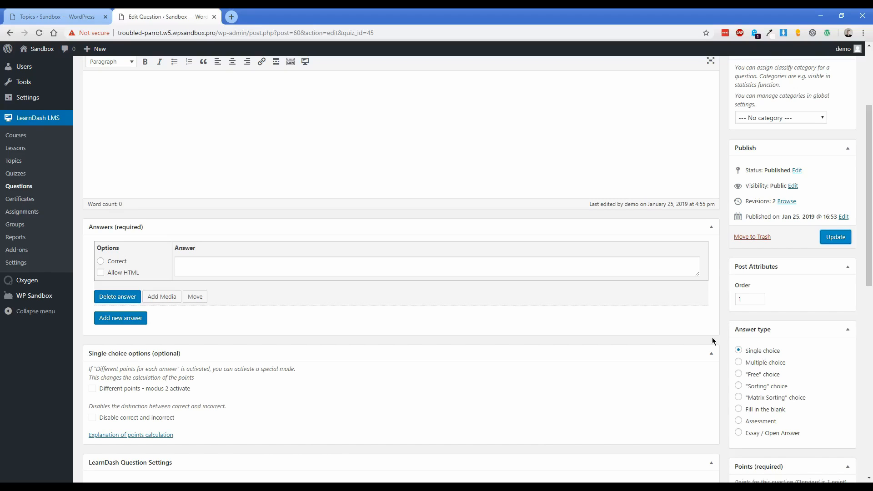
scroll(372, 302, "up", 2)
left_click(121, 409)
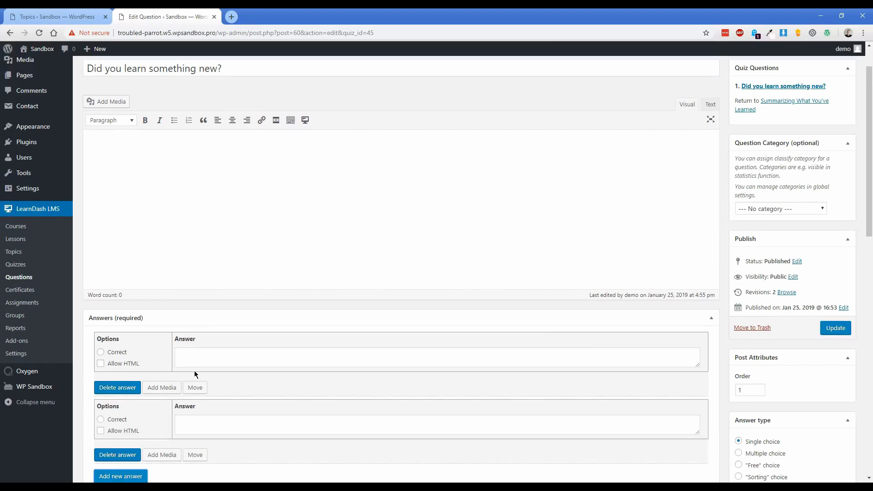
left_click(117, 357)
left_click(232, 363)
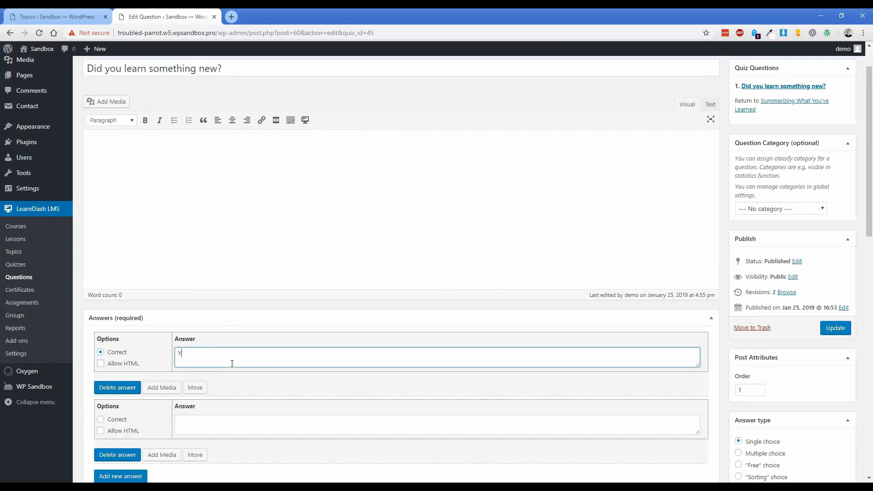
left_click(230, 422)
type("No")
Add the description 'We want to make sure this course helped you.' and update the question.
scroll(193, 329, "up", 1)
left_click(196, 268)
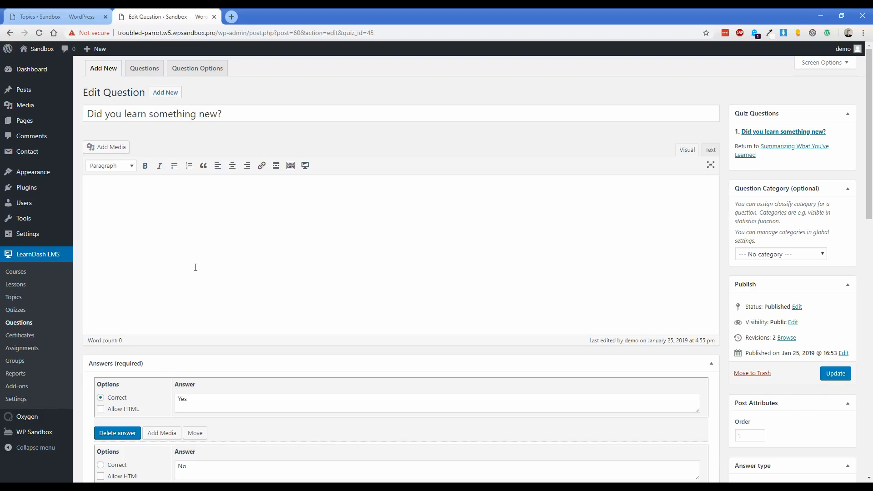
type("We want to make sure this course helped you.")
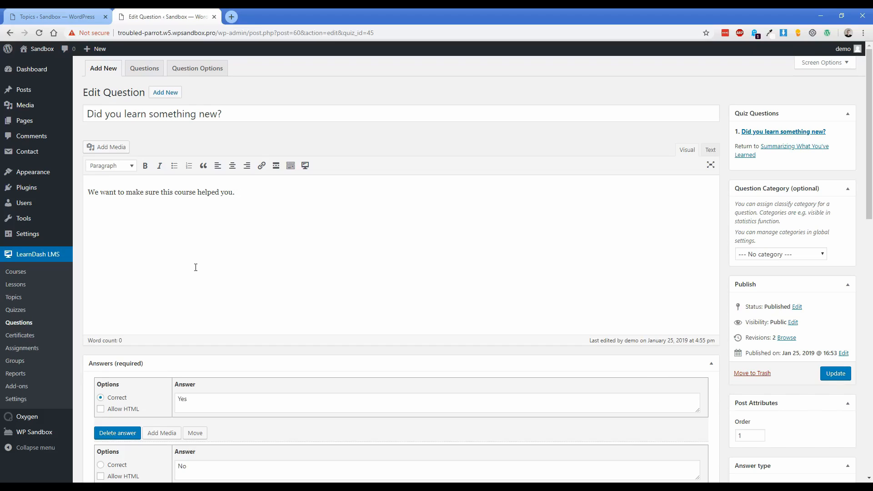
left_click(836, 373)
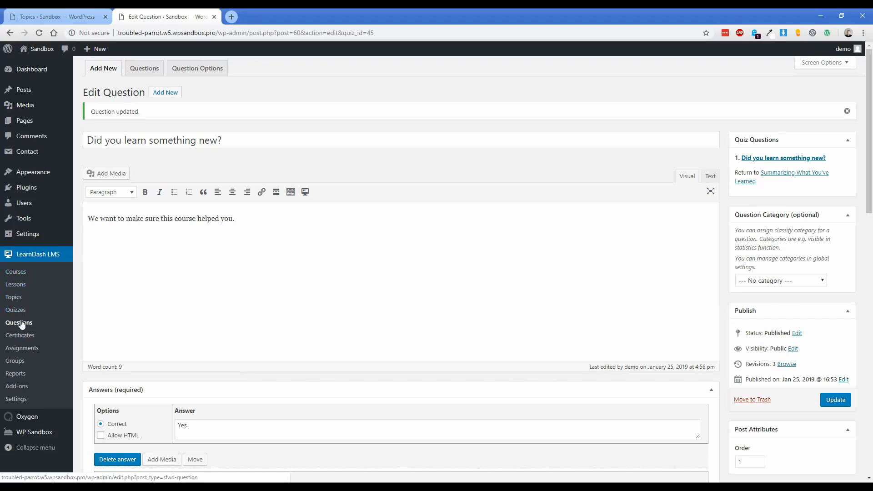
Turn on Test Mode in LearnDash's Stripe settings and save the options.
left_click(20, 399)
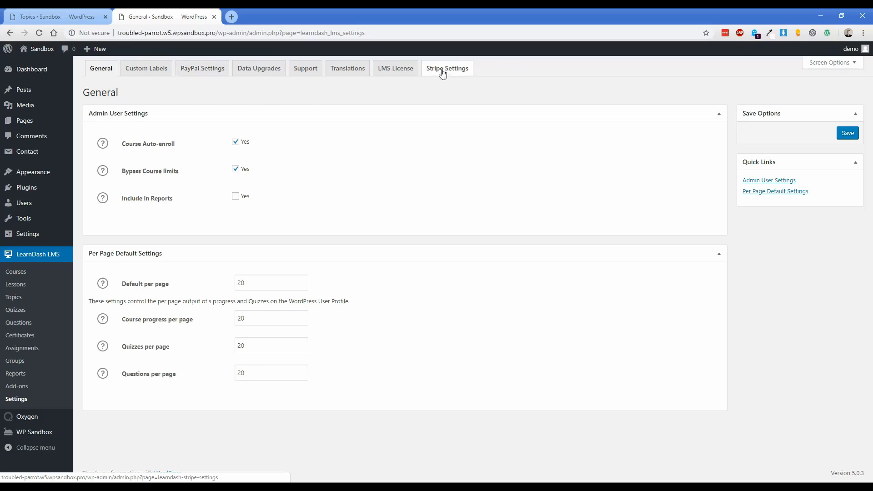
left_click(203, 74)
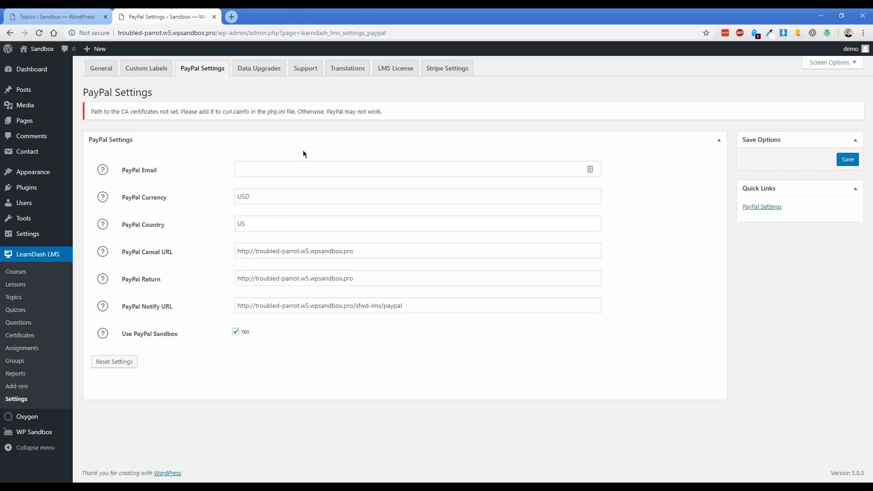
left_click(447, 73)
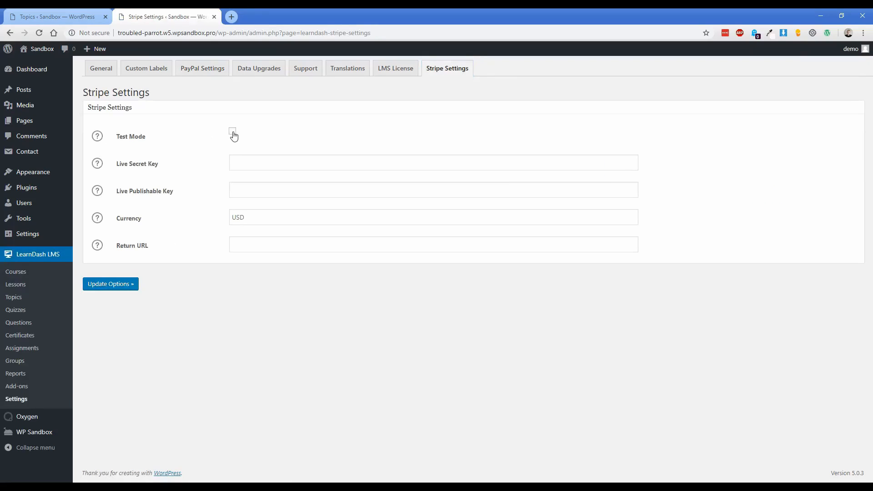
left_click(233, 133)
left_click(118, 286)
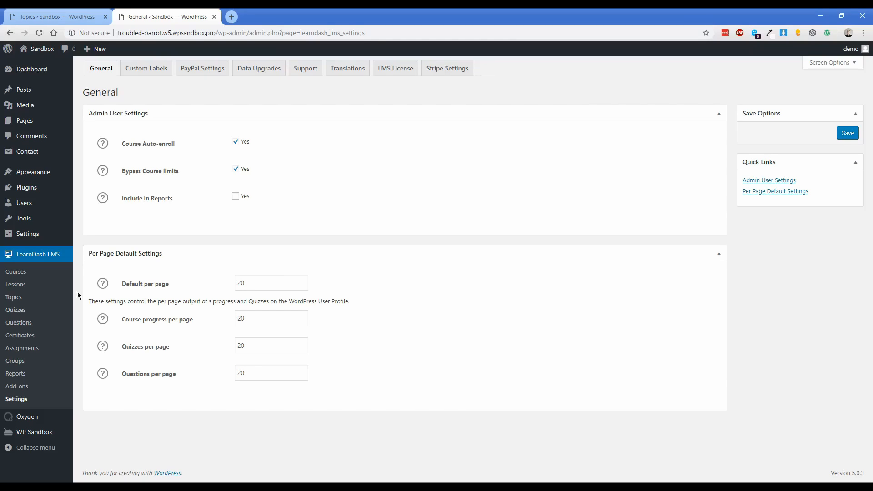
mouse_move(37, 420)
left_click(91, 412)
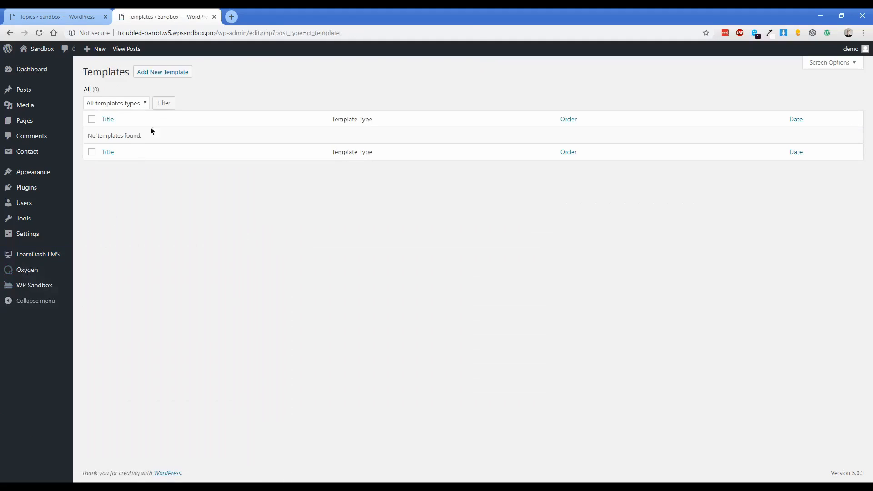
Publish an Oxygen template titled 'All pages' applied to singular Pages, then open it in Oxygen.
left_click(162, 74)
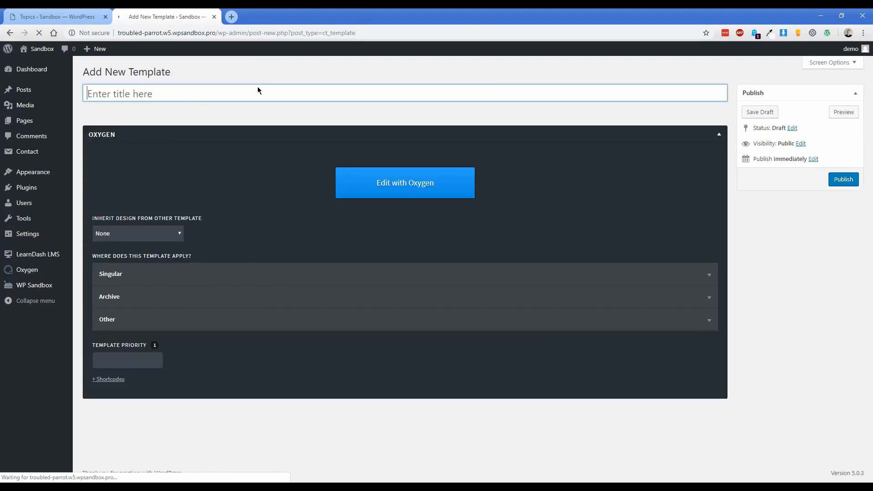
type("All pages")
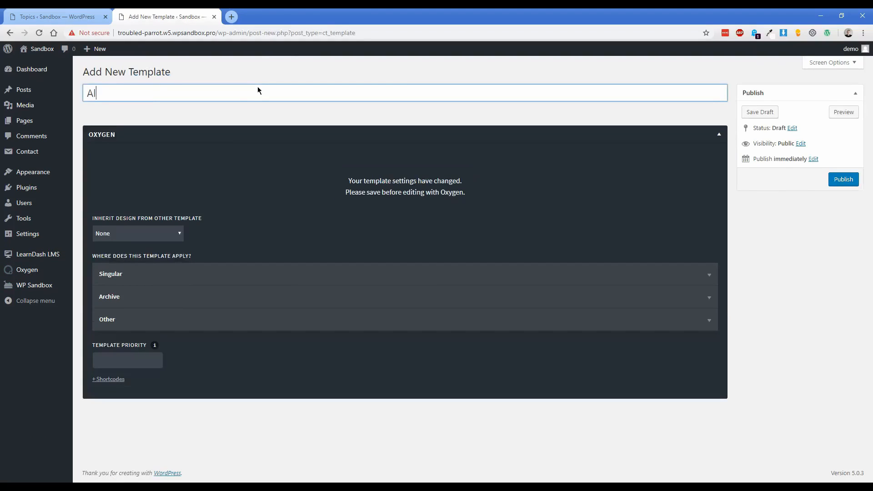
left_click(140, 273)
left_click(121, 327)
left_click(835, 180)
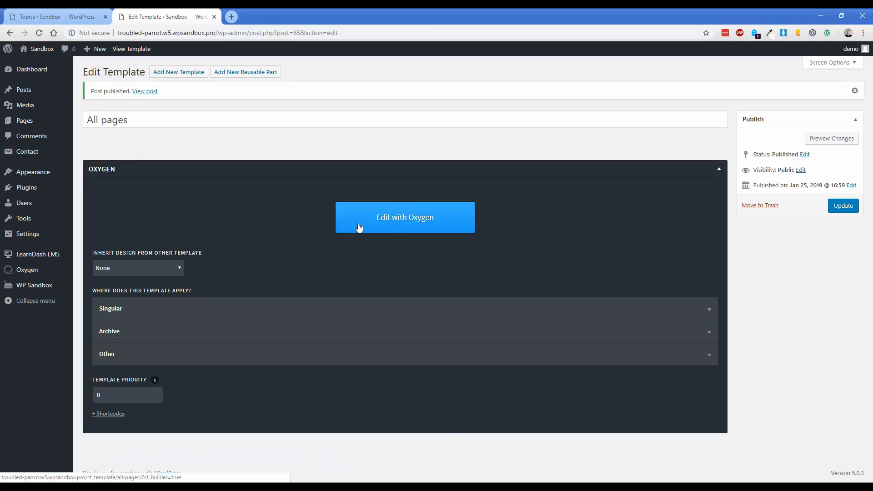
left_click(359, 227)
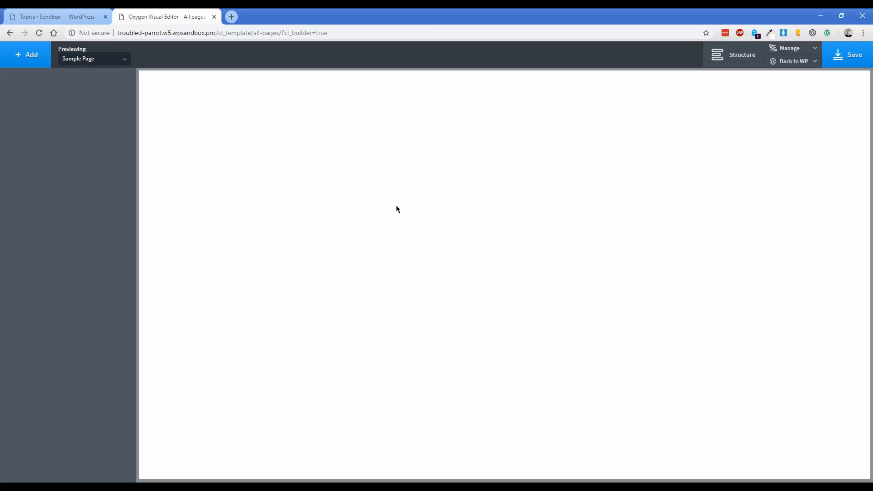
Add the atomic design set's Header Simple Centered header to the template.
left_click(24, 57)
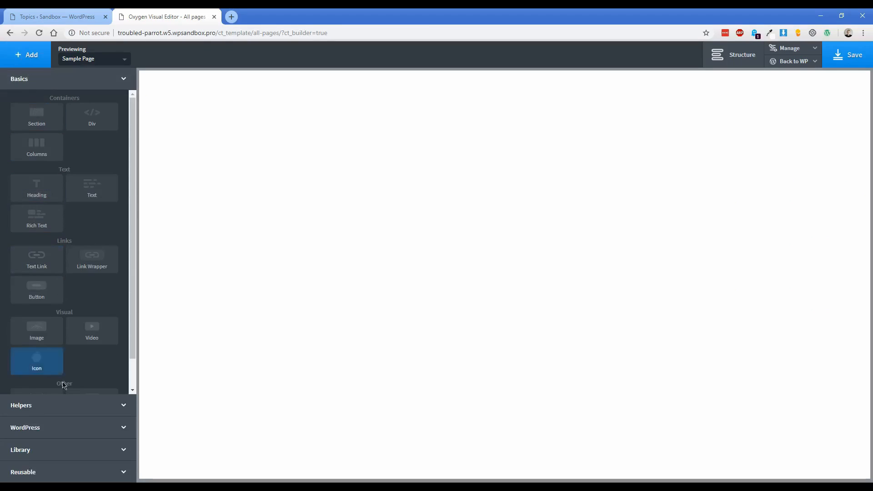
left_click(109, 454)
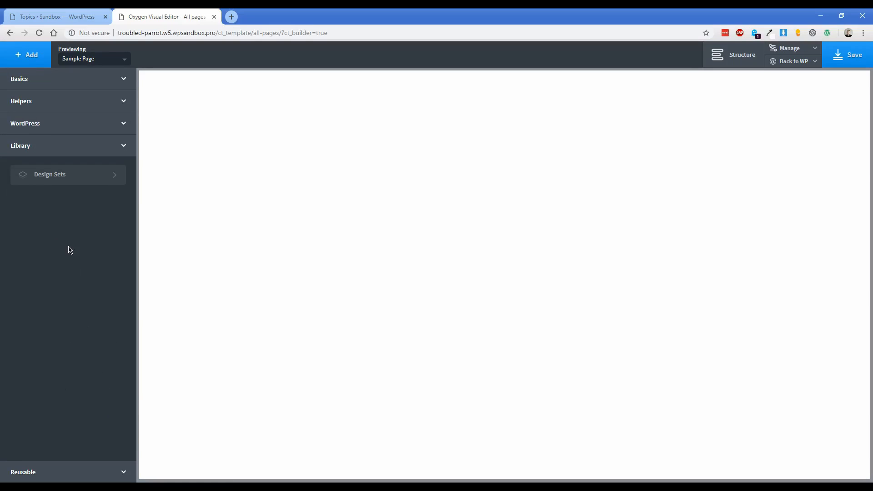
left_click(62, 177)
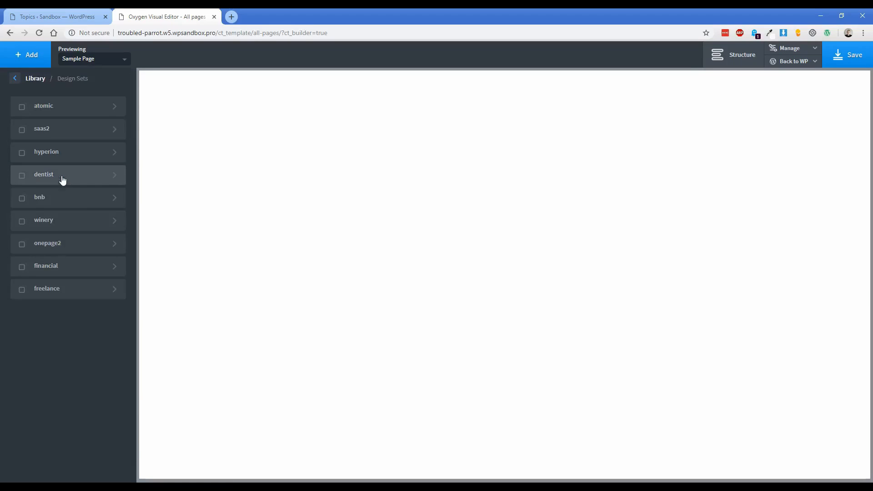
left_click(62, 100)
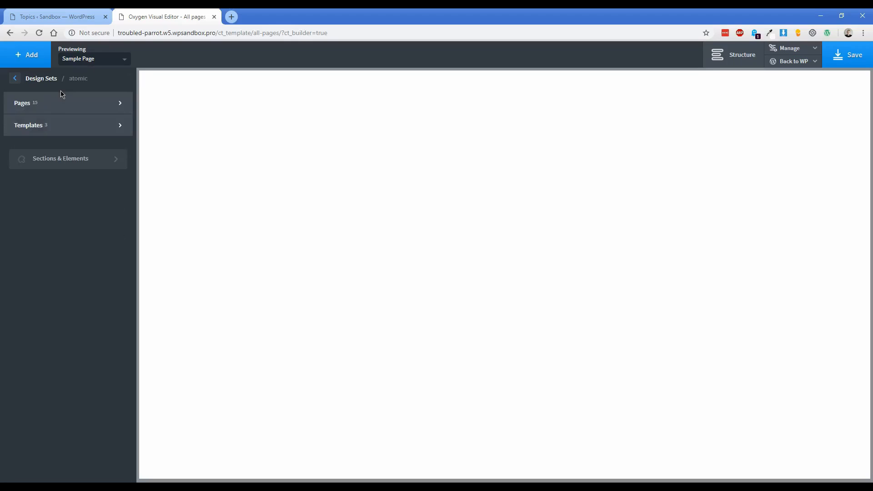
left_click(58, 159)
mouse_move(55, 220)
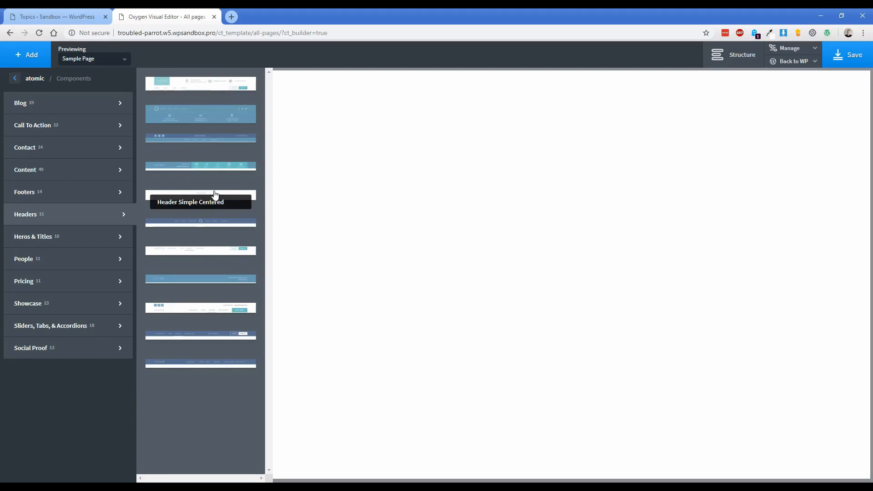
left_click(193, 197)
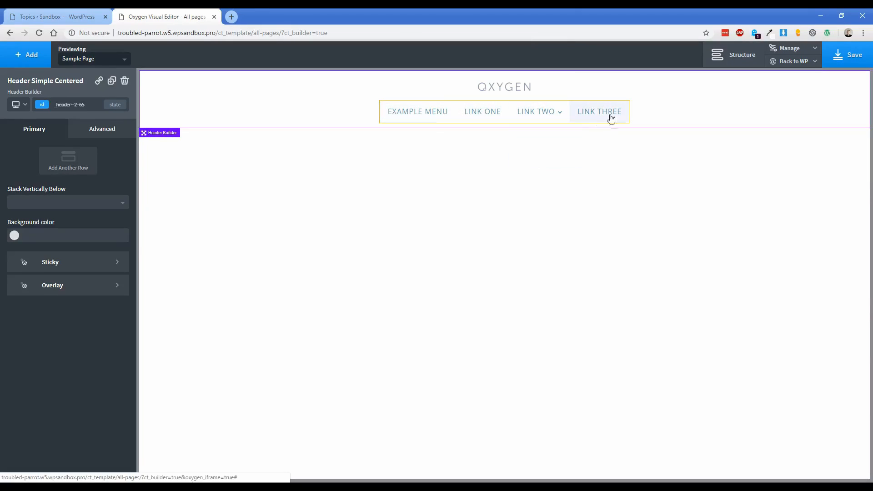
Replace the header's logo image with the Guitar Masters logo.
left_click(671, 111)
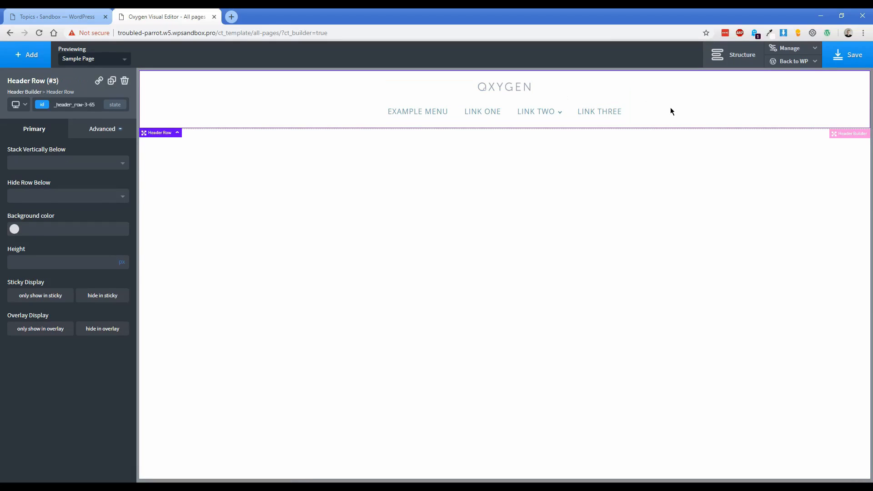
left_click(510, 89)
left_click(87, 169)
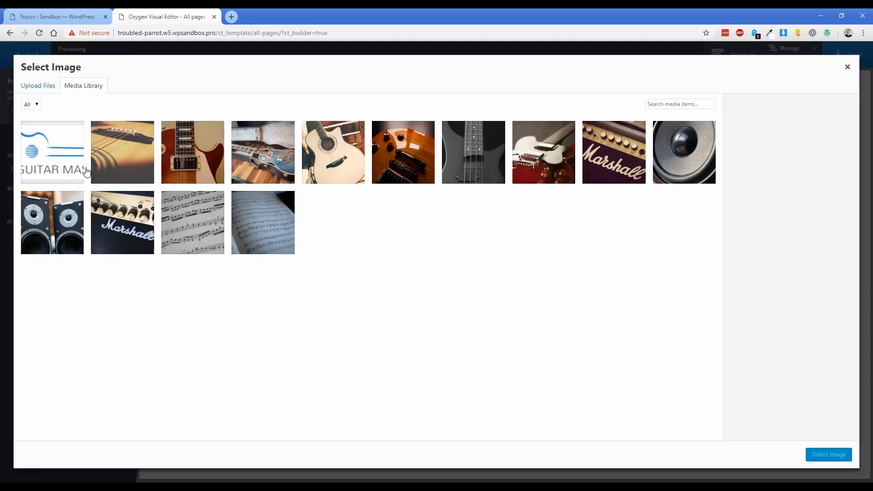
left_click(812, 454)
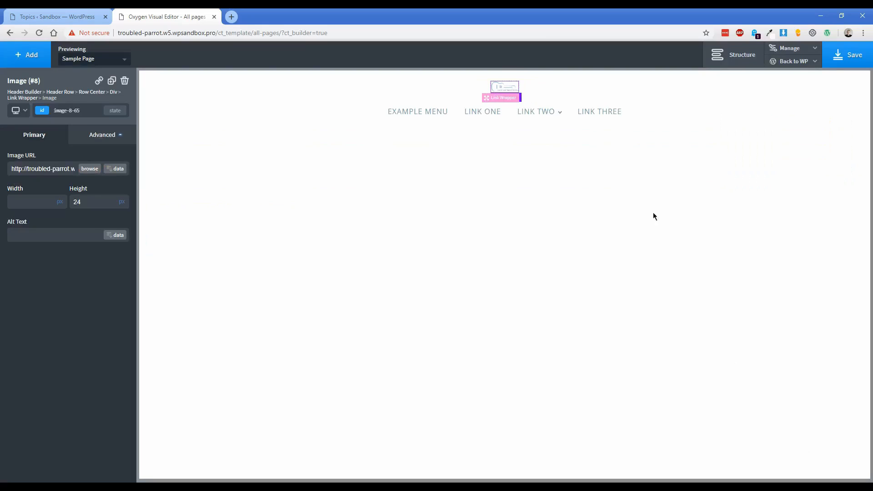
Clear the header row's bottom padding value of 12.
left_click(662, 107)
left_click(101, 136)
left_click(50, 178)
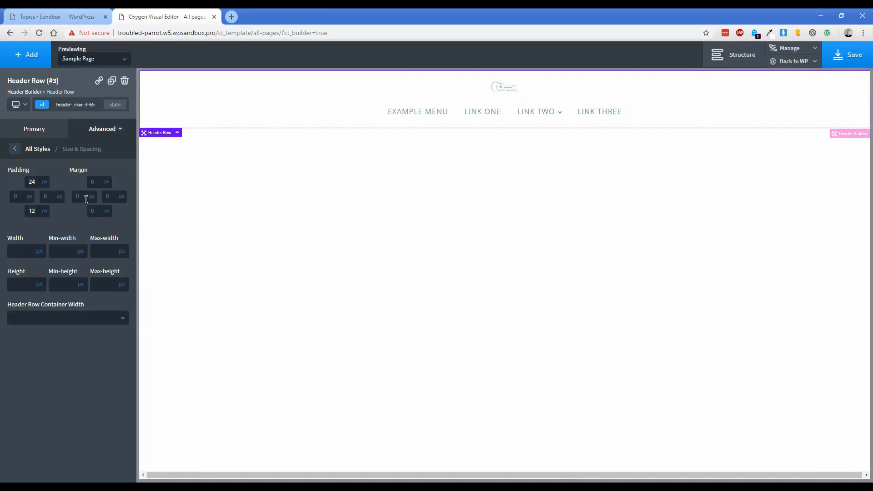
double_click(32, 211)
key("BackSpace")
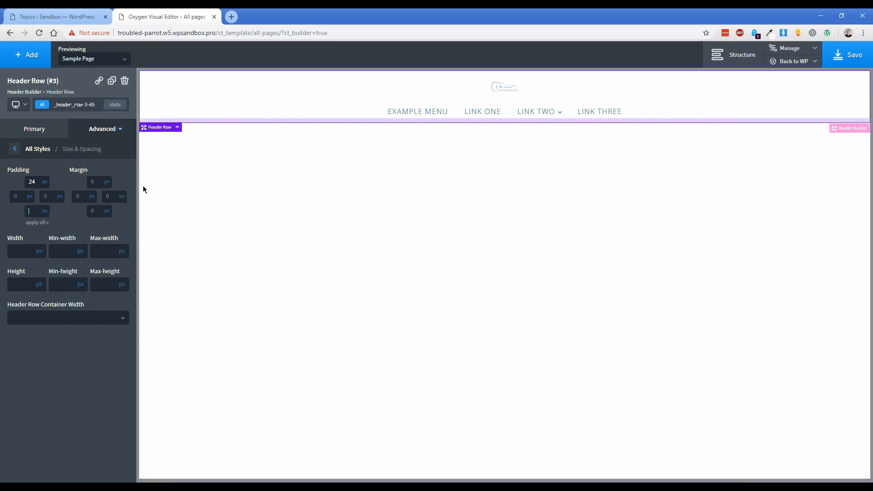
mouse_move(560, 116)
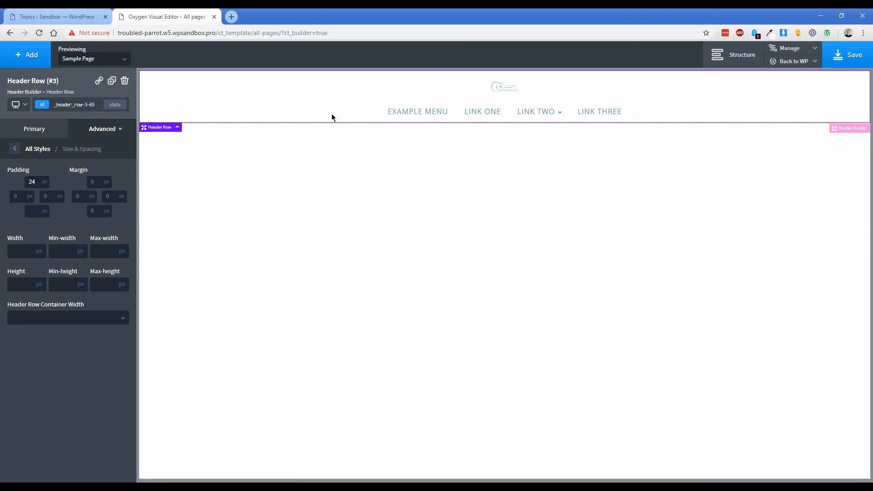
Add an Inner Content element from Basics below the header.
left_click(27, 59)
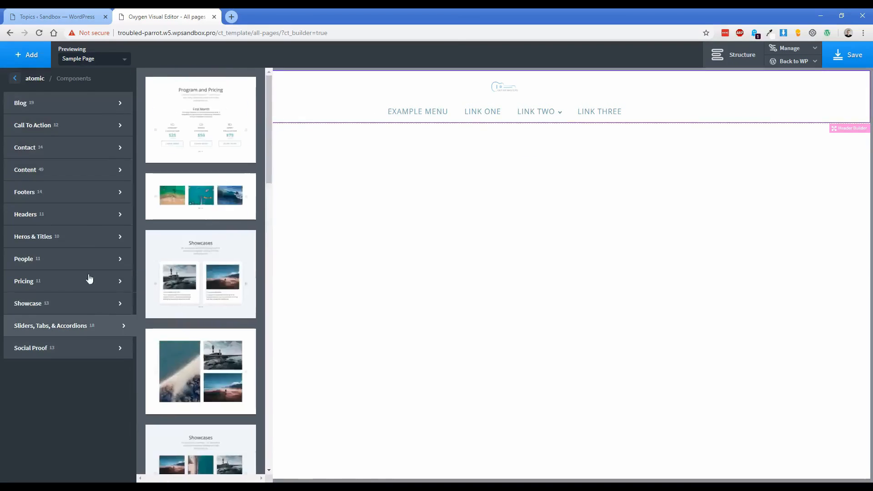
left_click(14, 79)
left_click(14, 79)
left_click(15, 79)
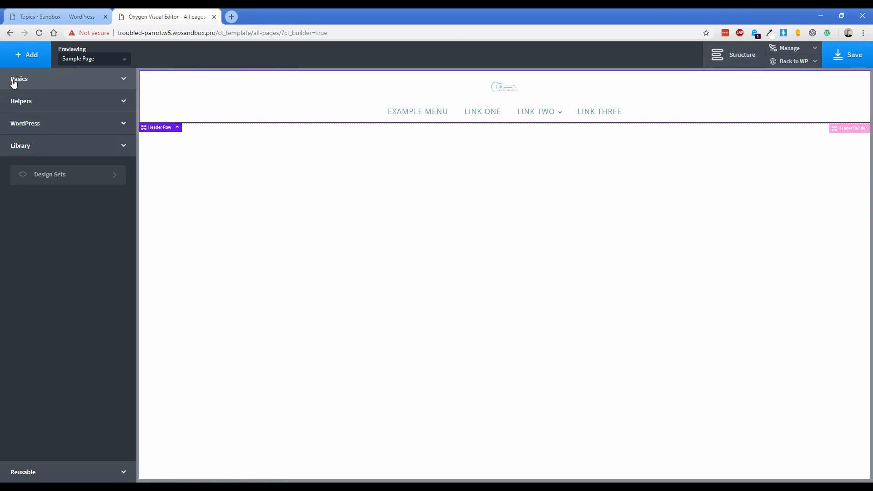
left_click(15, 80)
scroll(87, 328, "down", 2)
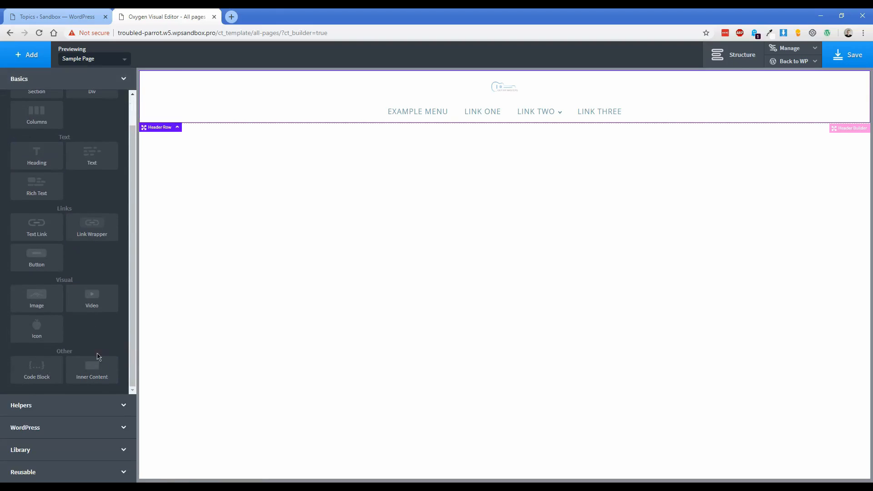
left_click(90, 373)
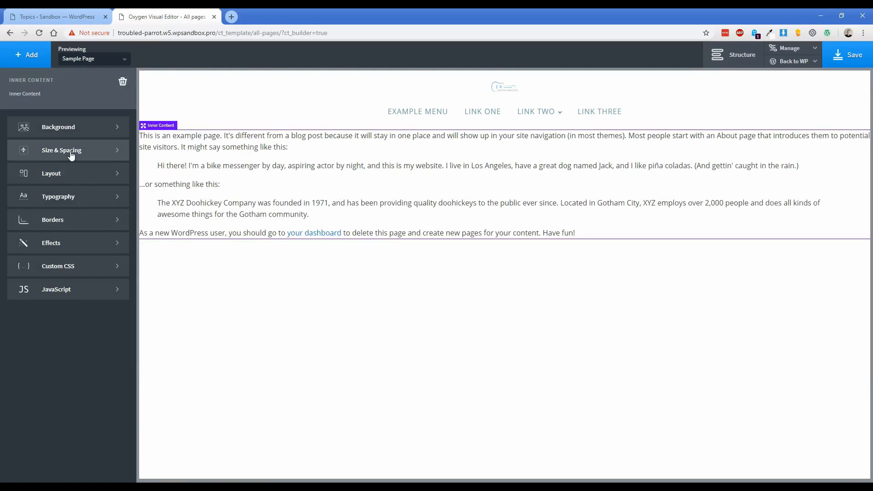
Give the Inner Content a minimum height of 65 vh.
left_click(72, 154)
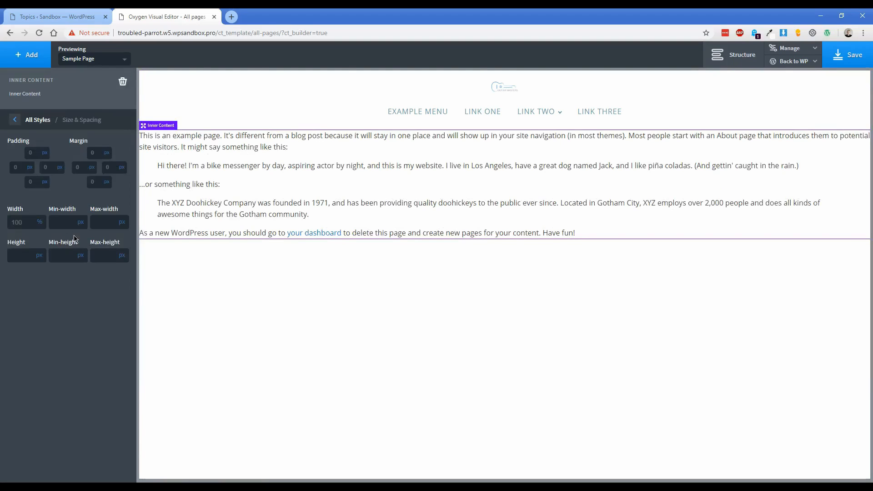
left_click(80, 255)
left_click(85, 280)
left_click(66, 254)
type("65")
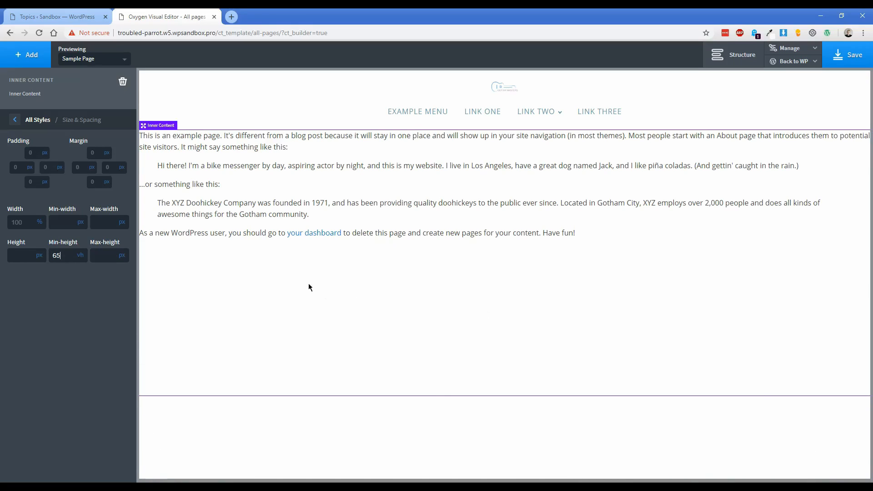
Add the atomic design set's Footer Centered with Socials footer.
left_click(32, 59)
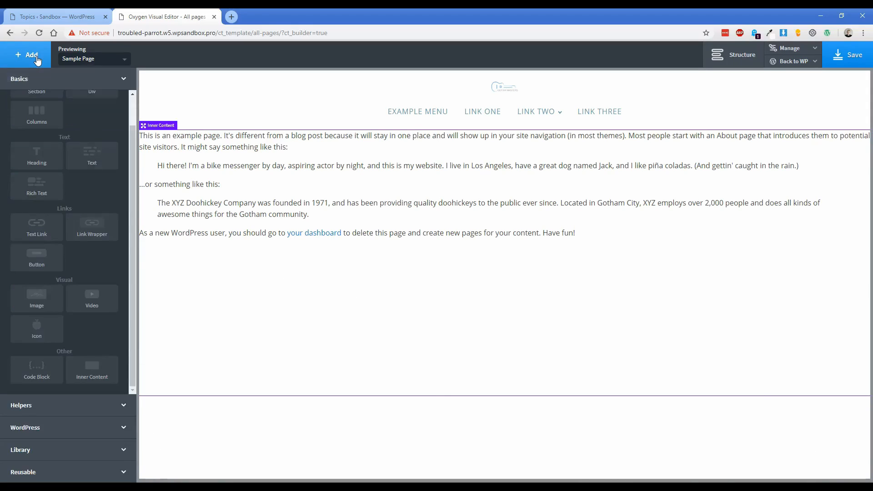
left_click(69, 449)
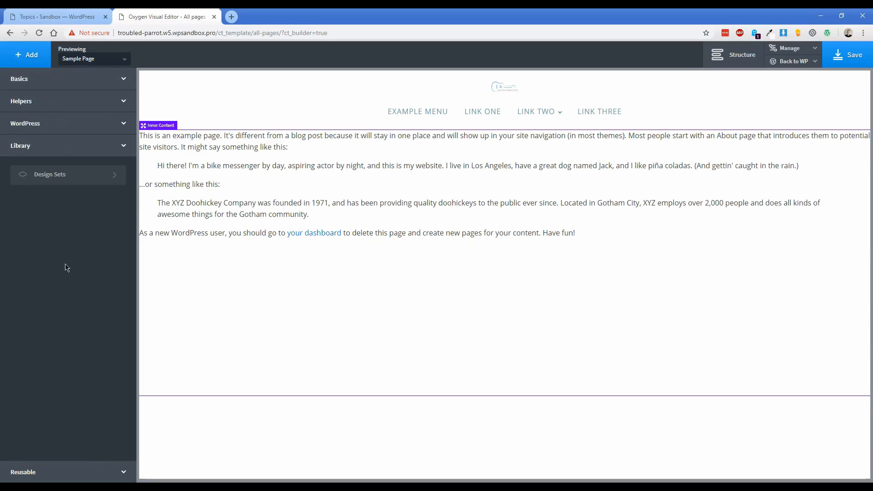
left_click(68, 177)
left_click(57, 107)
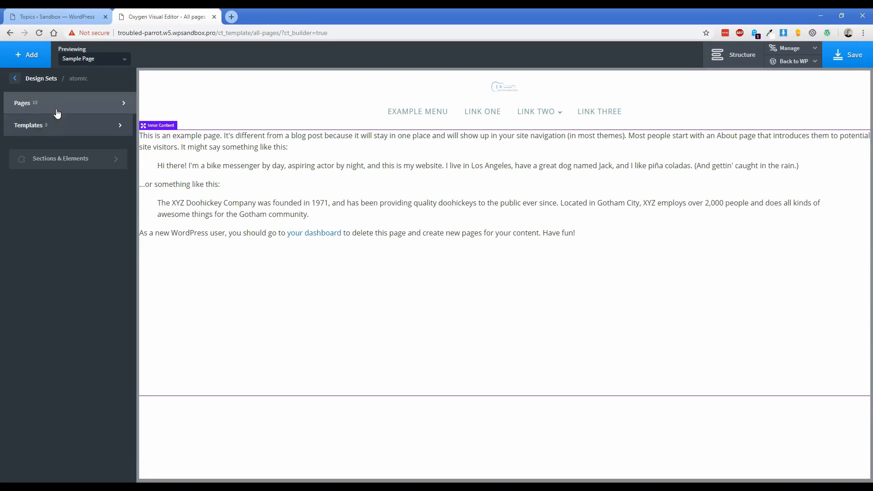
left_click(68, 161)
mouse_move(68, 190)
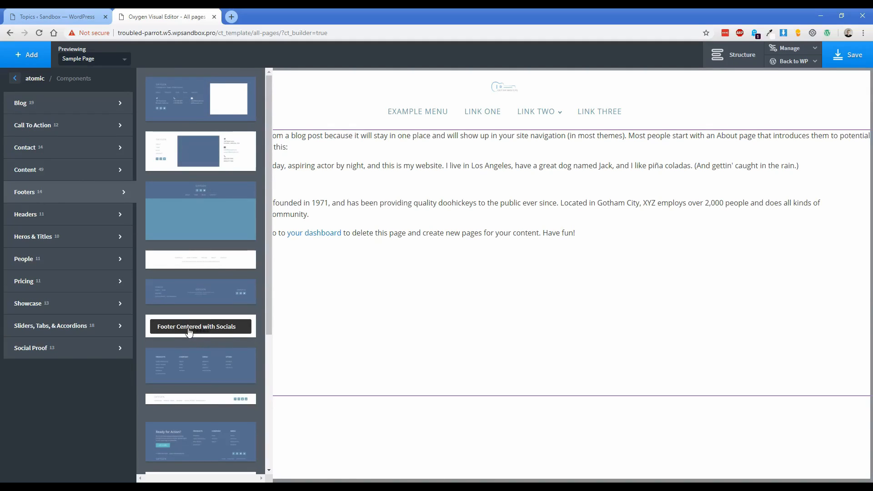
left_click(215, 334)
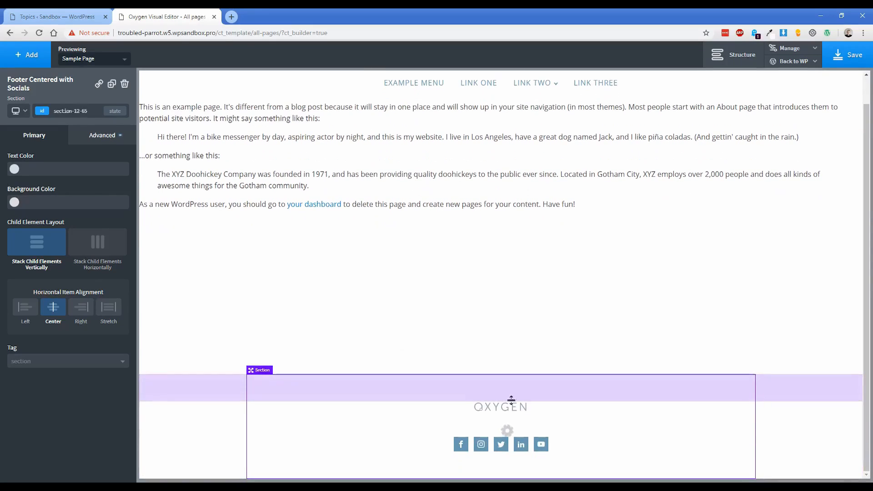
Swap the footer logo for the Guitar Masters logo at 75 px height.
left_click(511, 406)
left_click(108, 165)
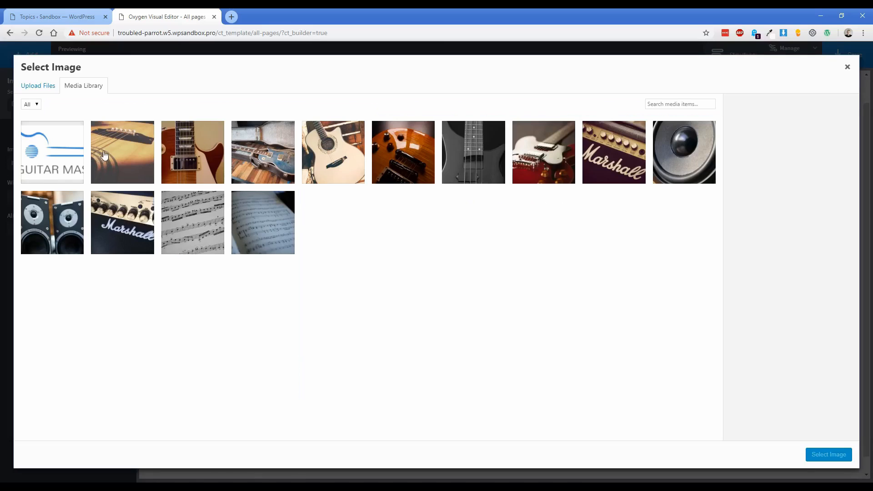
left_click(53, 153)
left_click(825, 454)
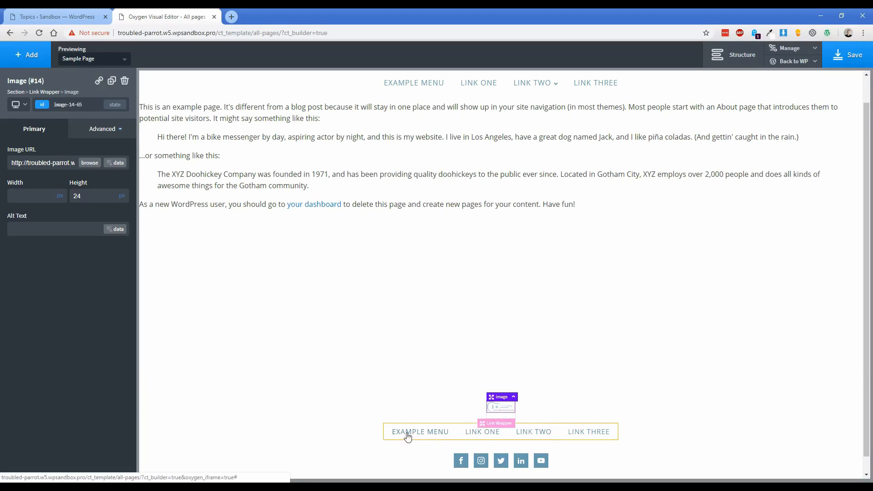
double_click(97, 197)
type("100")
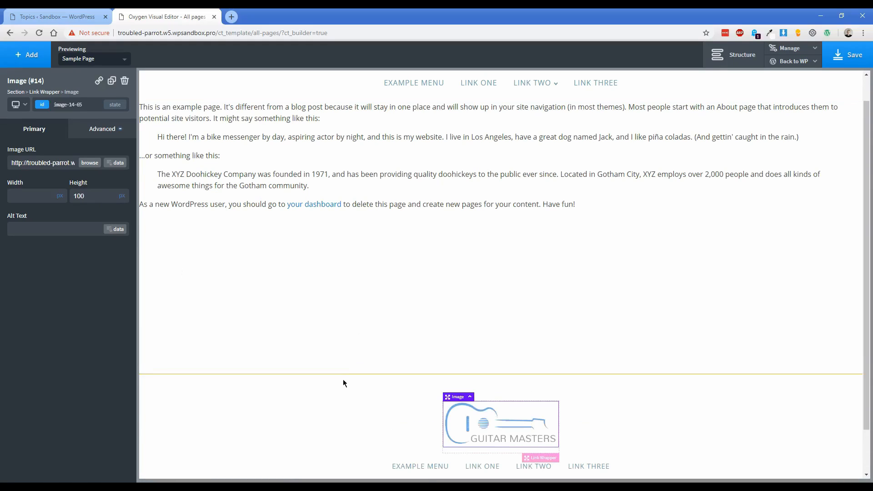
scroll(319, 368, "down", 1)
double_click(90, 198)
type("75")
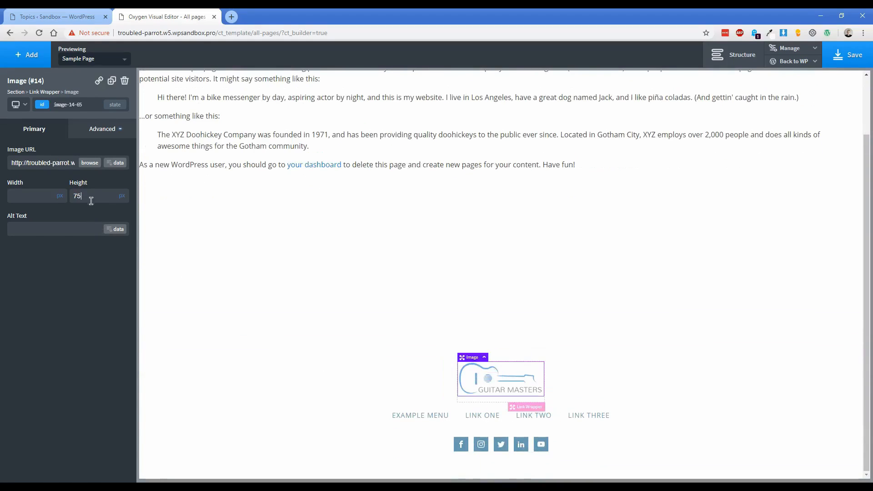
Make the footer's social icons circular with brand colours.
left_click(502, 457)
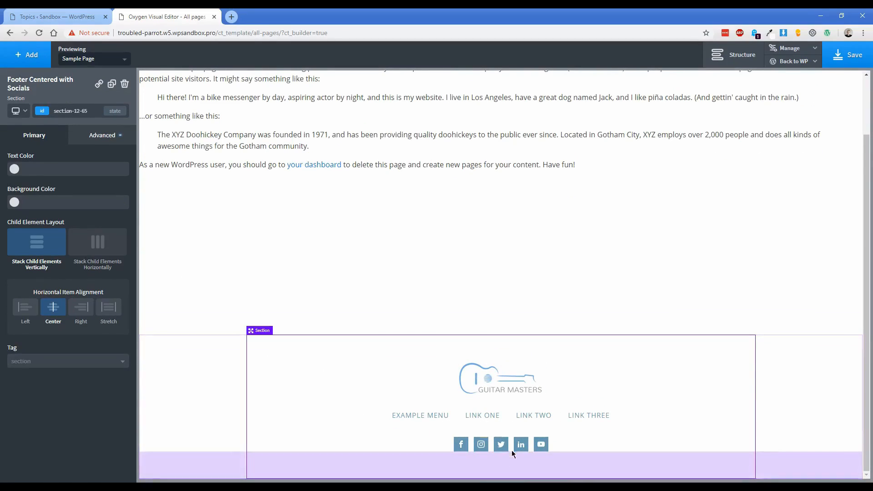
left_click(512, 449)
scroll(69, 367, "down", 5)
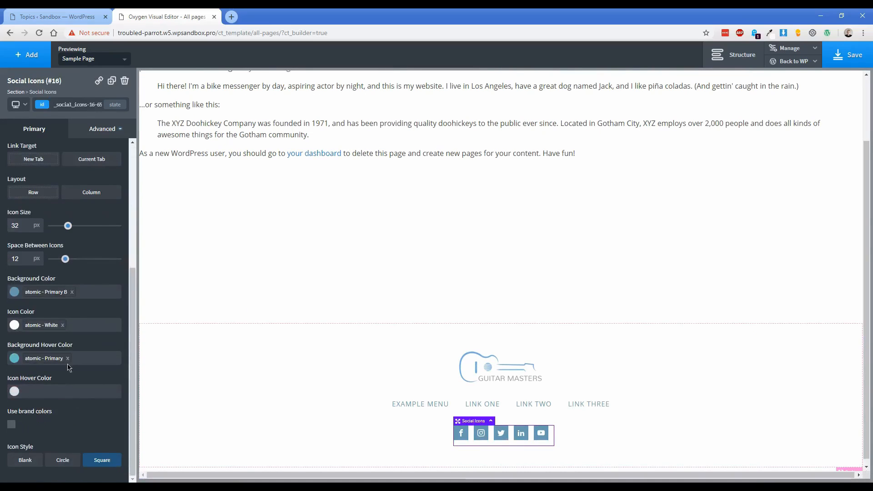
left_click(11, 425)
left_click(63, 460)
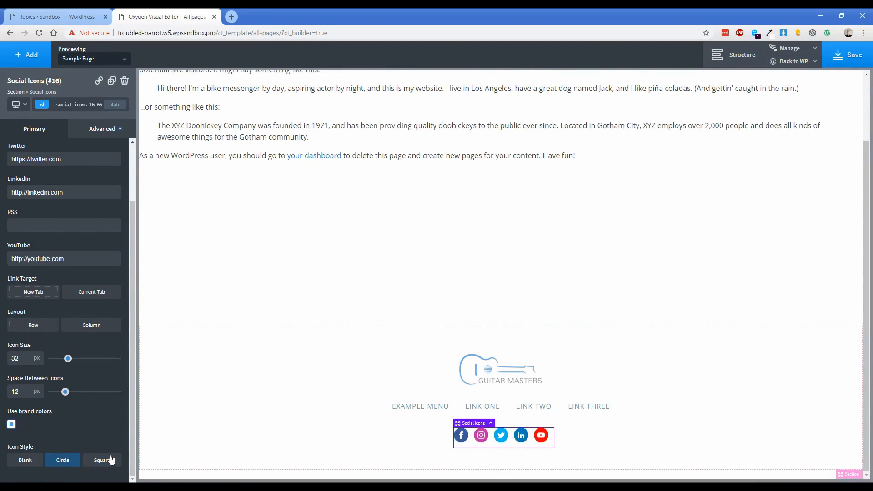
left_click(315, 409)
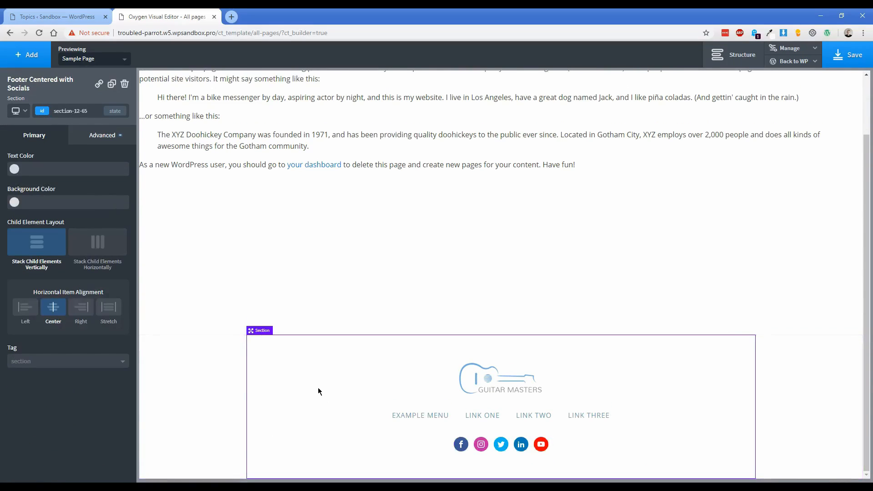
scroll(318, 388, "up", 2)
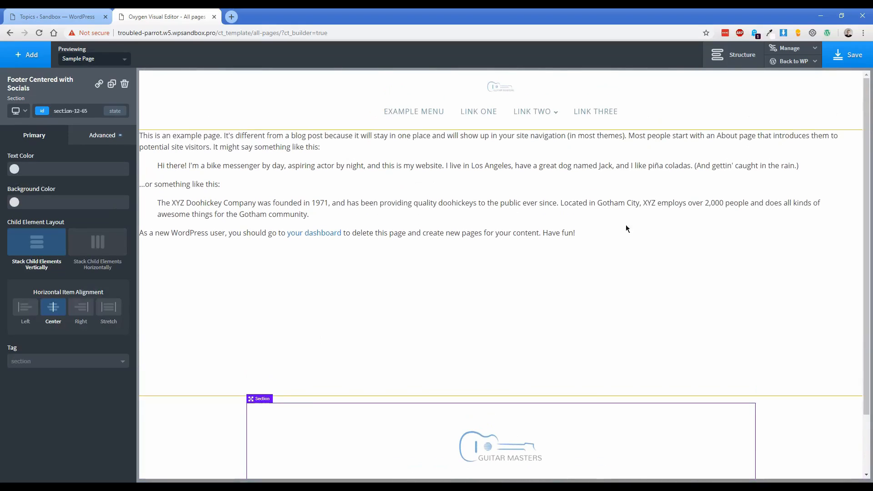
Save the All pages template and return to the WordPress templates admin.
left_click(851, 60)
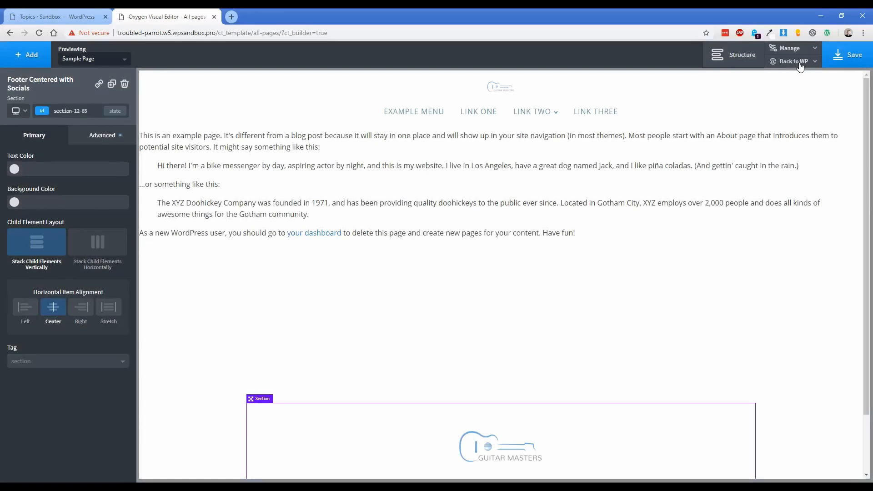
mouse_move(798, 61)
left_click(788, 80)
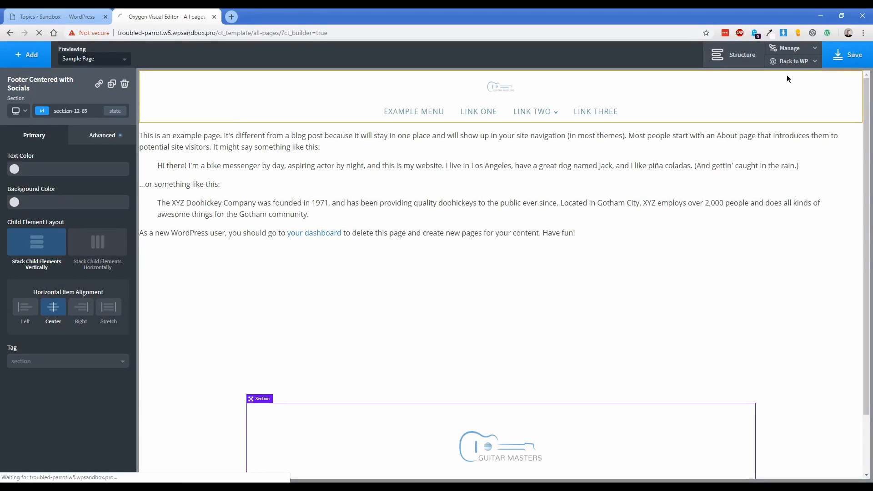
Create a template titled 'Learndash' that inherits its design from All pages.
left_click(177, 74)
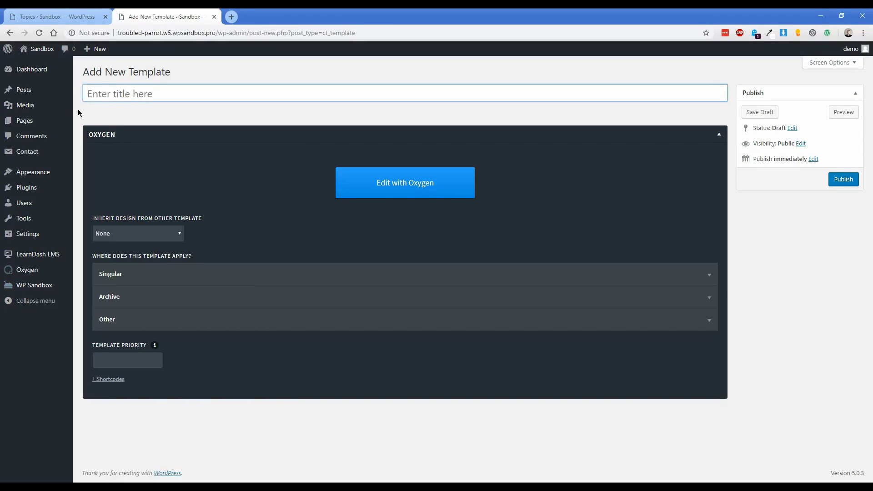
type("Learndash")
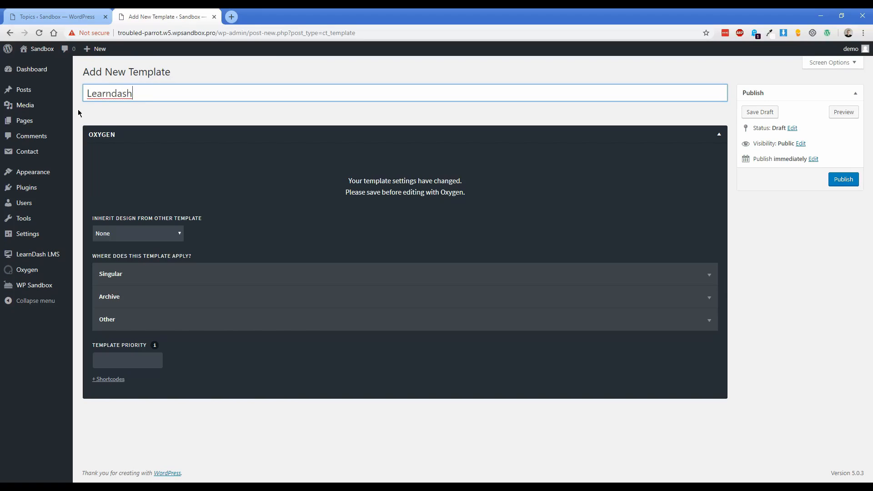
left_click(135, 234)
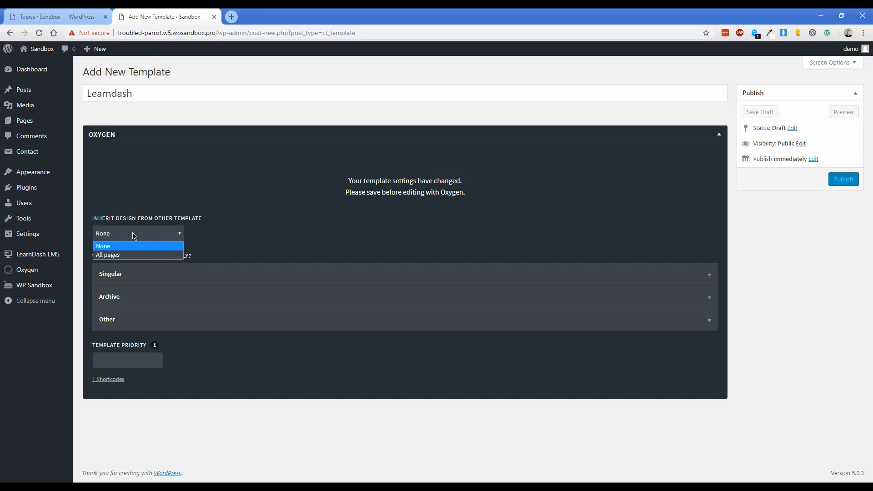
left_click(118, 256)
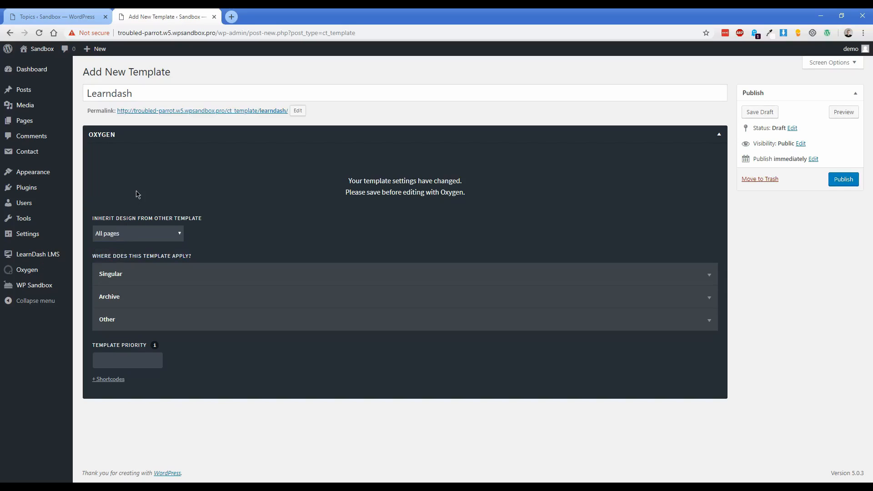
left_click(136, 273)
Tick singular Topics, Quizzes, Certificates, Submitted Essays, Assignments and LearnDash Groups for the template.
scroll(141, 276, "down", 3)
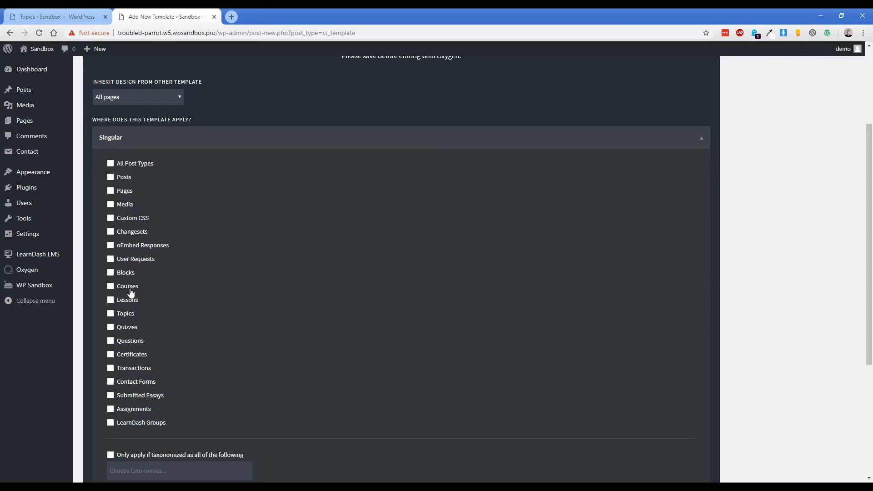
left_click(129, 314)
left_click(129, 327)
left_click(132, 355)
left_click(134, 395)
left_click(133, 409)
left_click(131, 424)
left_click(145, 139)
Add archive post types sfwd-courses, sfwd-lessons, sfwd-topic, sfwd-quiz and sfwd-question.
left_click(141, 297)
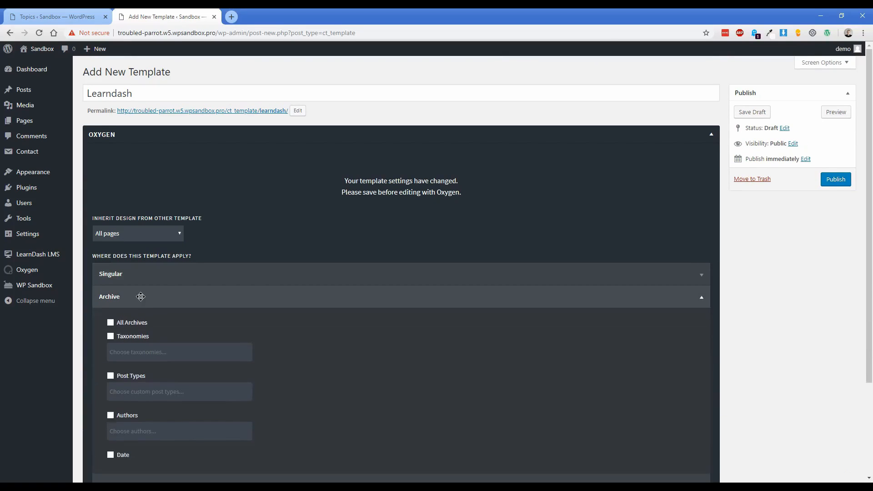
scroll(147, 293, "down", 2)
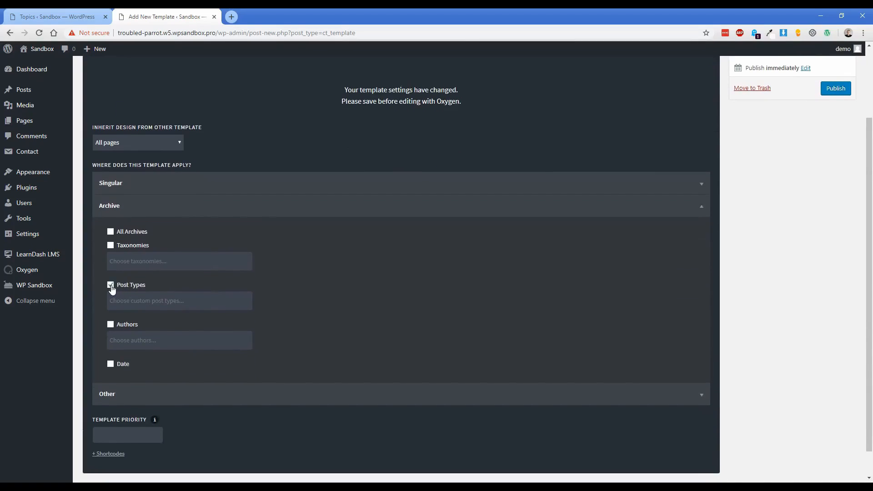
left_click(138, 302)
left_click_drag(248, 332, 248, 357)
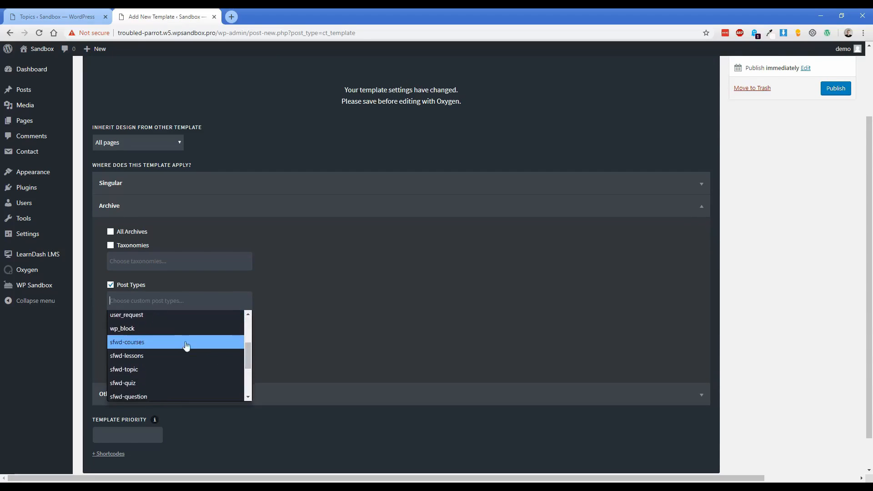
left_click(152, 343)
left_click(165, 319)
left_click(159, 357)
left_click(165, 318)
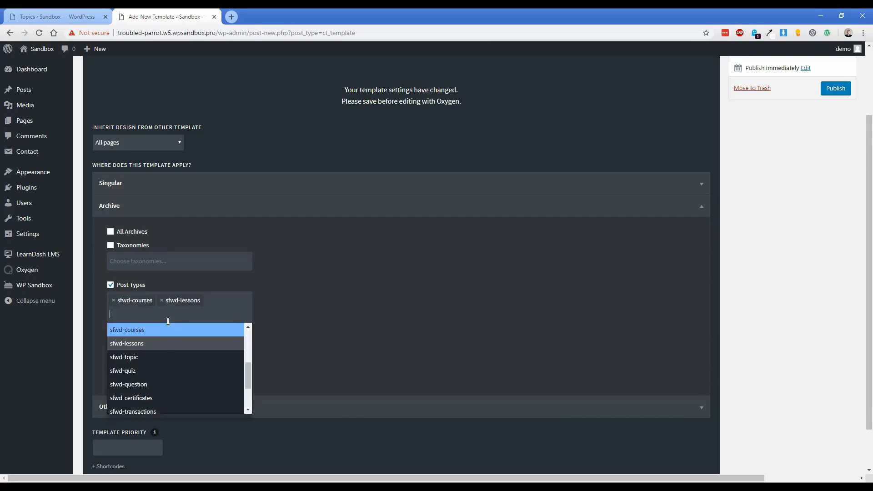
left_click(150, 357)
left_click(156, 317)
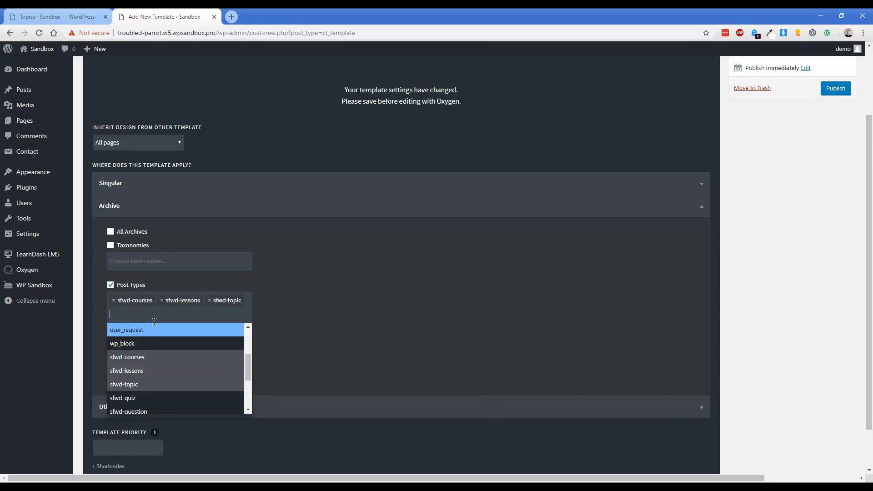
left_click(141, 398)
left_click(152, 329)
left_click(152, 424)
left_click(150, 328)
Add archive post types sfwd-certificates, sfwd-transactions, sfwd-assignment, sfwd-essays and groups.
scroll(150, 364, "down", 2)
left_click(157, 398)
left_click(155, 340)
scroll(154, 384, "down", 2)
left_click(155, 381)
left_click(155, 342)
scroll(155, 380, "down", 5)
left_click(152, 408)
left_click(156, 352)
scroll(157, 402, "down", 5)
left_click(150, 422)
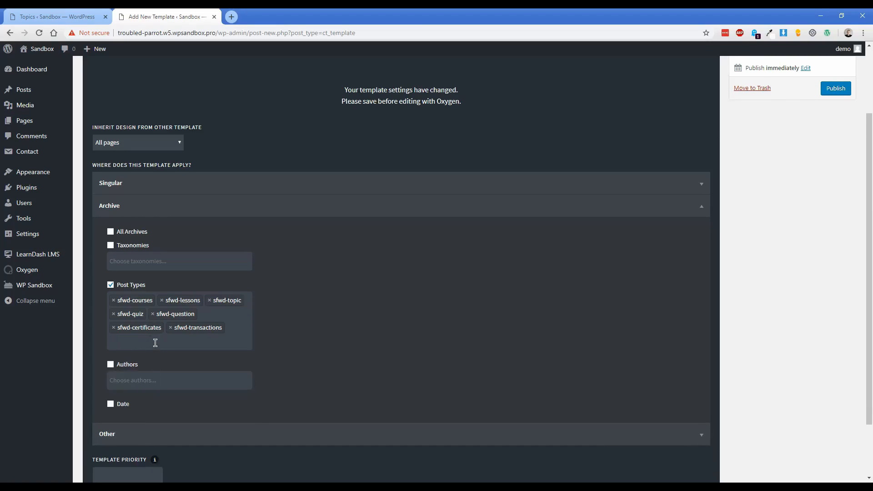
left_click(155, 343)
scroll(156, 400, "down", 3)
left_click(156, 417)
left_click(150, 355)
scroll(153, 413, "down", 2)
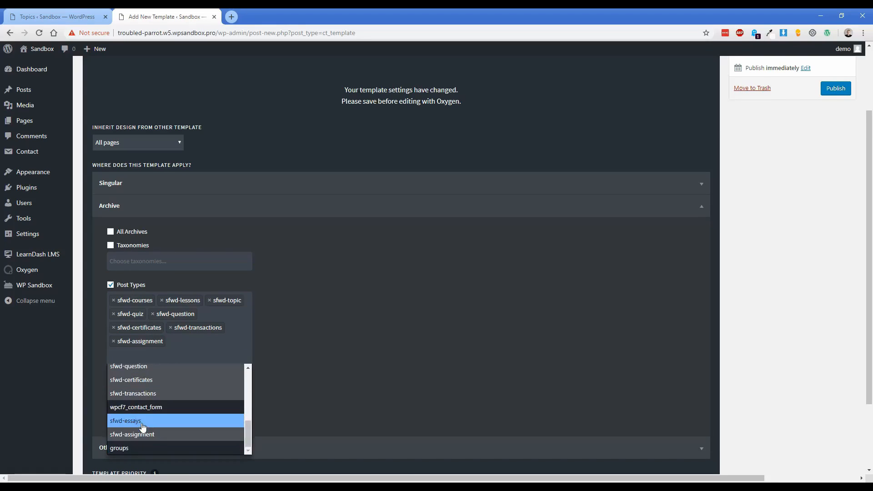
left_click(143, 427)
left_click(150, 355)
scroll(141, 432, "down", 2)
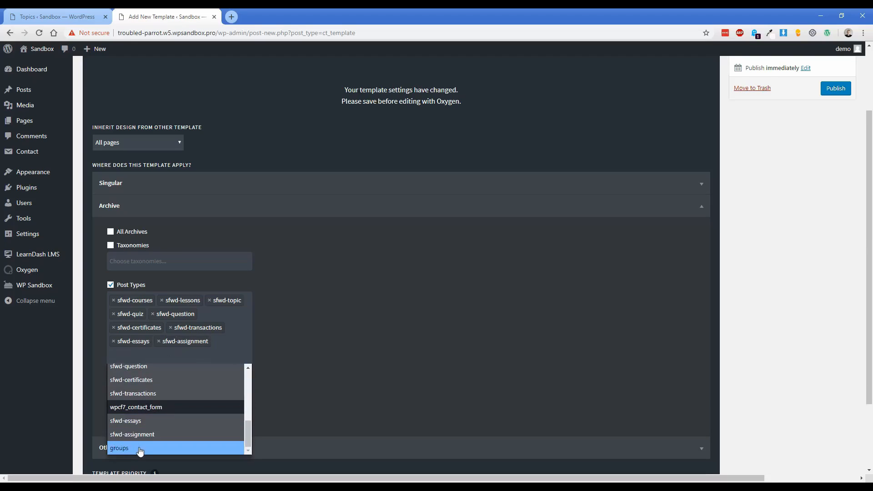
left_click(139, 449)
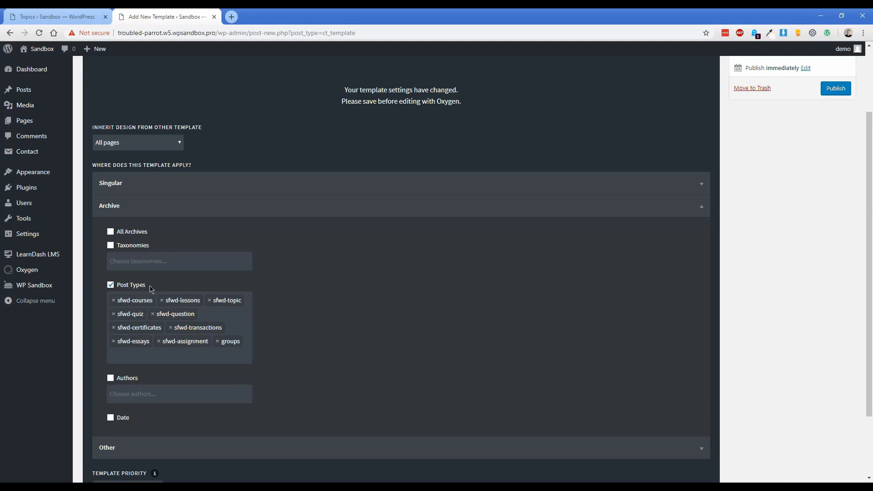
Review the singular conditions and publish the Learndash template.
left_click(139, 192)
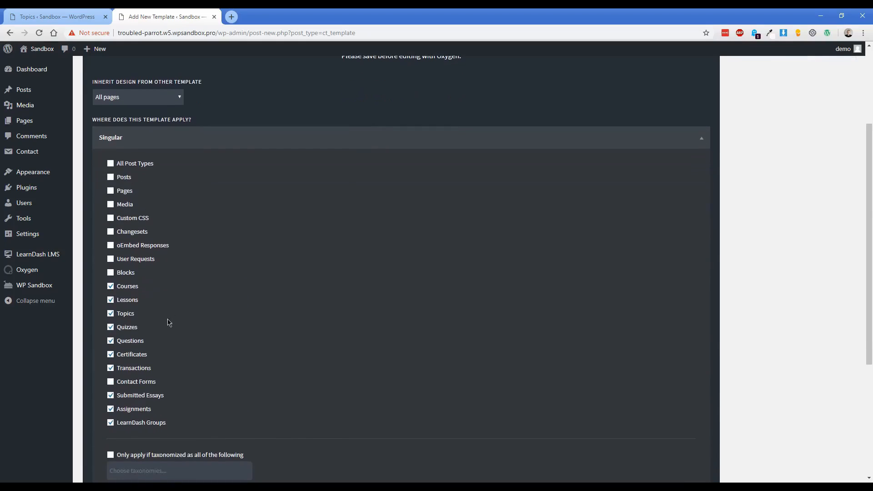
scroll(182, 327, "up", 3)
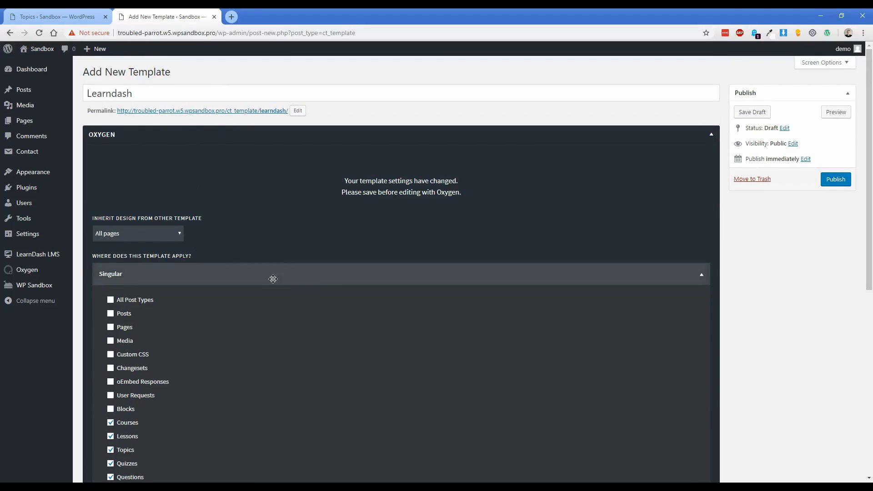
left_click(836, 180)
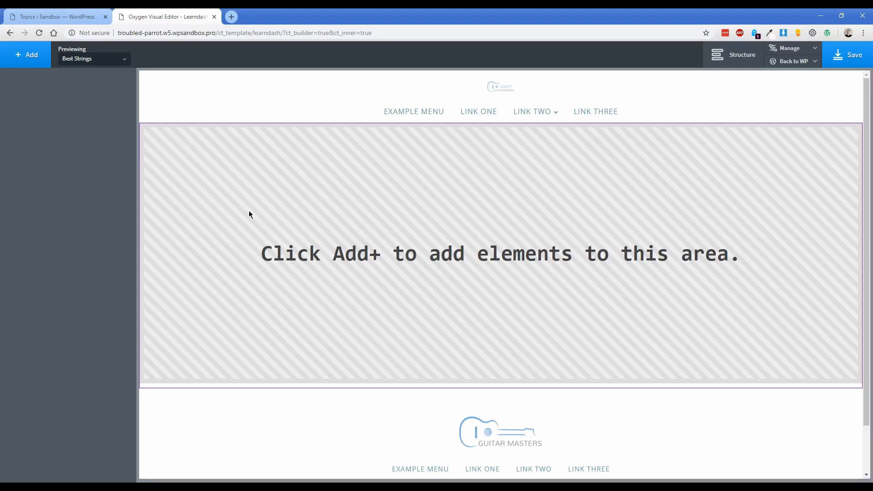
Add a section and place an Inner Content element inside it.
left_click(29, 54)
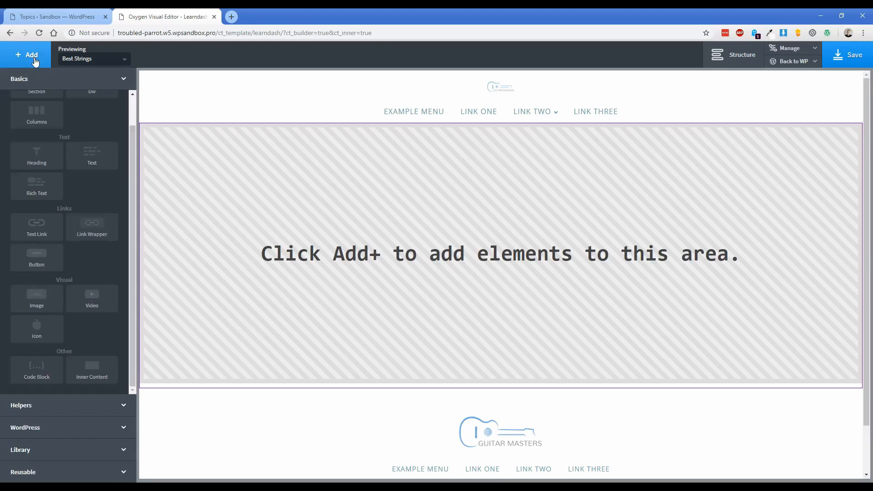
left_click(44, 116)
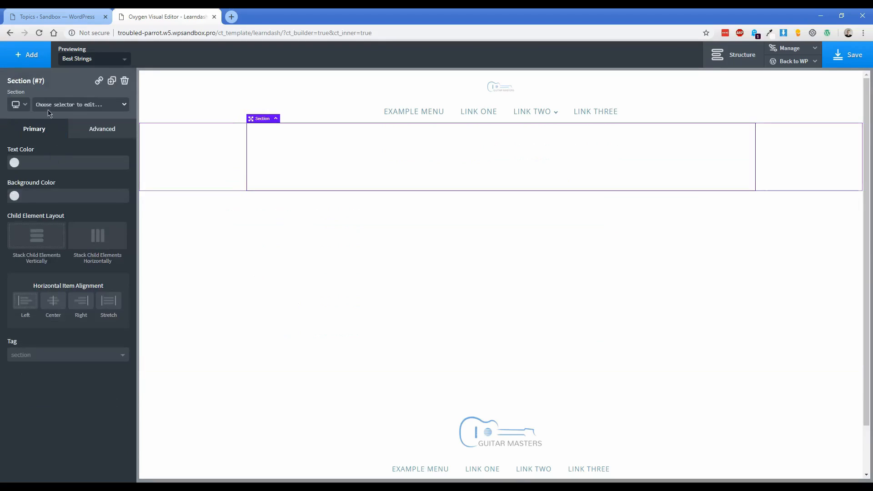
left_click(29, 55)
scroll(91, 227, "down", 3)
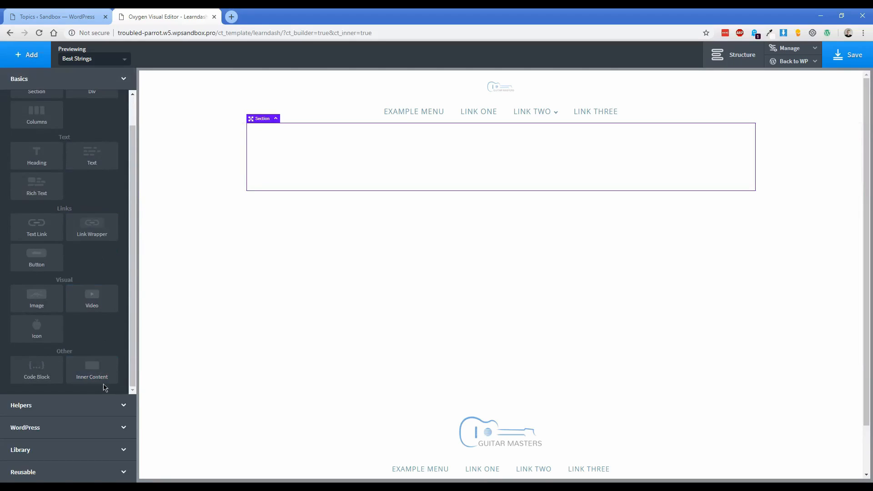
left_click(102, 377)
left_click_drag(142, 186, 304, 168)
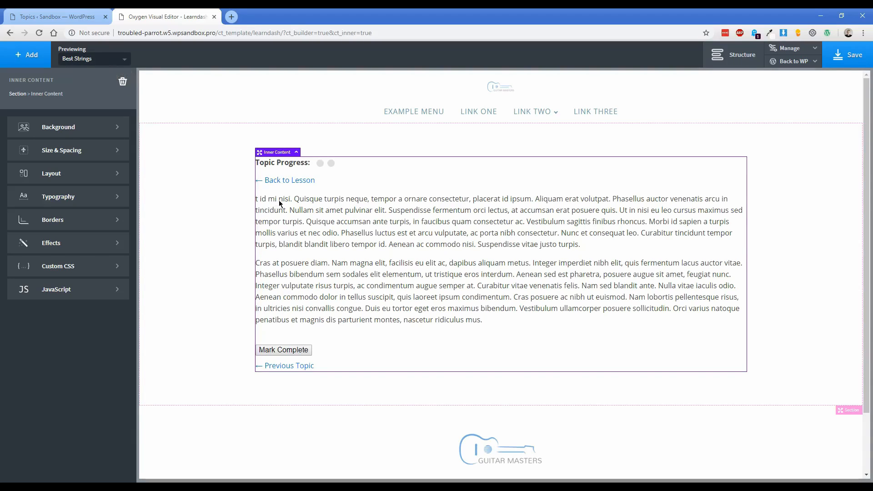
left_click(200, 182)
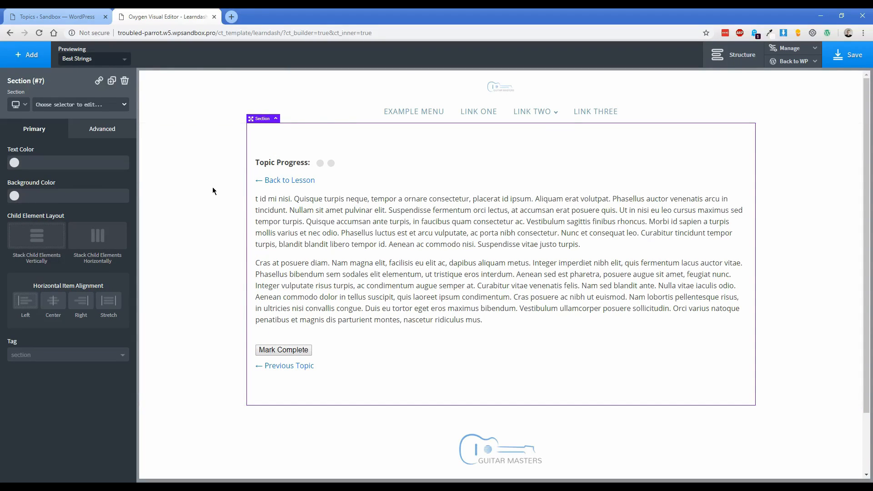
Add a second empty section below the content section.
left_click(36, 62)
scroll(37, 114, "up", 1)
left_click(37, 120)
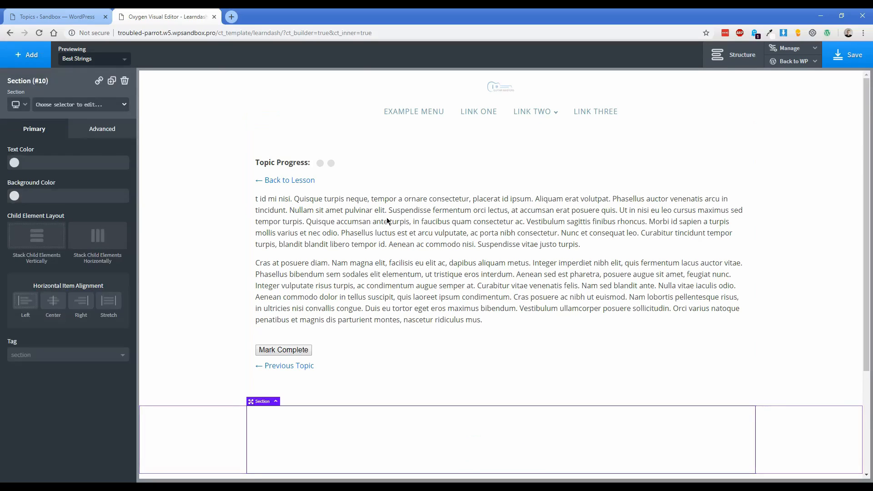
Move the new section to the top of the template and give it a #f7f7f7 background.
left_click(728, 57)
left_click_drag(770, 144, 773, 129)
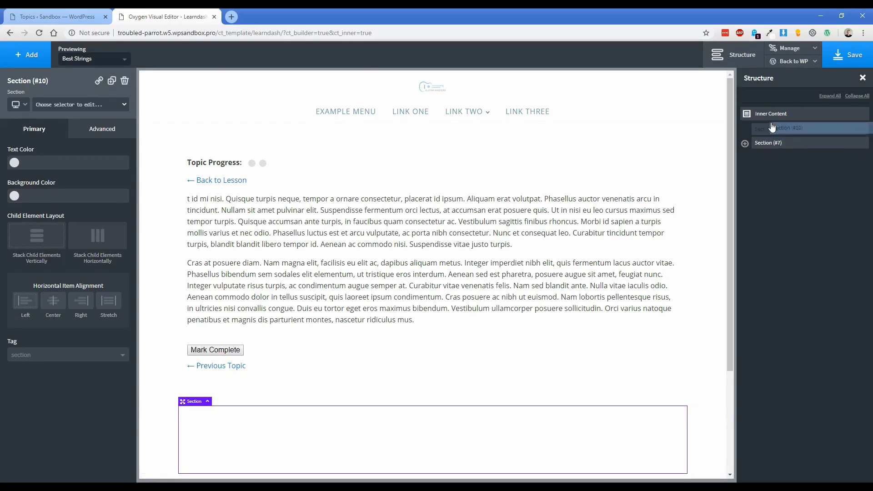
left_click(72, 200)
type("#f7f7f7")
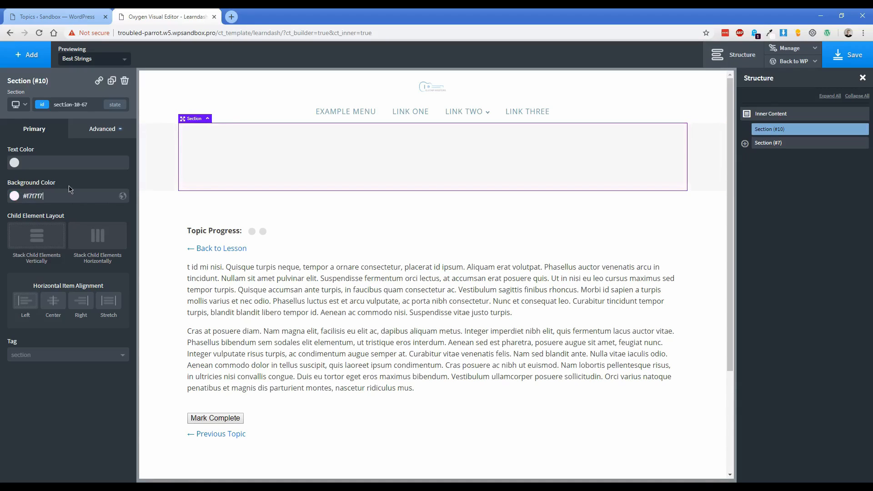
Add a heading bound to the Post > Title dynamic data so it reads Best Strings.
left_click(26, 54)
left_click(37, 195)
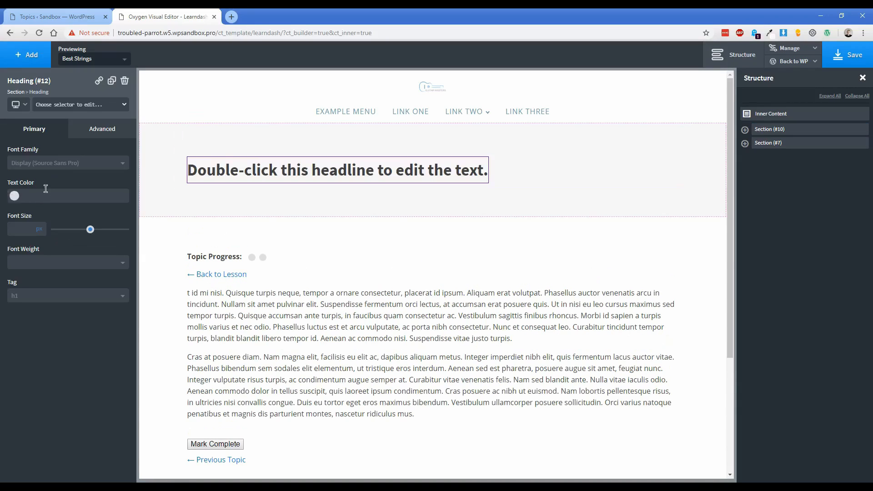
double_click(277, 170)
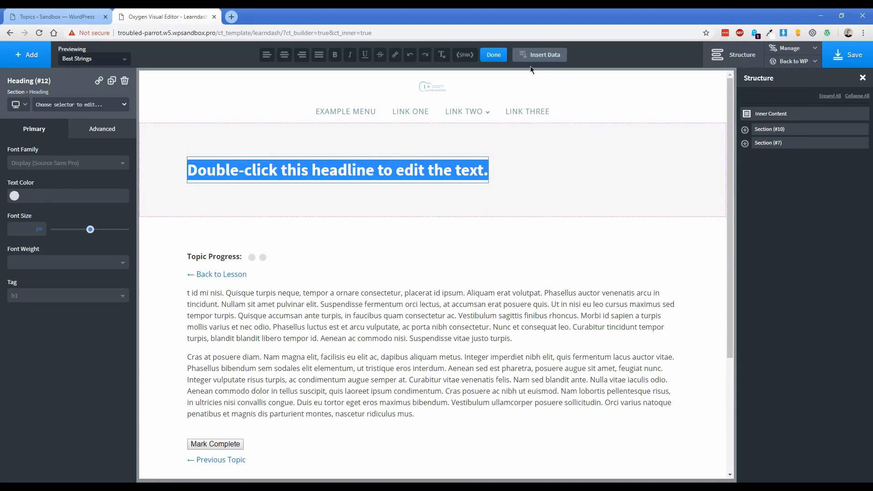
left_click(541, 54)
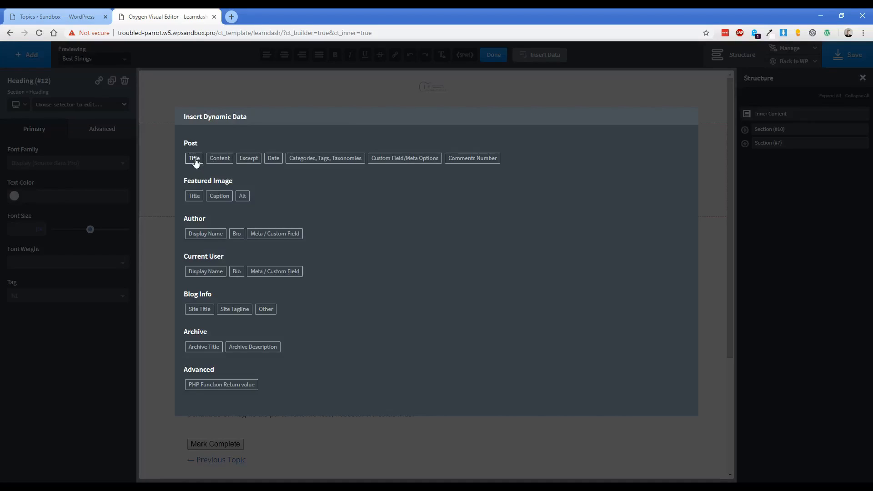
left_click(195, 159)
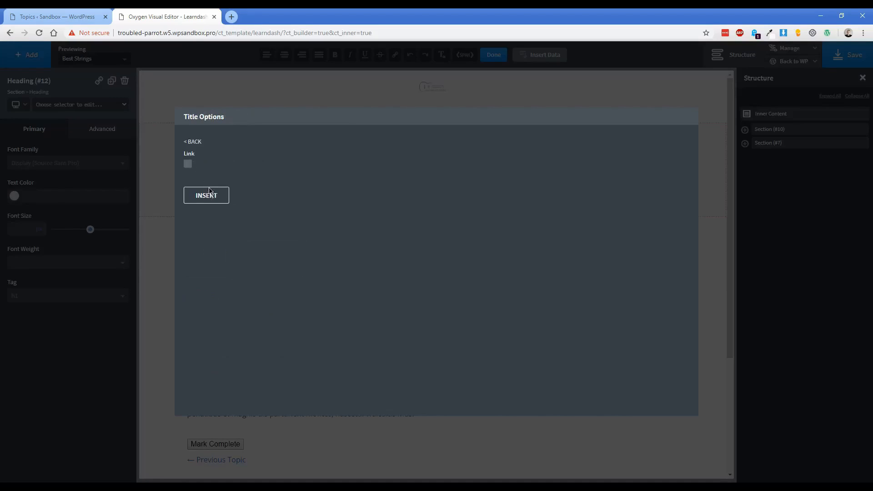
left_click(207, 196)
left_click(165, 259)
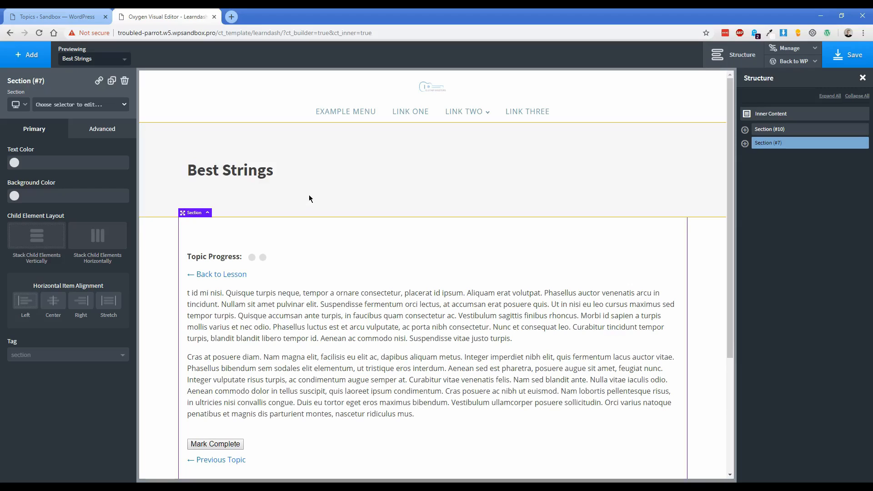
Save the Learndash template and return to the WordPress admin.
left_click(842, 63)
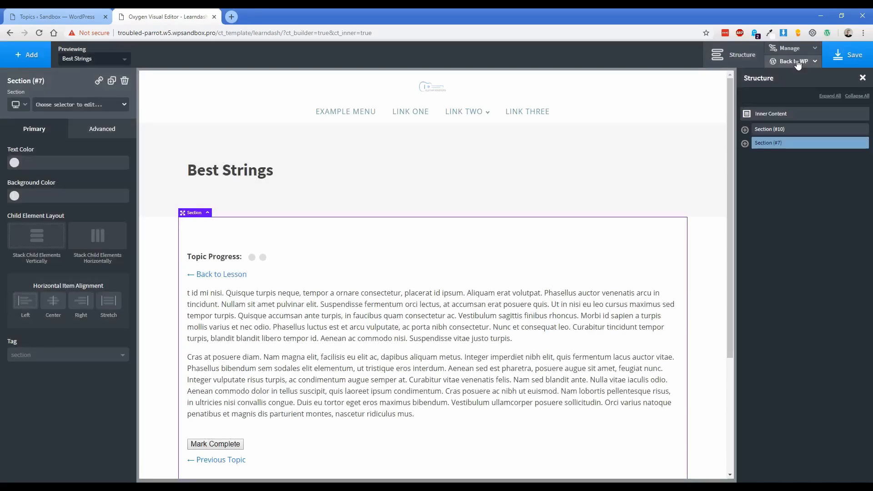
mouse_move(796, 62)
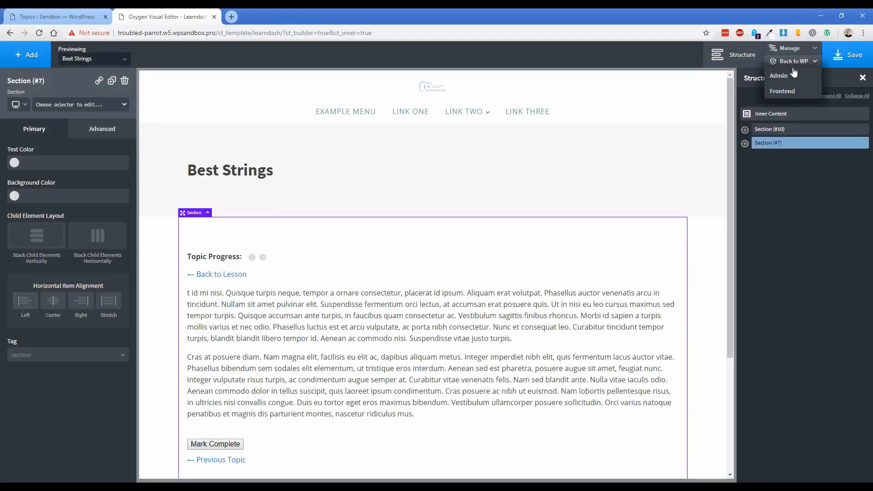
left_click(779, 75)
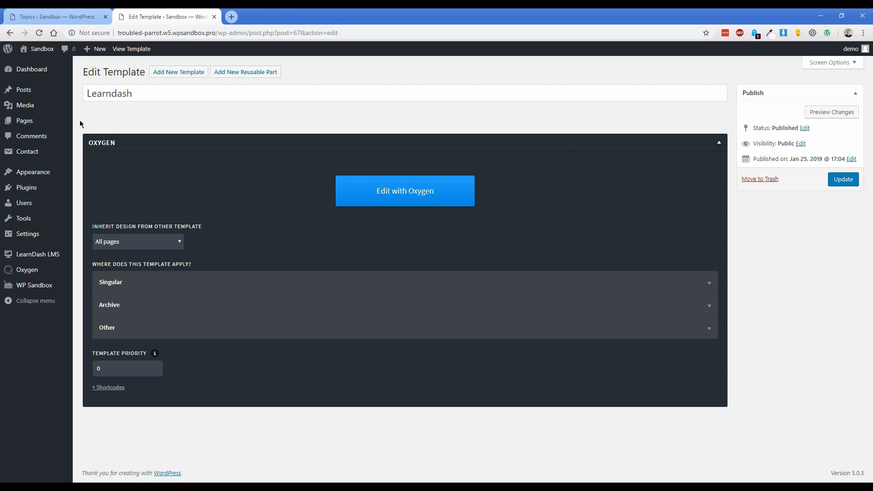
Create a new page titled Home and publish it.
mouse_move(29, 122)
left_click(92, 124)
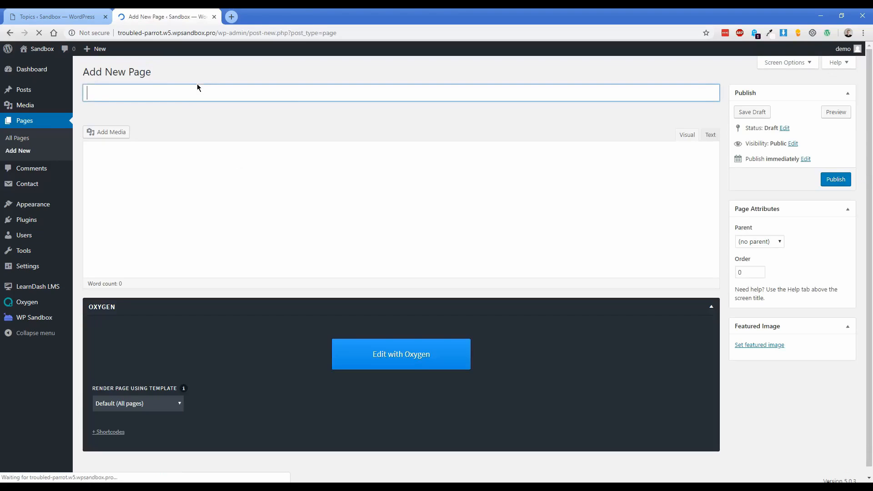
type("Home")
left_click(846, 182)
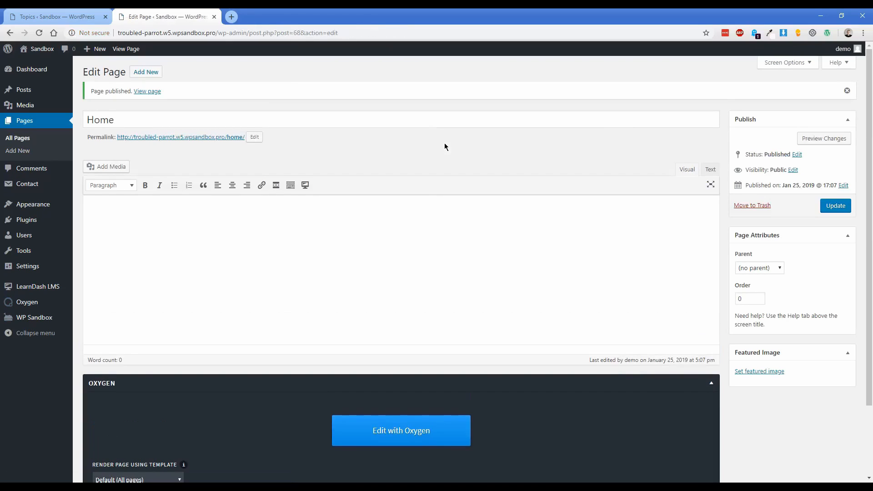
Add a section to the Home page with the electric guitar photo as its background image.
left_click(390, 430)
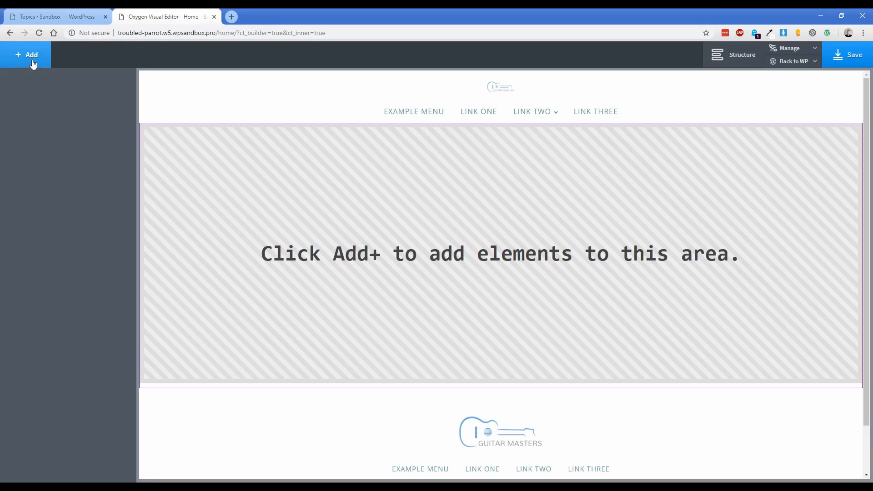
left_click(33, 64)
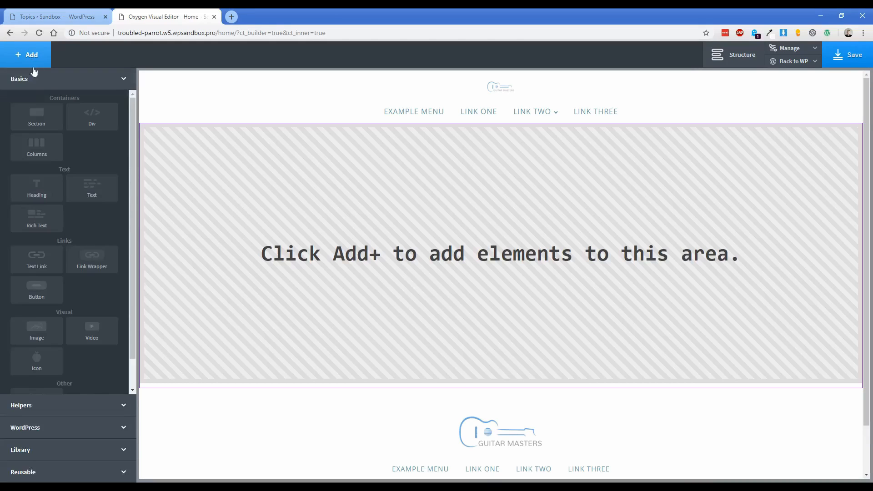
left_click(35, 115)
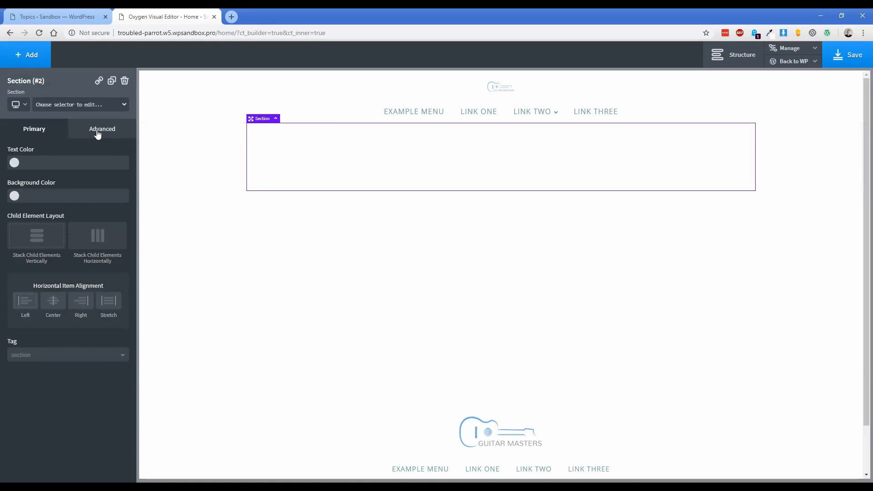
left_click(99, 133)
left_click(82, 157)
left_click(83, 212)
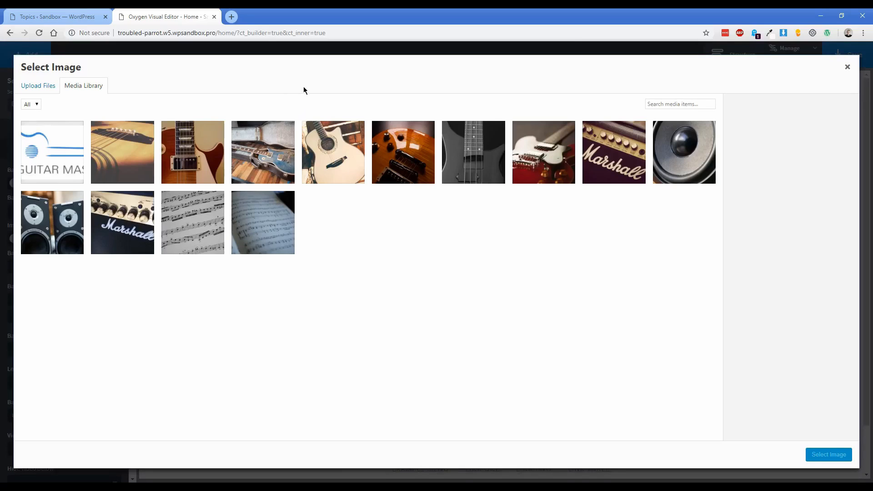
left_click(191, 169)
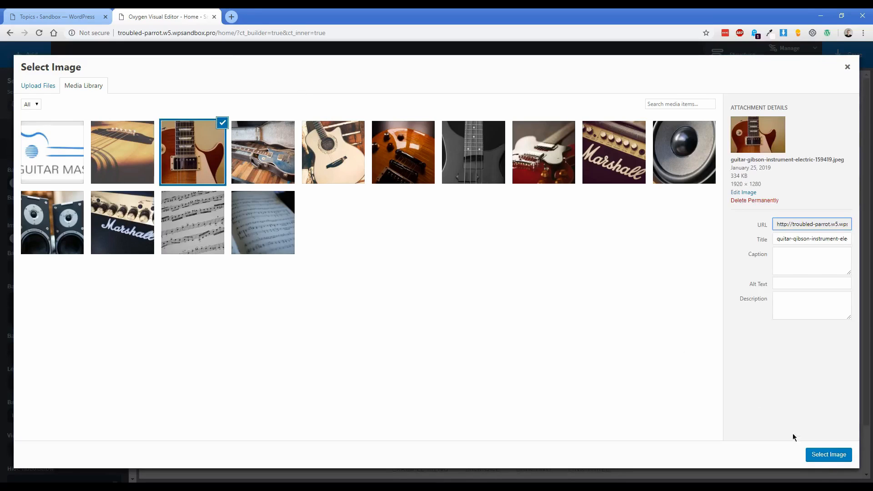
left_click(830, 460)
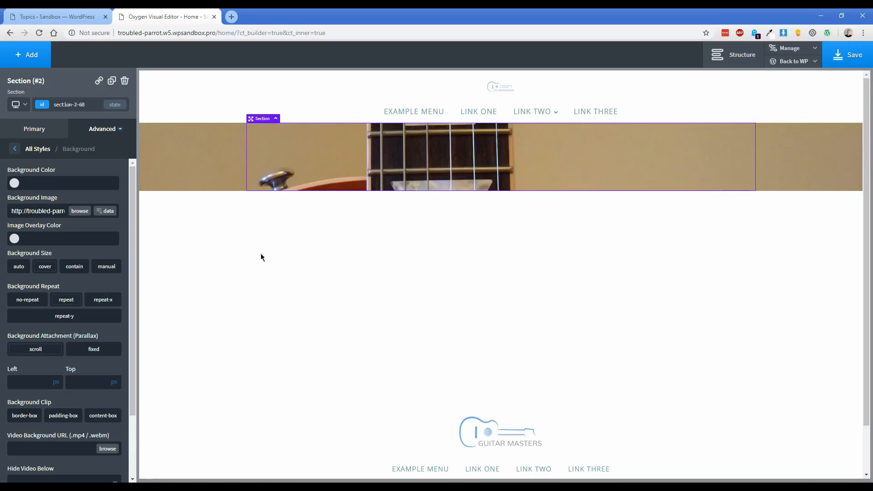
Give the background a semi-transparent dark grey image overlay, about 60% opacity.
left_click(14, 239)
left_click(12, 298)
left_click_drag(11, 298, 12, 301)
left_click_drag(61, 326, 63, 329)
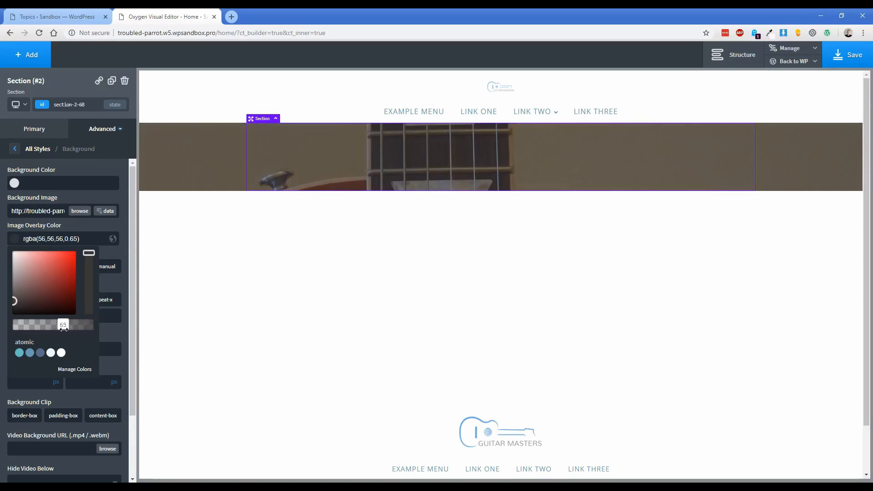
Add a heading reading 'Learn to Play Guitar Like a Pro' to the guitar section.
left_click(34, 57)
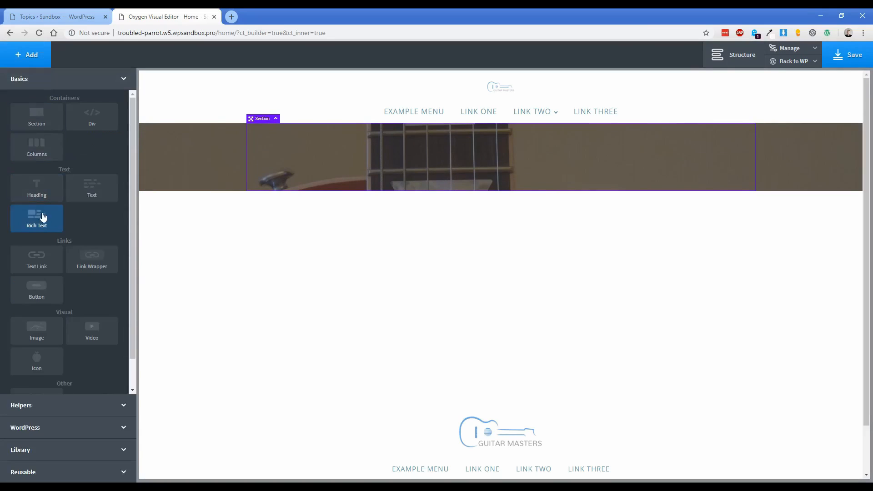
left_click(36, 187)
double_click(418, 170)
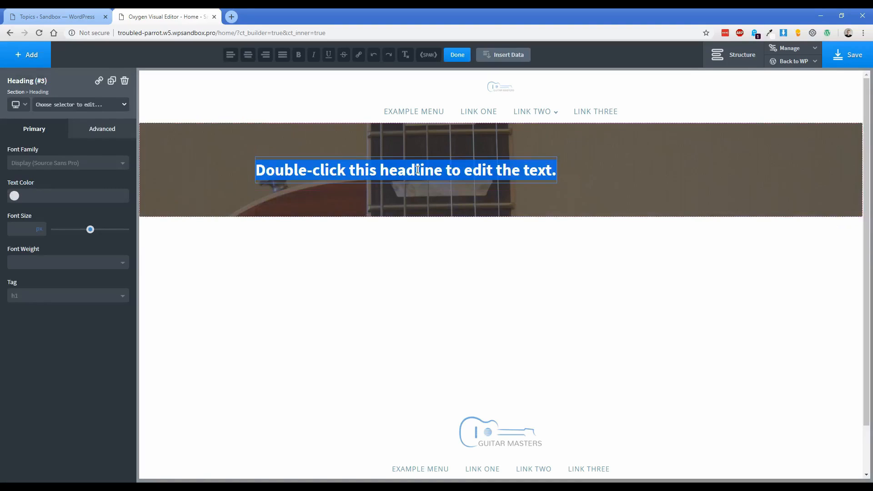
type("Learn to Play Guitar Like a Pro")
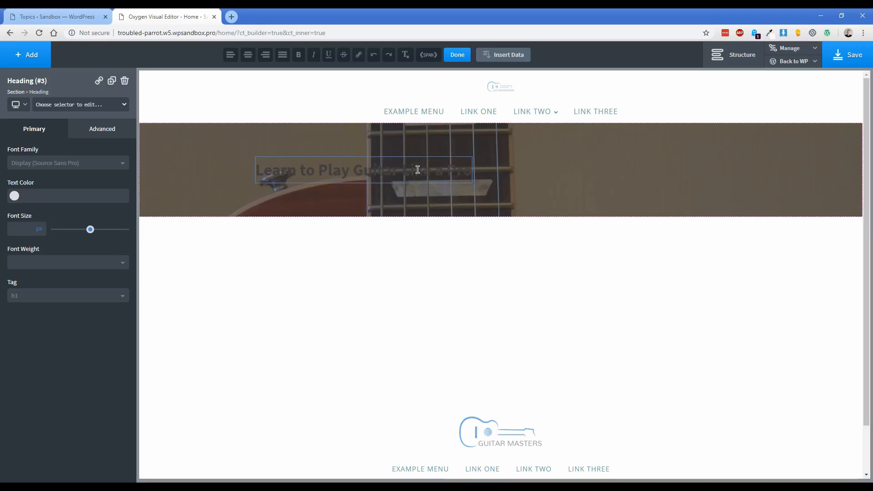
left_click(213, 180)
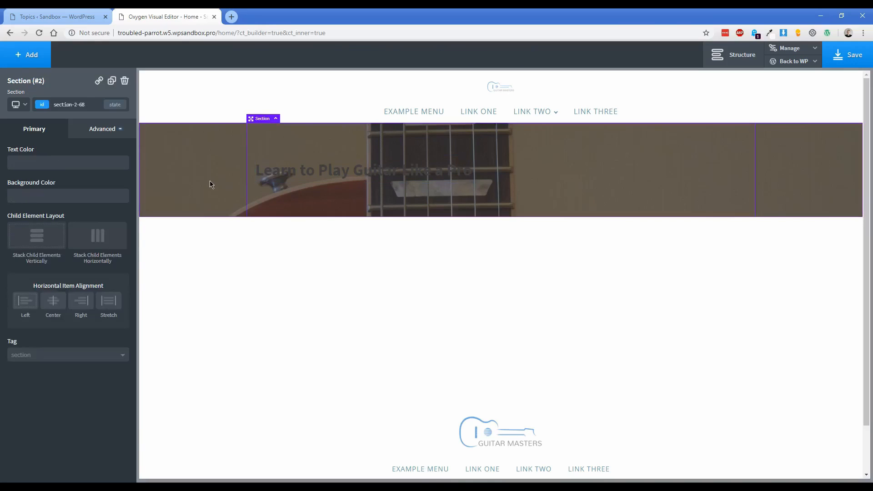
Set the section's text colour to white (#ffffff) and enlarge the heading to 55 px.
left_click(110, 132)
left_click(77, 226)
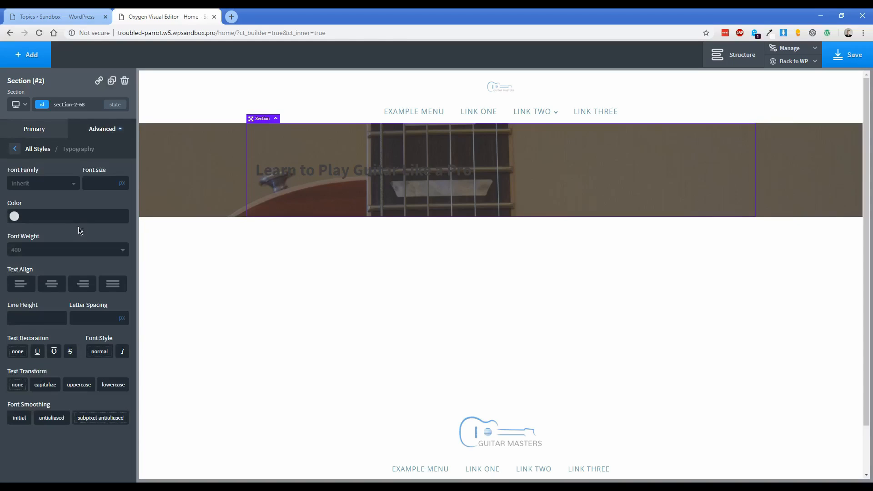
left_click(17, 221)
left_click_drag(28, 252, 3, 208)
left_click(43, 202)
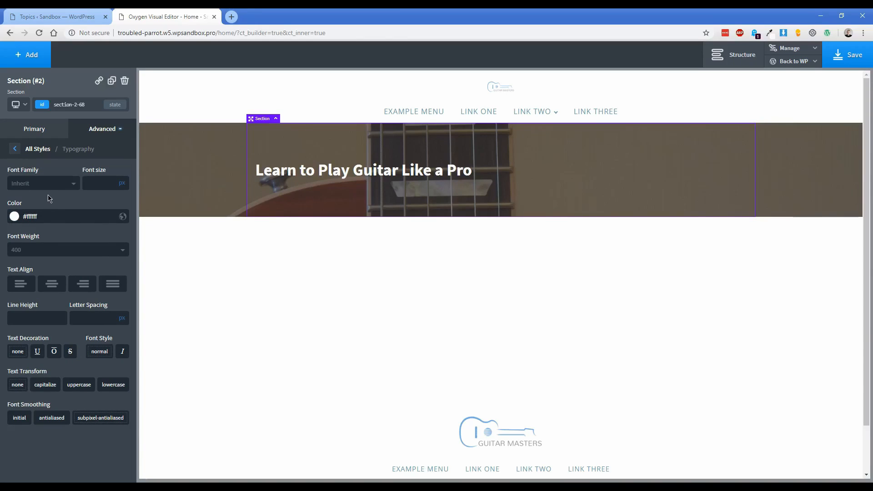
left_click(297, 173)
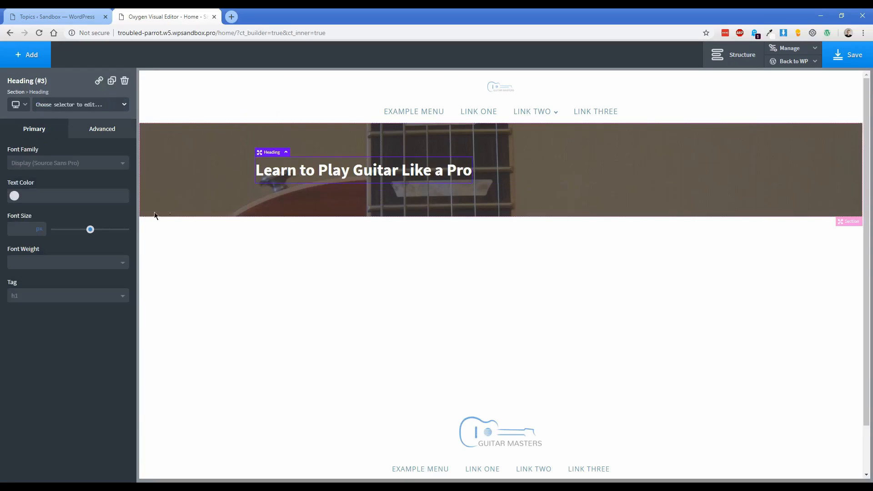
left_click_drag(90, 230, 94, 232)
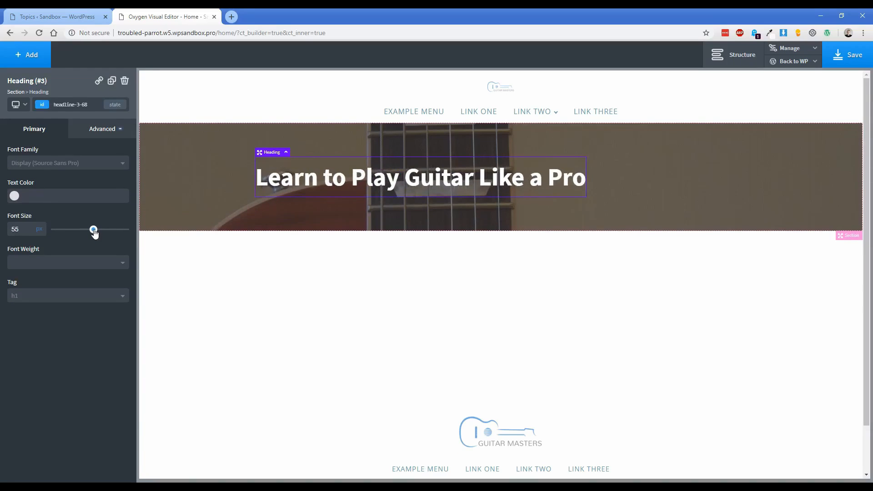
Add a text block with the pasted sentences under the heading, sized 28 px.
left_click(31, 55)
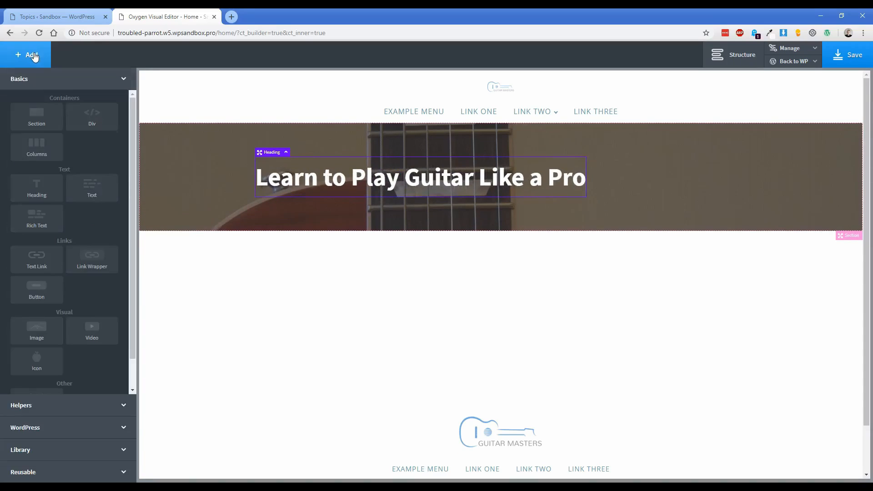
left_click(98, 187)
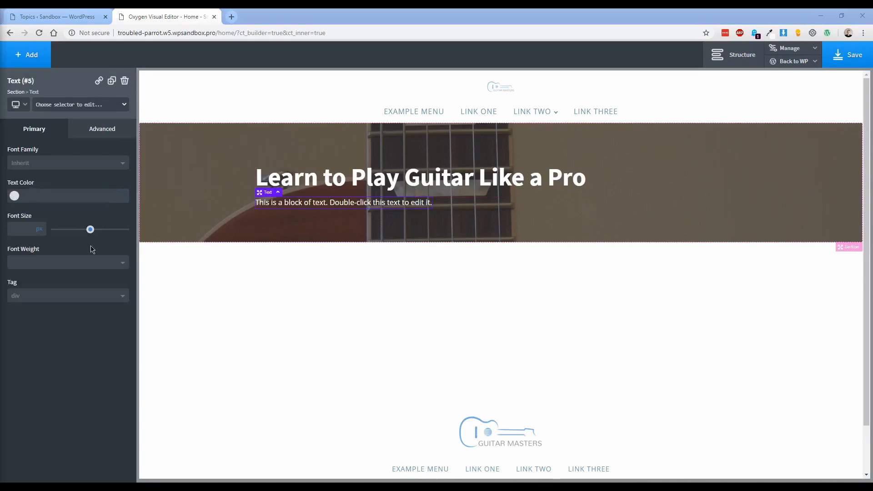
double_click(323, 204)
key("ctrl+a")
type("Supported neglected met she therefore unwilling discovery remainder. Way sentiments two indulgence.")
left_click(272, 224)
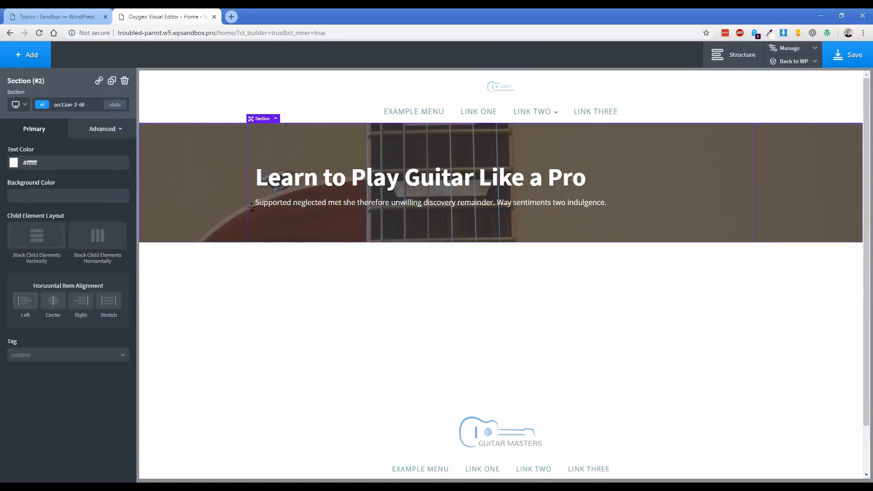
left_click(276, 205)
left_click_drag(96, 229, 75, 229)
double_click(27, 229)
type("28")
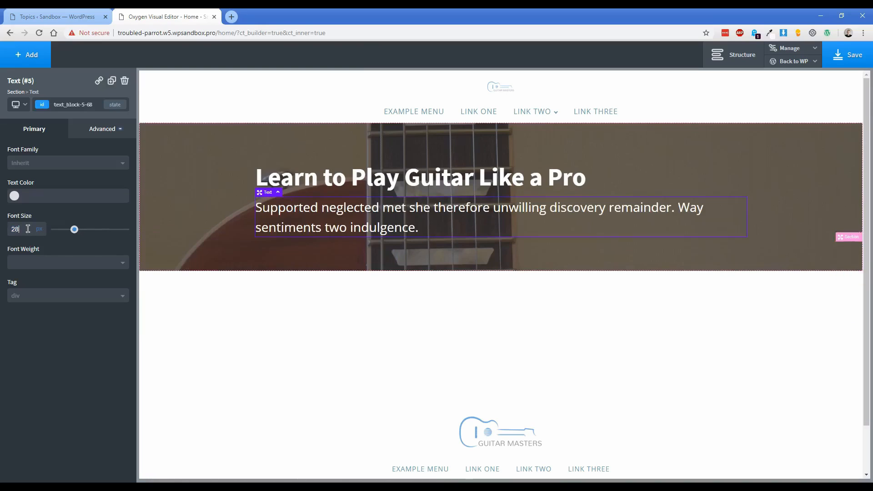
Centre the heading and paragraph in the hero section and adjust the section's height.
left_click(195, 191)
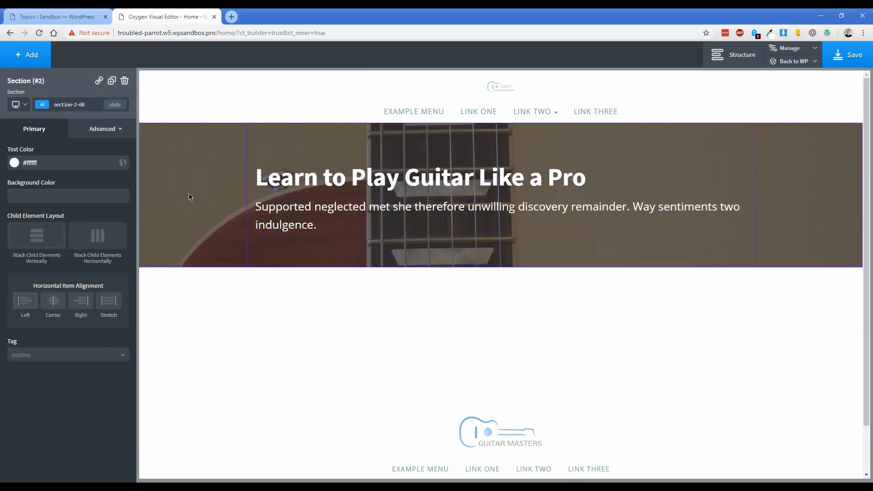
left_click(57, 309)
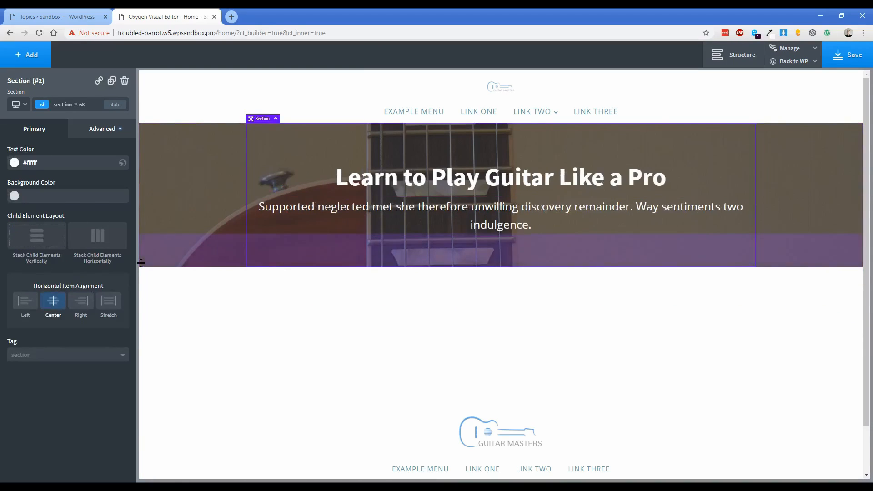
left_click(110, 132)
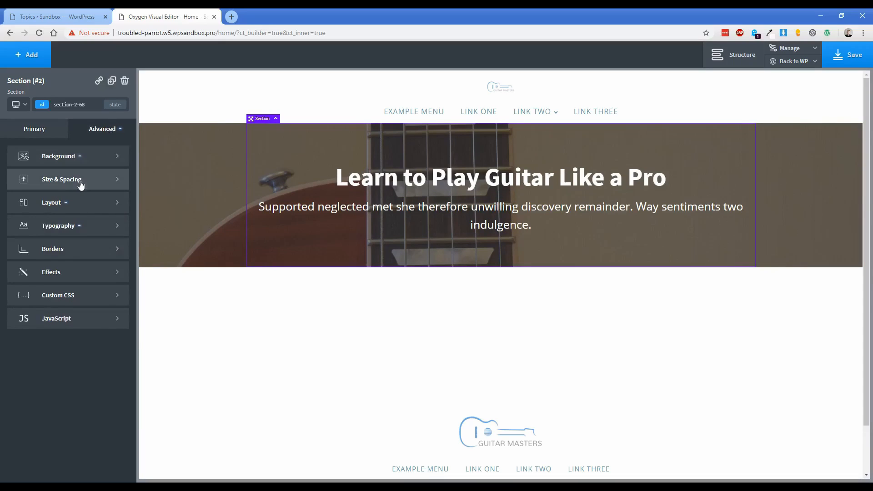
left_click(81, 184)
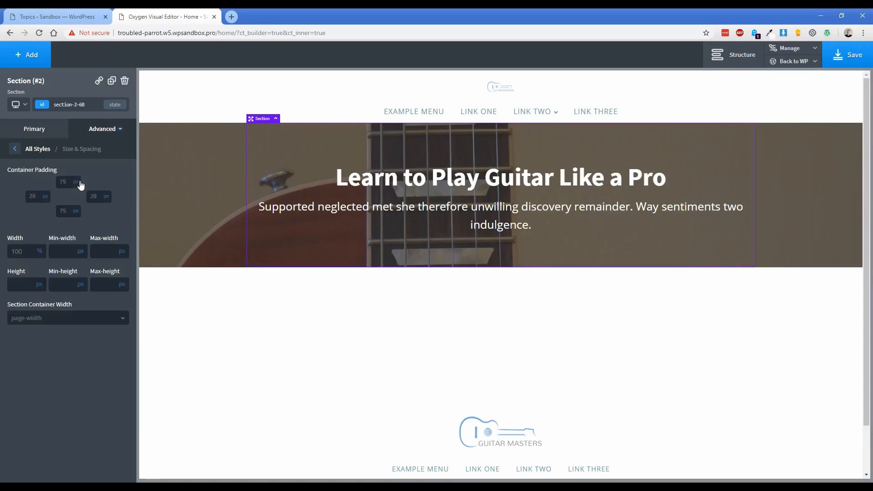
left_click(18, 285)
type("350")
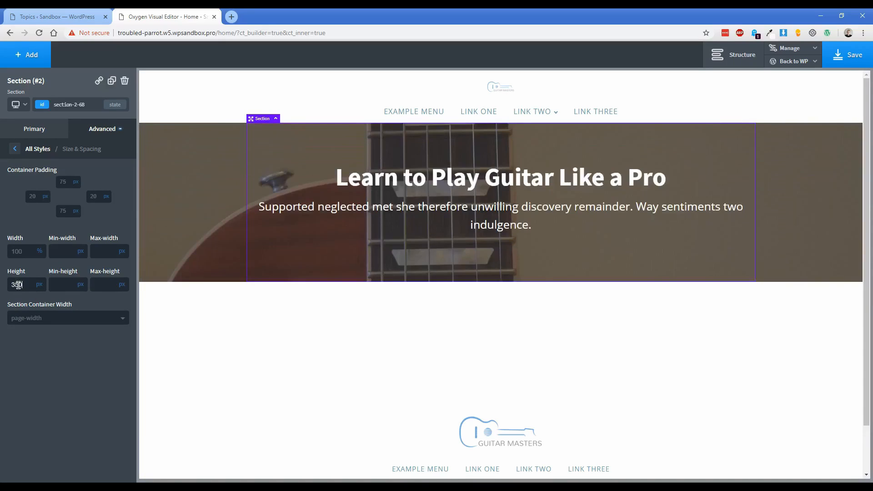
type("400")
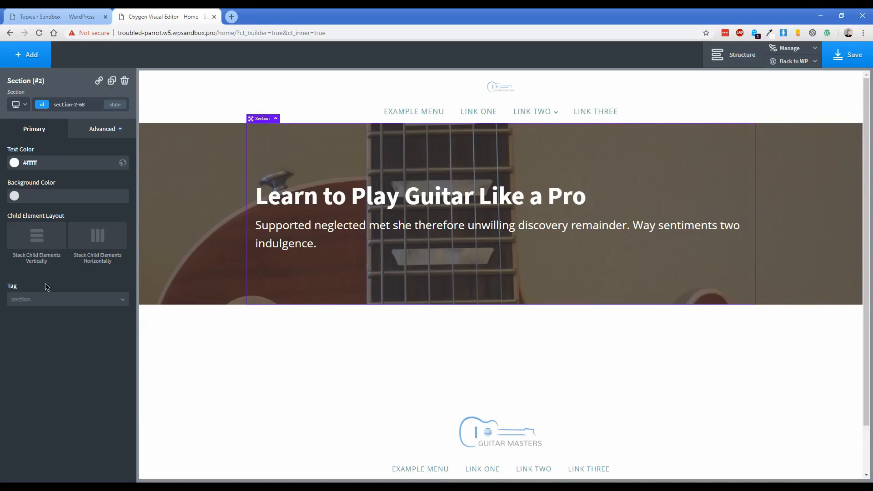
Stack and centre the hero contents, and position its background at 50% left, 50% top.
left_click(49, 244)
left_click(54, 302)
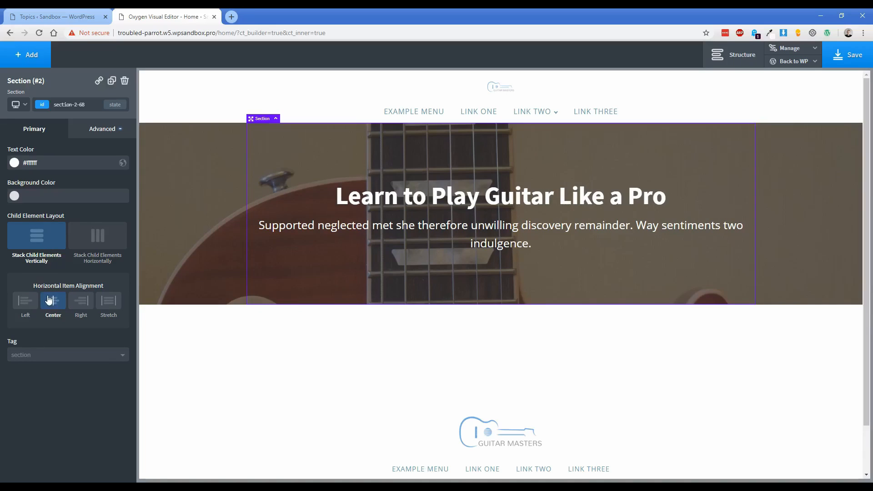
left_click(105, 131)
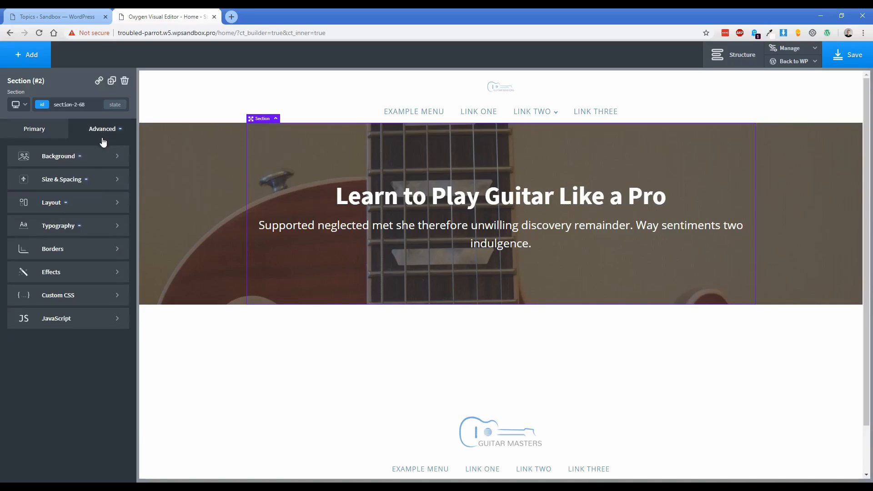
left_click(87, 159)
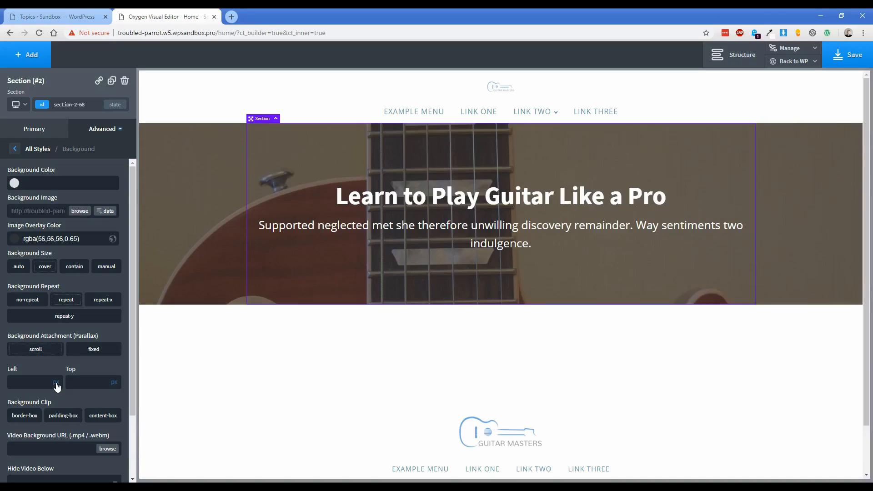
left_click(58, 374)
left_click(116, 374)
type("5050")
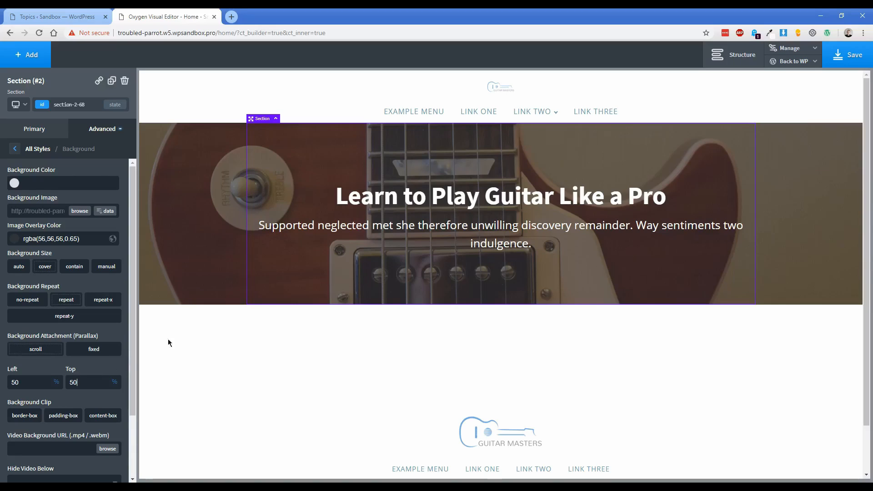
left_click(35, 65)
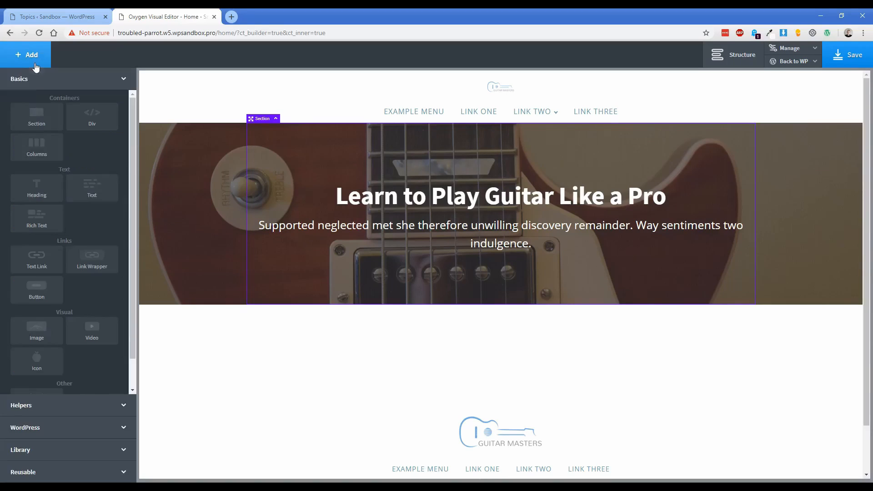
Insert the atomic design set's All The Way Up page layout from the design library.
left_click(79, 451)
left_click(65, 175)
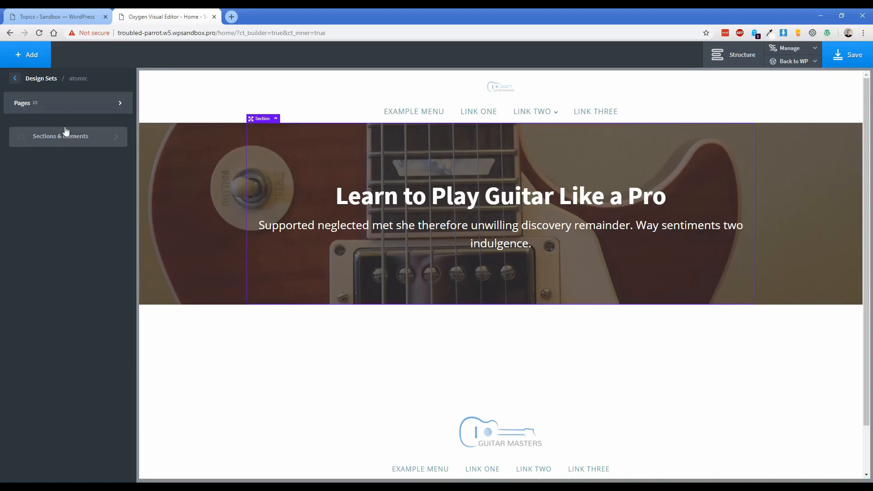
left_click(60, 103)
scroll(190, 279, "down", 5)
scroll(190, 279, "down", 15)
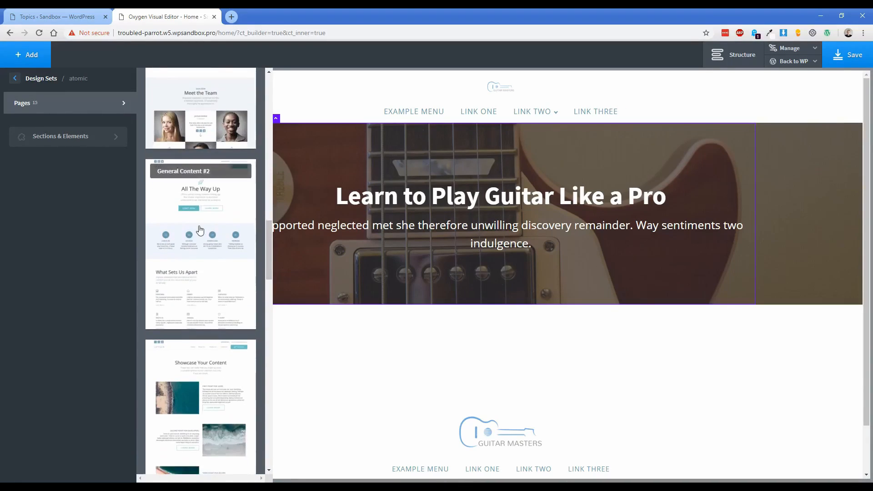
left_click(198, 233)
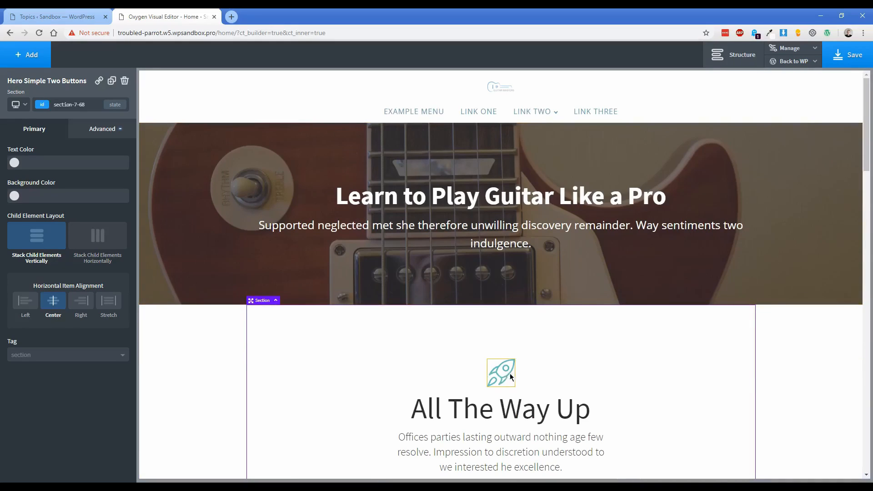
Copy the royal blue hex code #3185dc with the Eye Dropper browser extension.
scroll(509, 373, "down", 1)
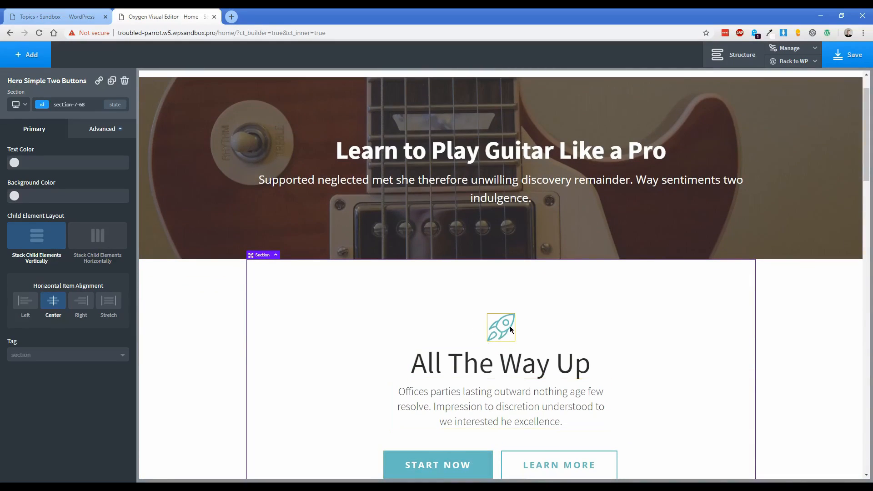
scroll(508, 92, "up", 1)
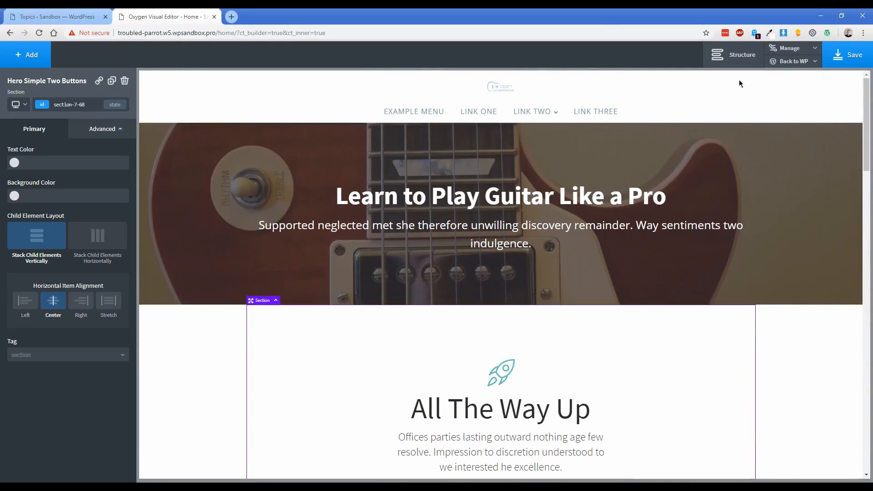
left_click(770, 32)
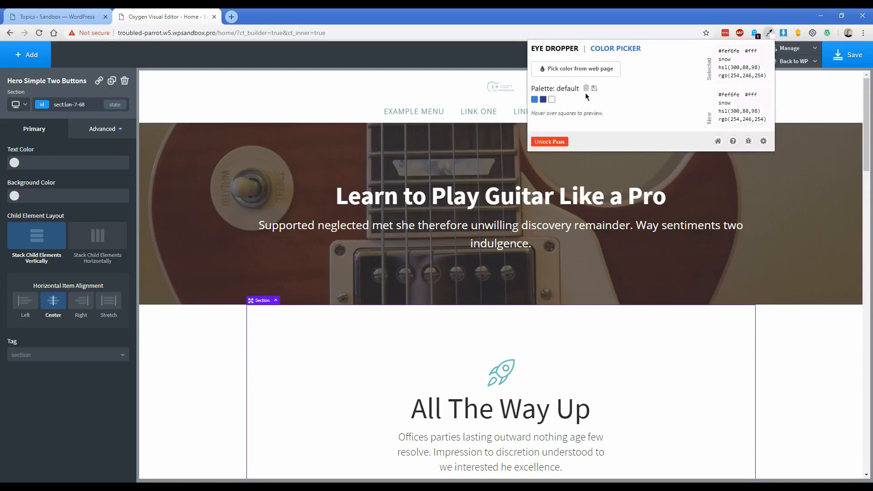
left_click(537, 100)
double_click(733, 52)
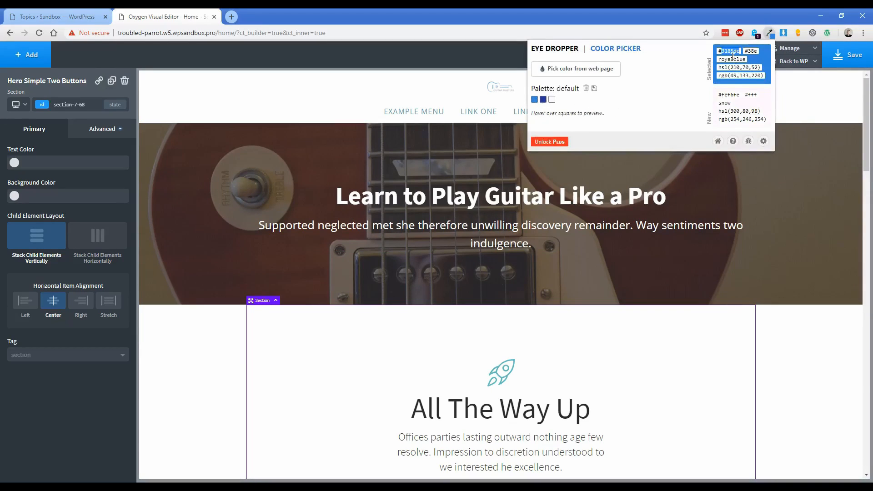
left_click(320, 377)
Colour the rocket icon #3185dc and save it as a global colour named Royal Blue.
left_click(500, 377)
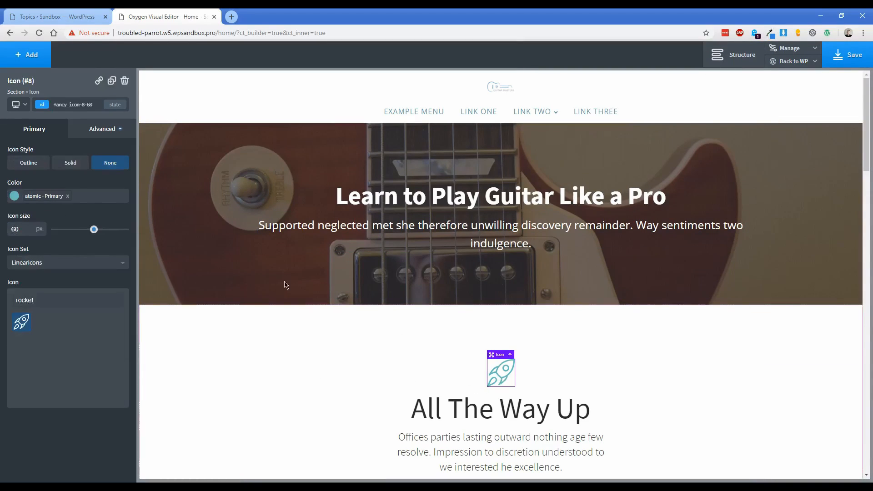
left_click(15, 197)
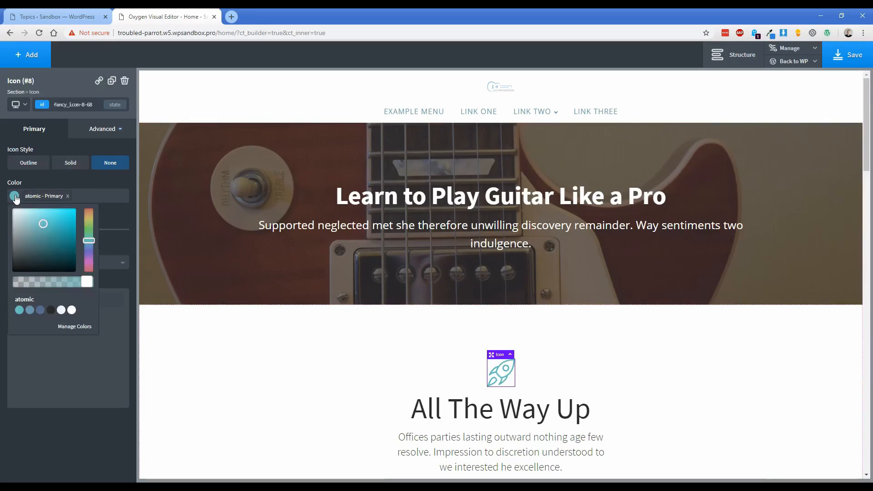
left_click(67, 196)
type("#3185dc")
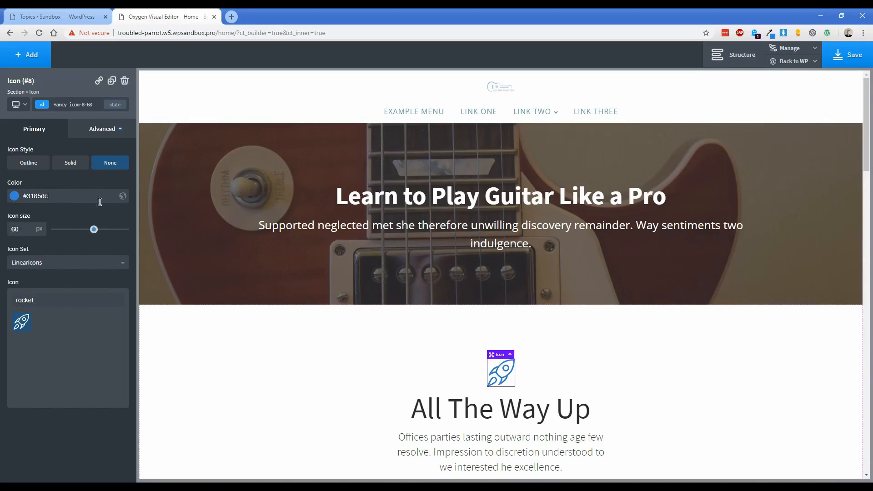
left_click(123, 197)
type("Roy")
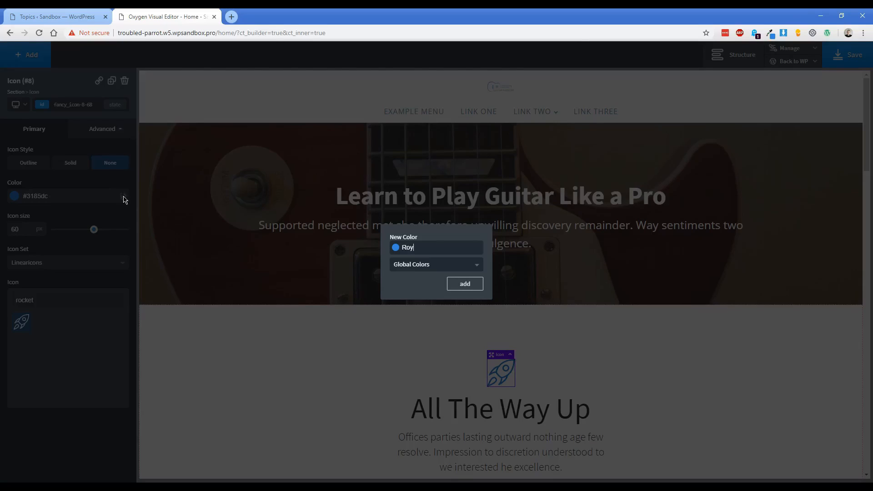
type("al Blue")
key("Return")
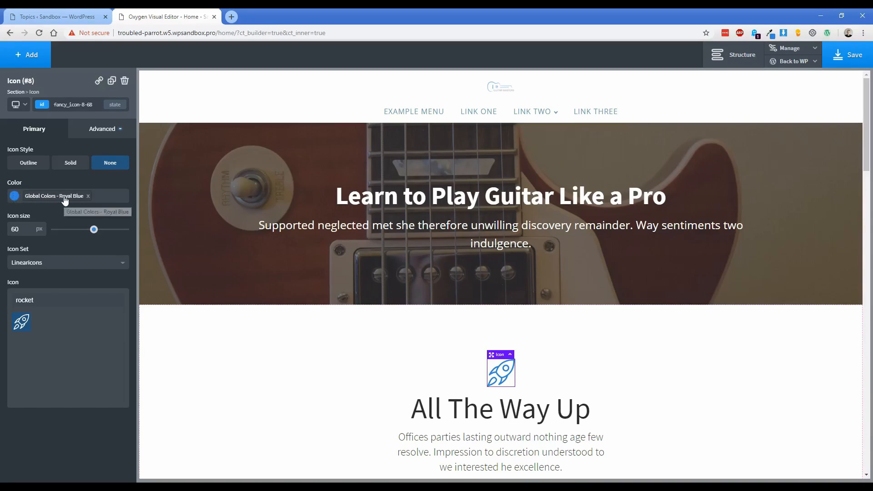
scroll(273, 332, "down", 3)
left_click(361, 394)
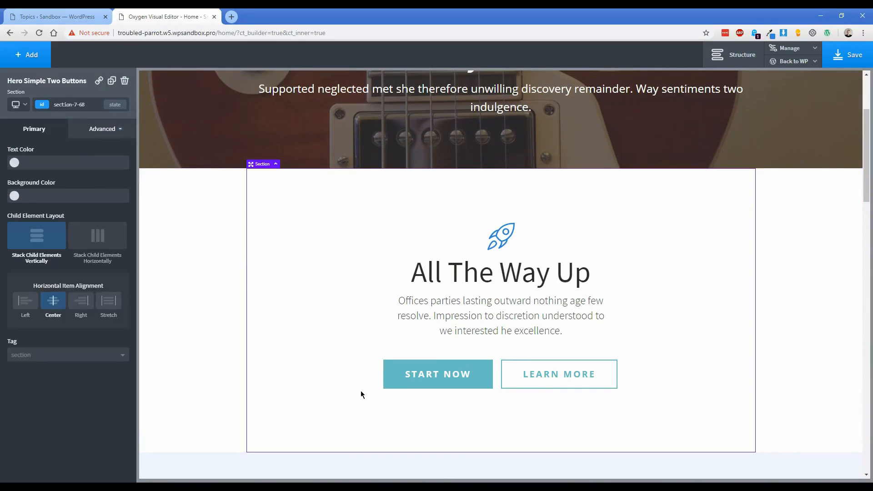
Make the atomic-primary-button class background Royal Blue on the START NOW button.
left_click(393, 389)
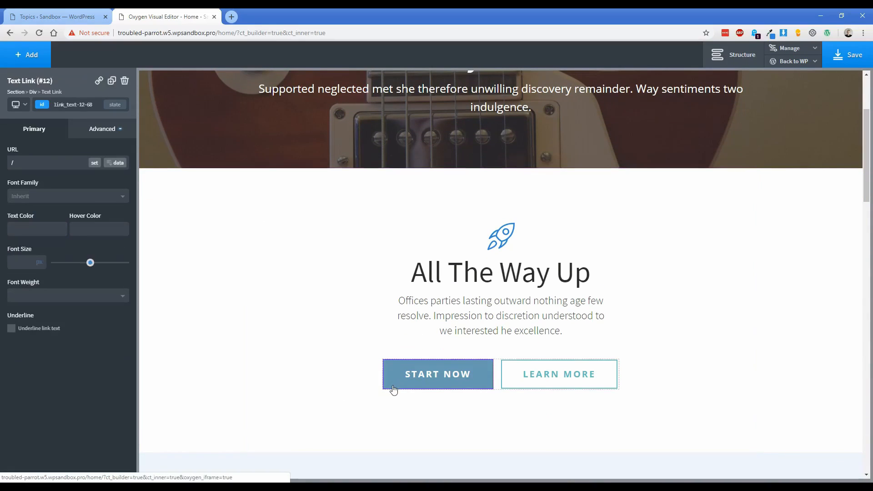
left_click(48, 109)
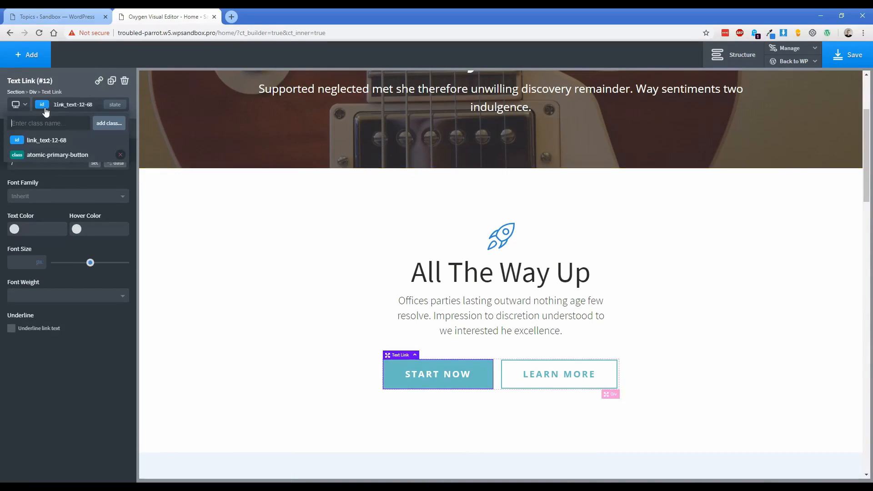
left_click(63, 156)
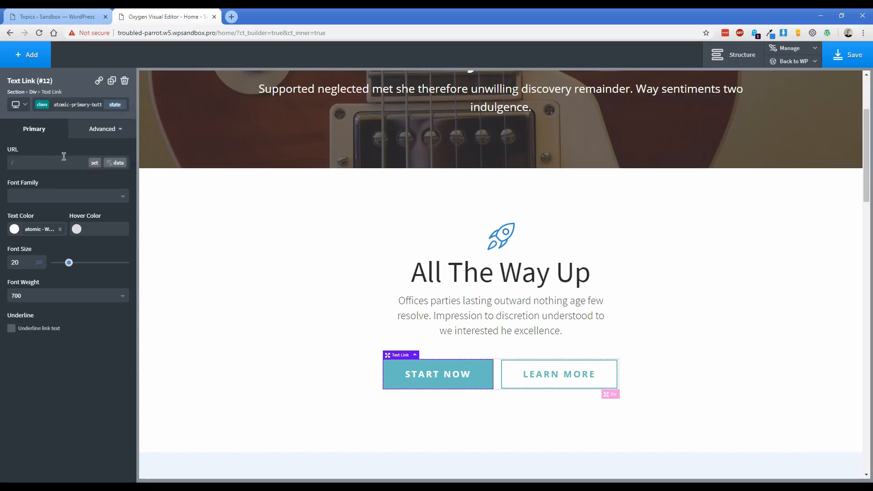
left_click(89, 129)
left_click(72, 154)
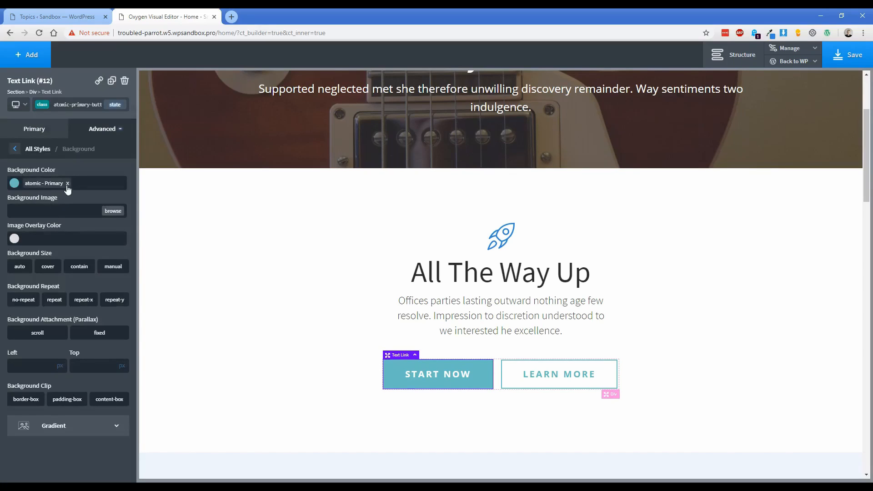
left_click(68, 183)
left_click(14, 183)
left_click(19, 297)
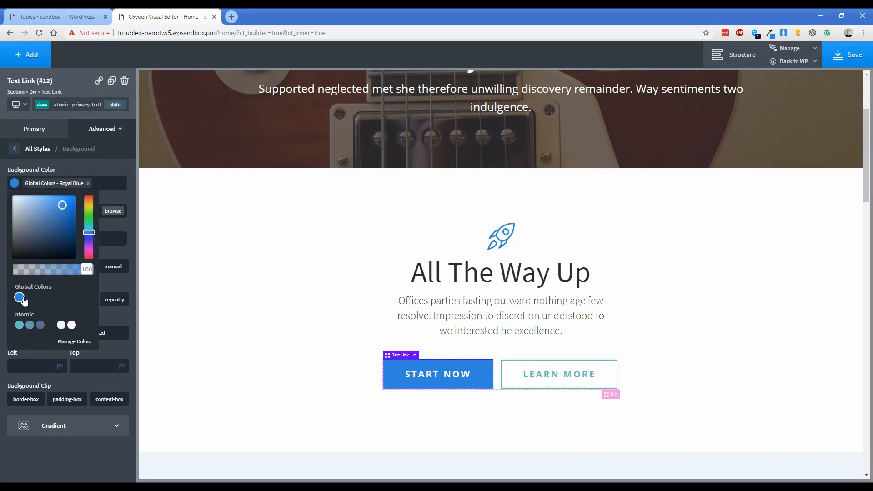
Make the atomic-outline-button class text Royal Blue on the LEARN MORE button.
left_click(507, 384)
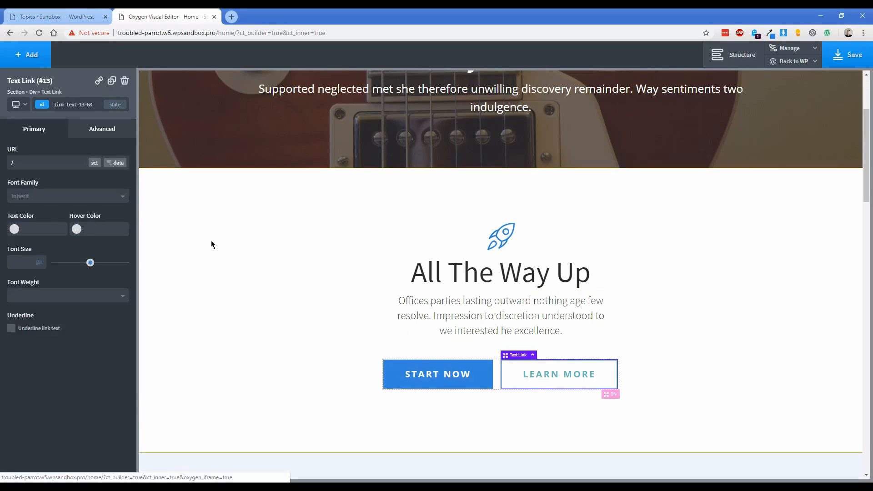
left_click(55, 104)
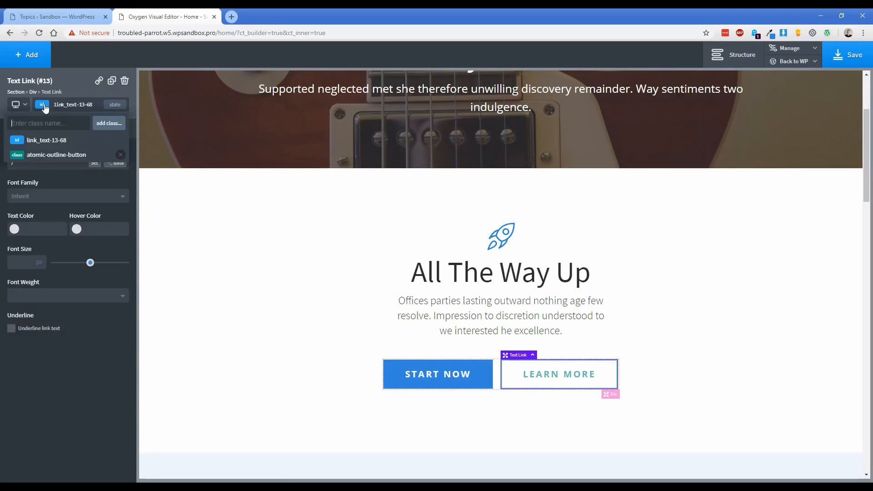
left_click(58, 154)
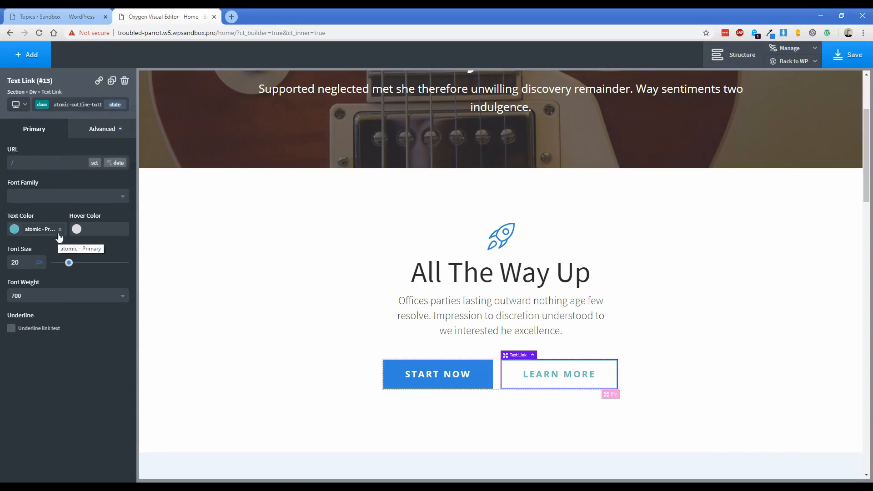
left_click(61, 233)
left_click(14, 229)
left_click(19, 343)
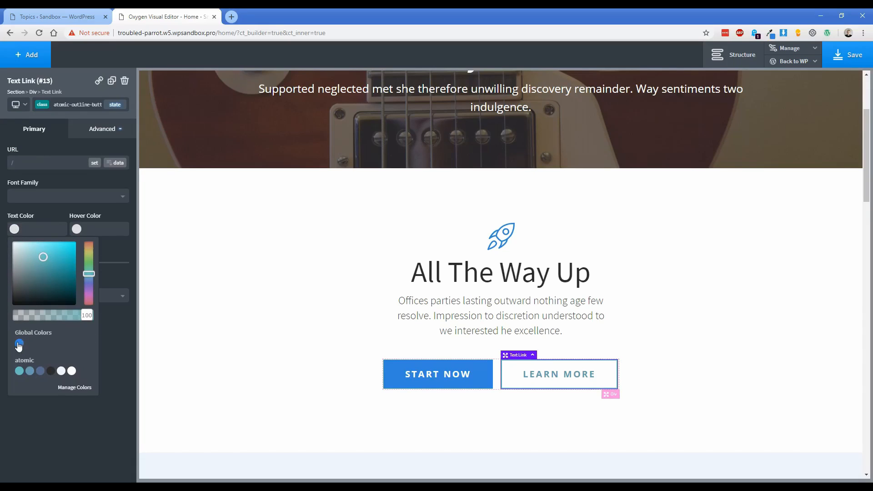
Set the LEARN MORE button's border to the blue global colour and save the Home page.
left_click(91, 131)
left_click(69, 253)
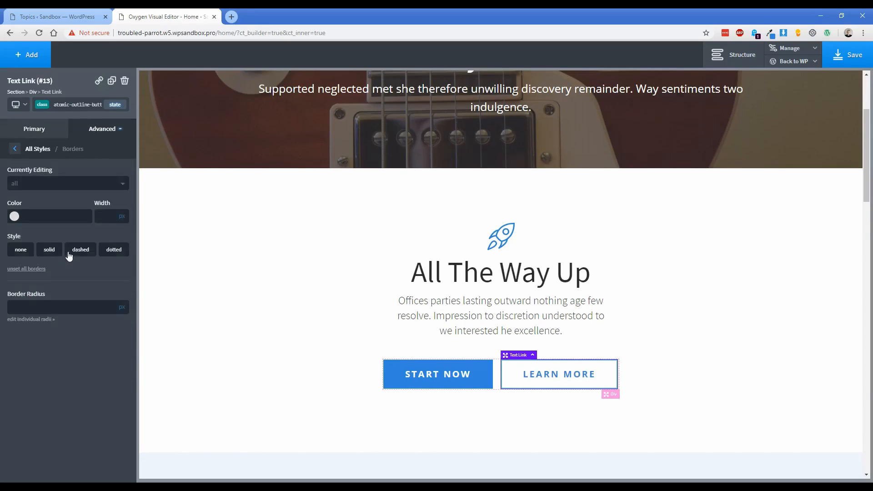
left_click(17, 217)
left_click(20, 332)
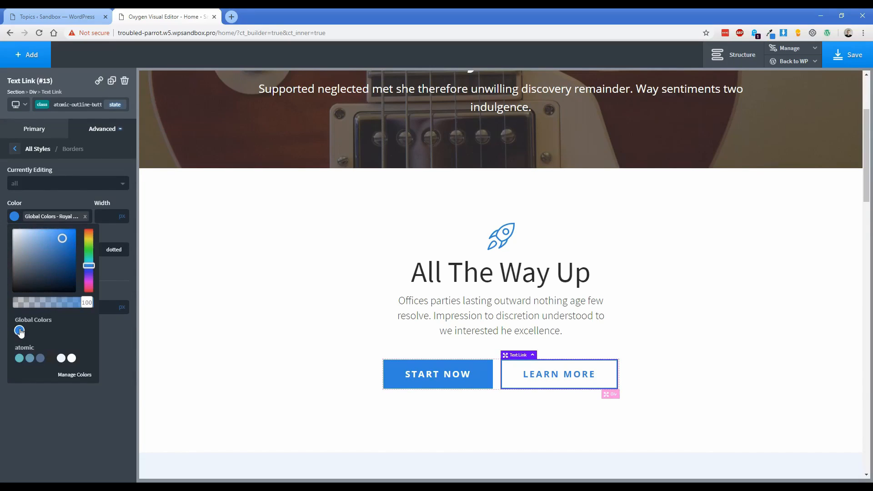
left_click(280, 265)
scroll(286, 271, "up", 3)
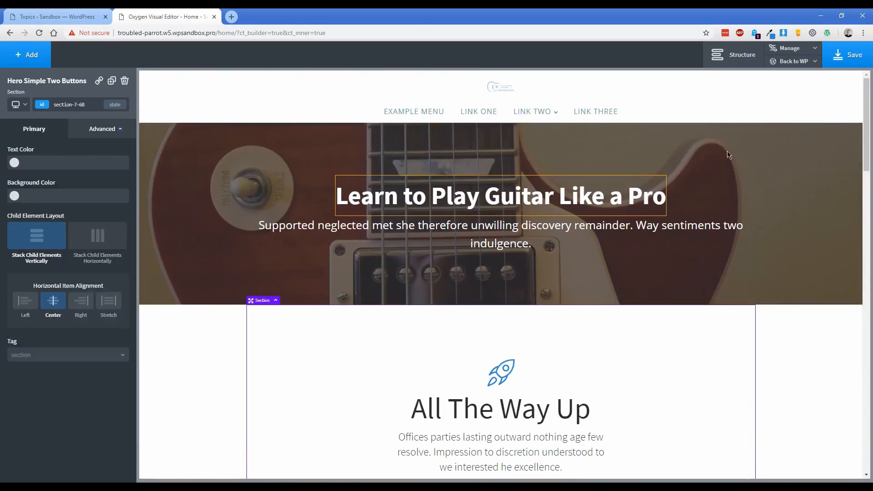
left_click(844, 57)
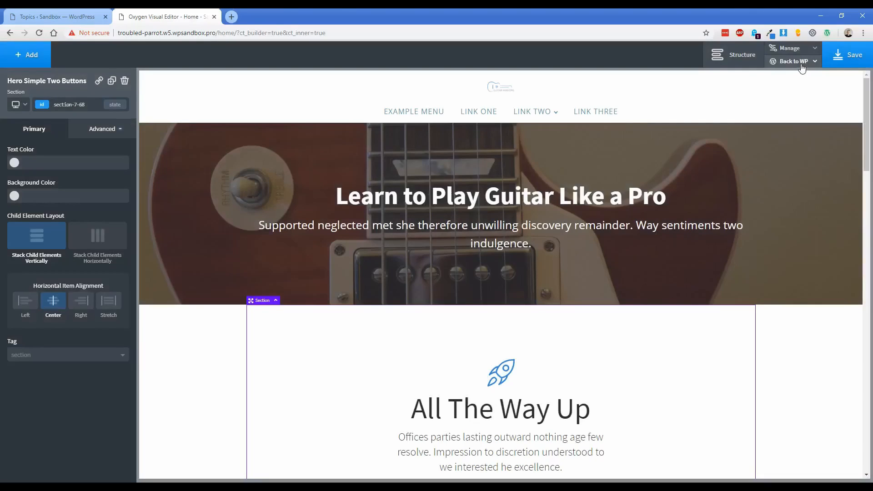
Create a new page titled Profile containing the LearnDash Profile shortcode [ld_profile].
mouse_move(792, 60)
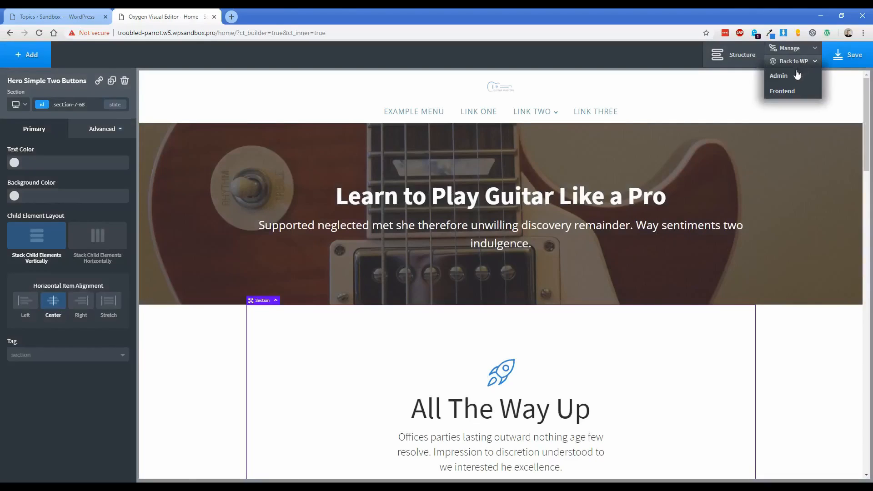
left_click(790, 80)
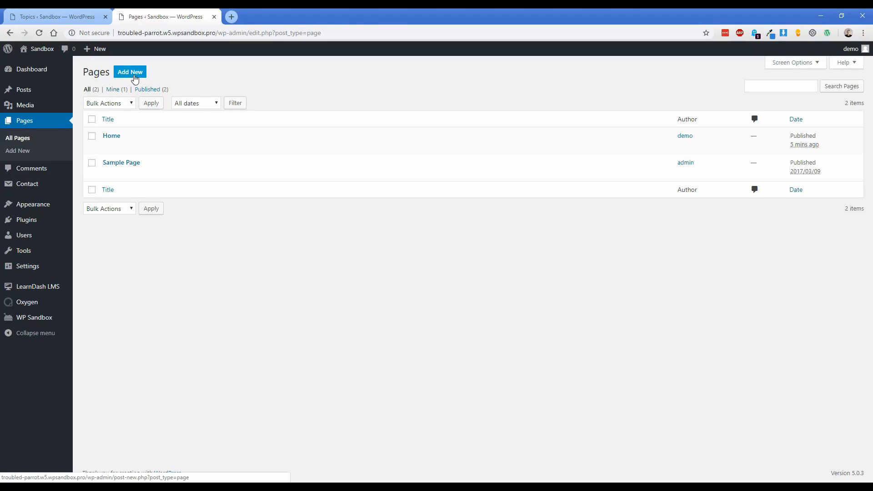
left_click(132, 73)
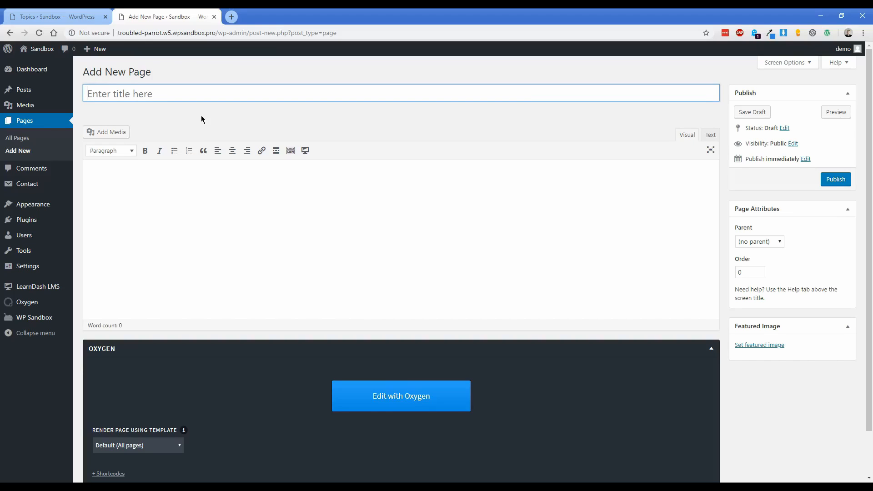
type("Profile")
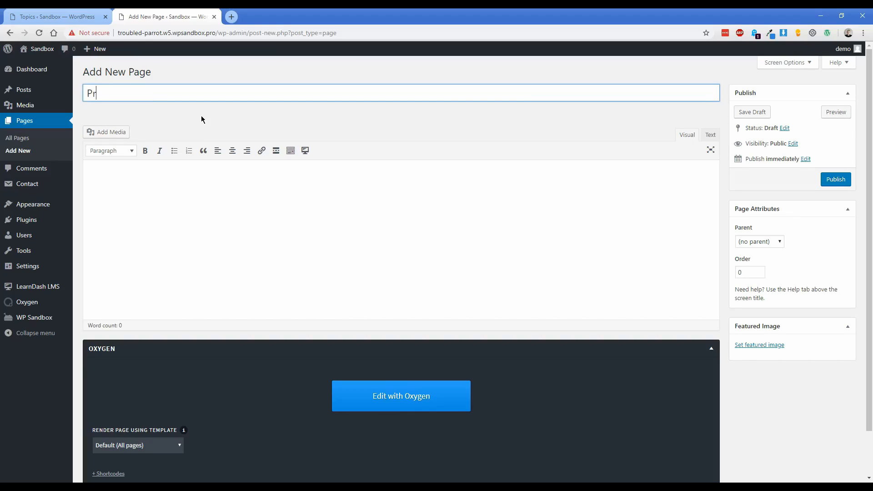
left_click(179, 196)
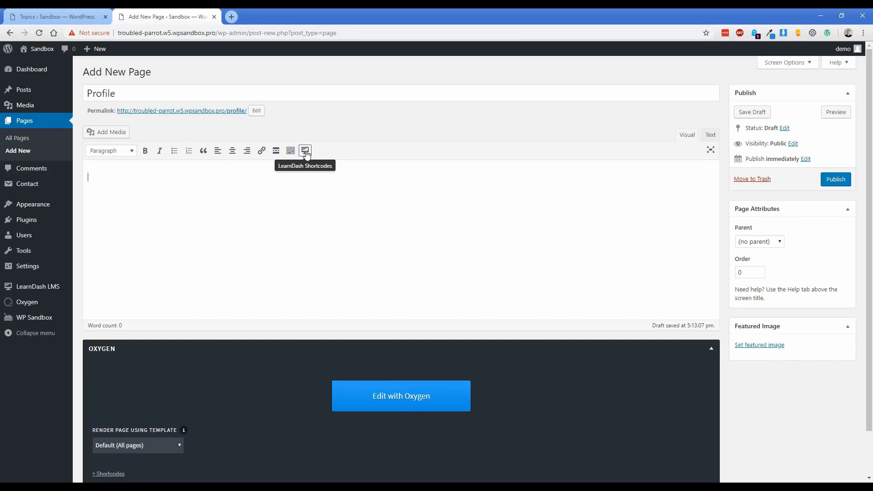
left_click(306, 154)
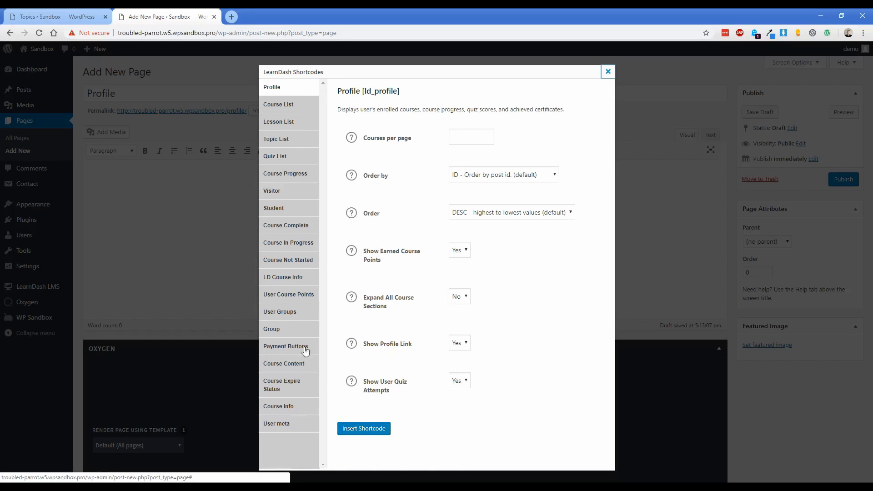
left_click(275, 91)
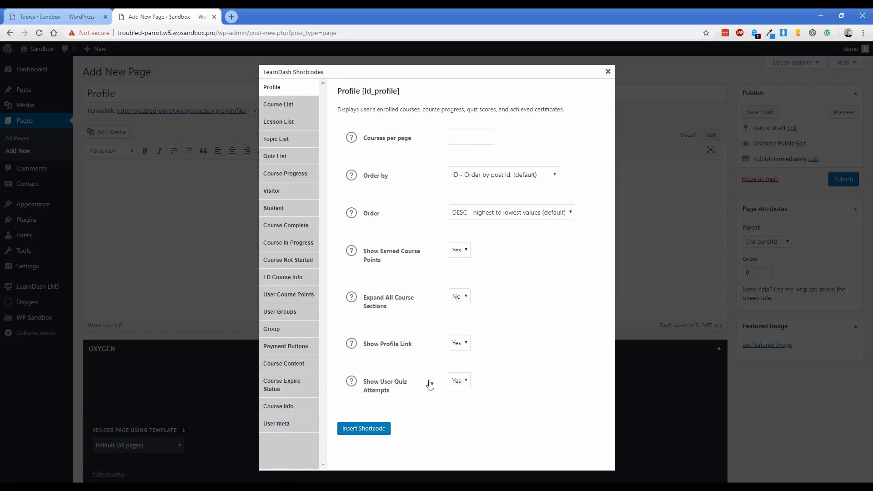
left_click(375, 429)
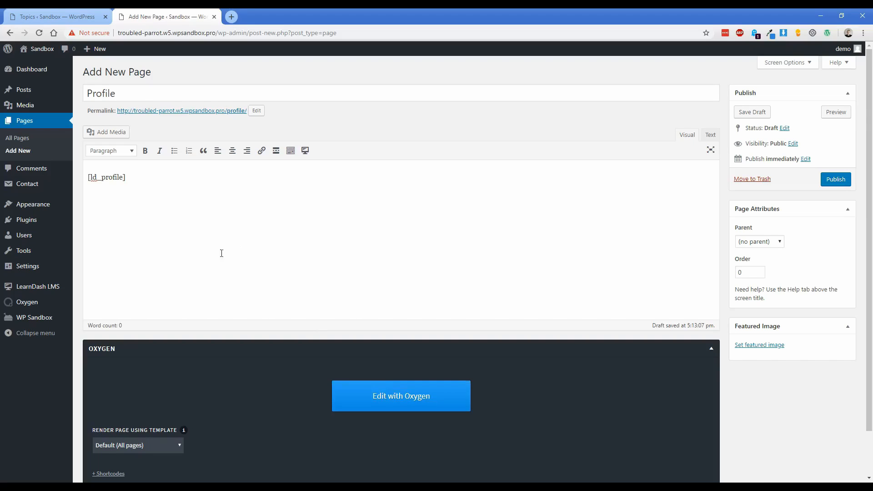
Set the Profile page's template to Learndash and publish it.
scroll(203, 266, "down", 2)
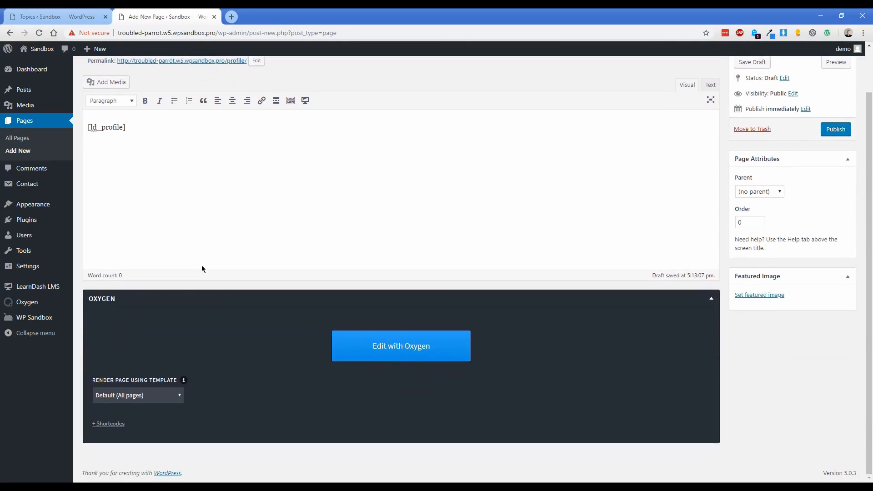
left_click(146, 399)
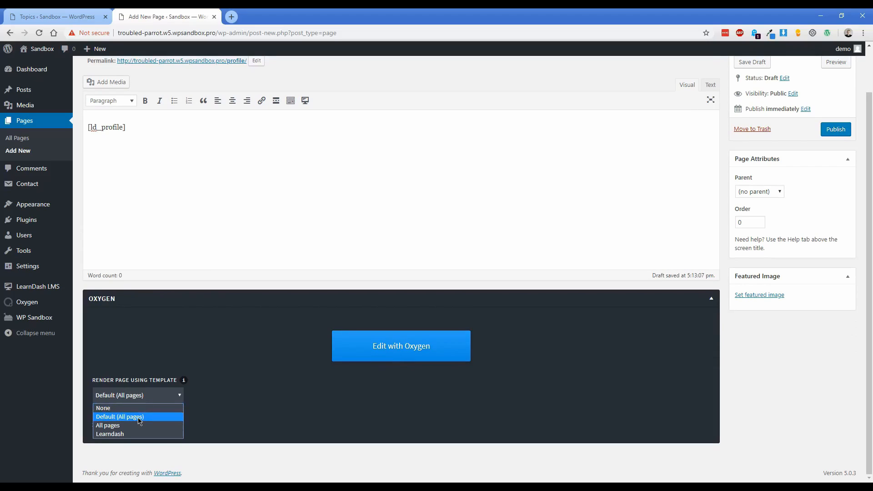
left_click(133, 434)
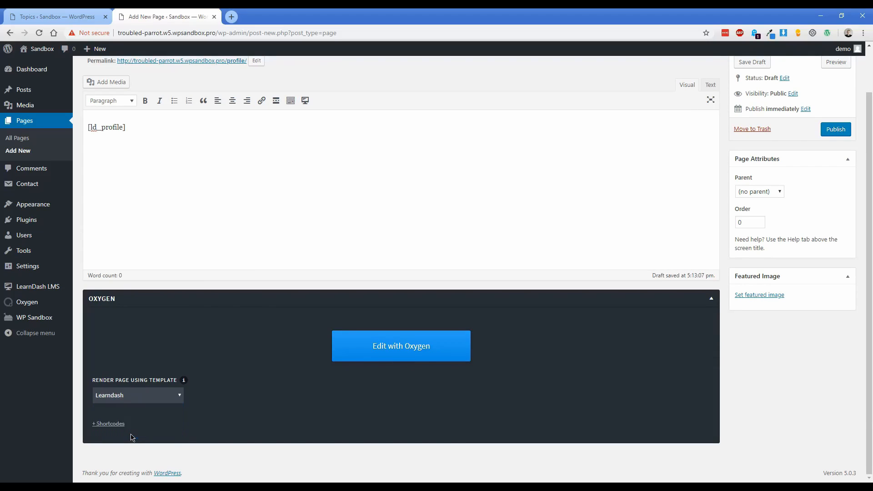
left_click(134, 401)
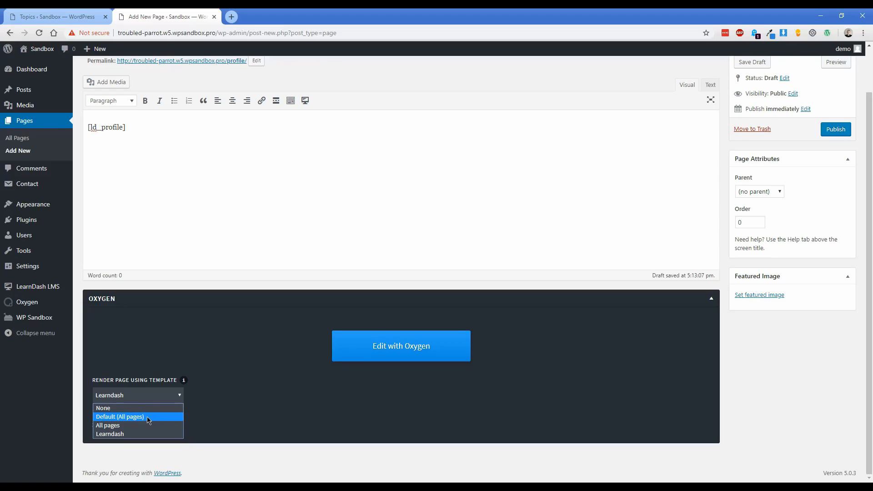
left_click(142, 434)
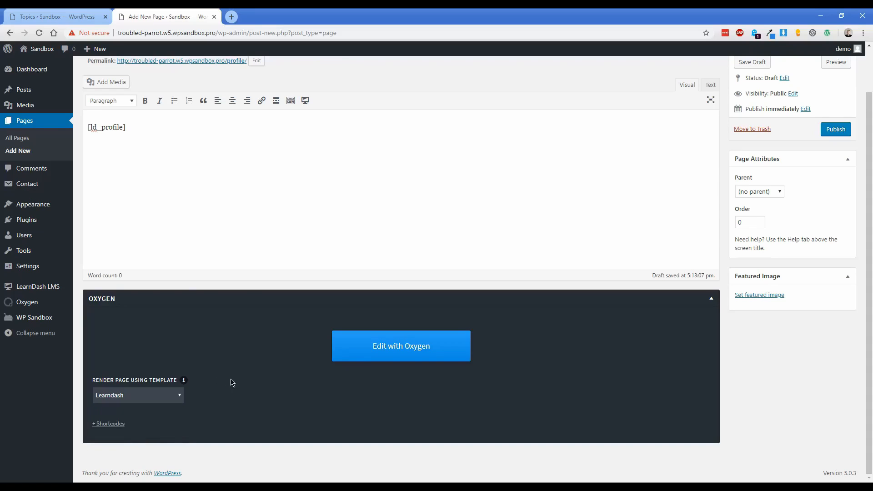
scroll(805, 187, "up", 2)
left_click(836, 180)
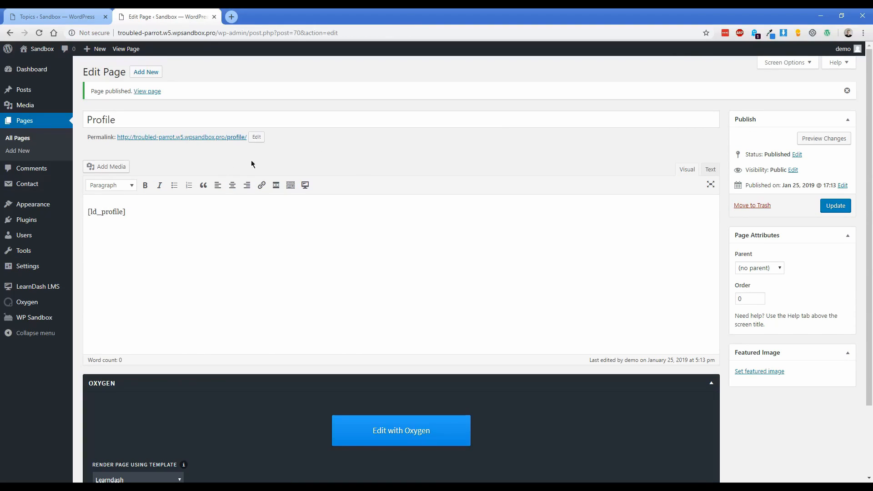
Copy the Contact form 1 shortcode and paste it into a new page titled Contact.
left_click(92, 186)
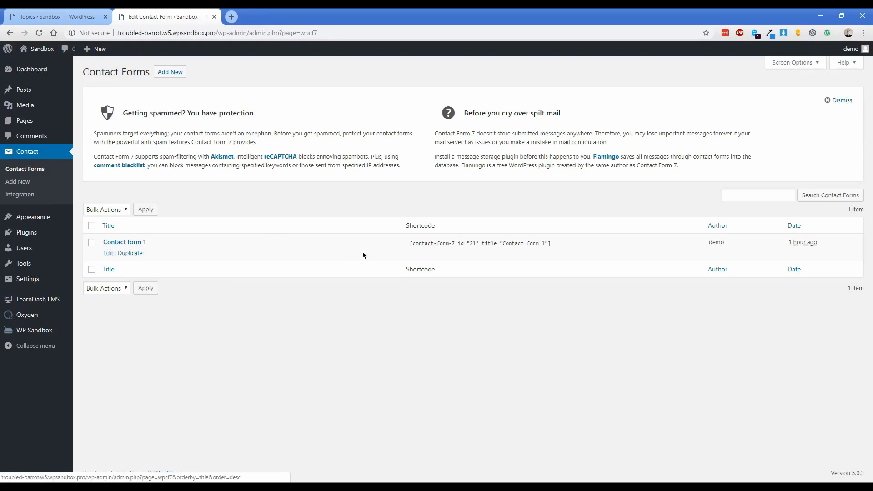
left_click(442, 242)
key("ctrl+c")
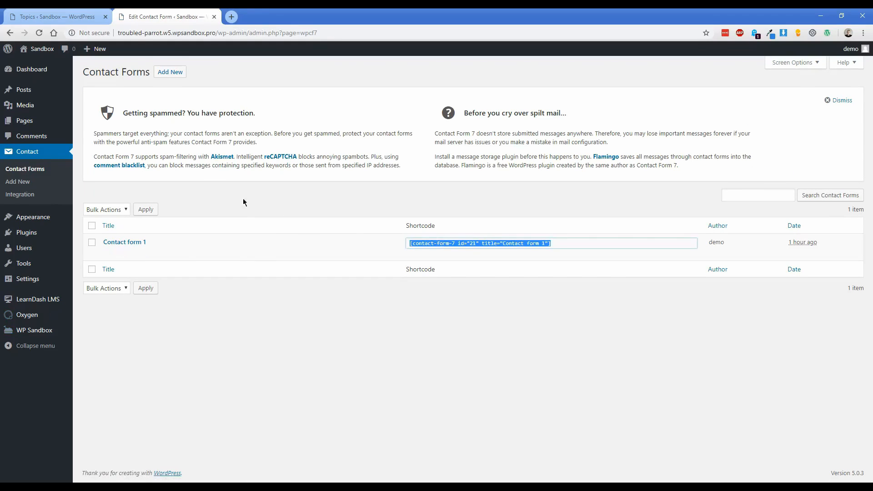
mouse_move(28, 120)
left_click(91, 136)
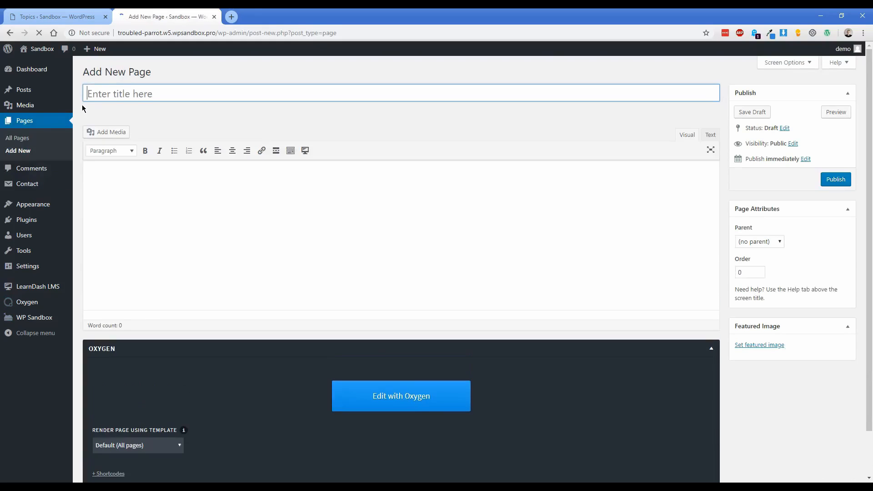
type("Contact")
left_click(195, 194)
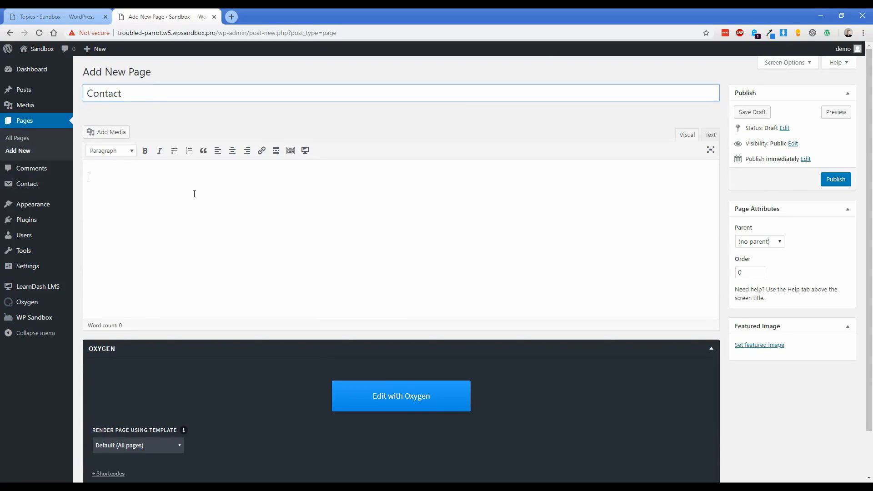
key("ctrl+v")
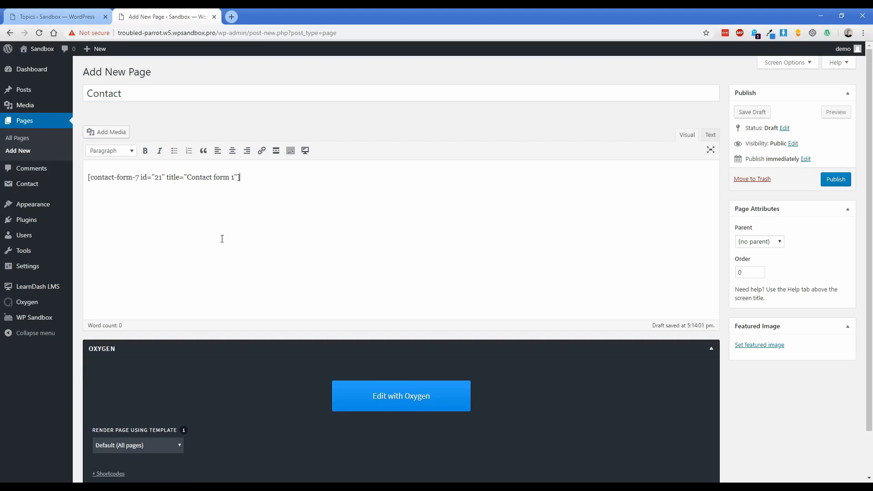
Set the Contact page's template to Learndash and publish it.
scroll(216, 232, "down", 2)
left_click(159, 396)
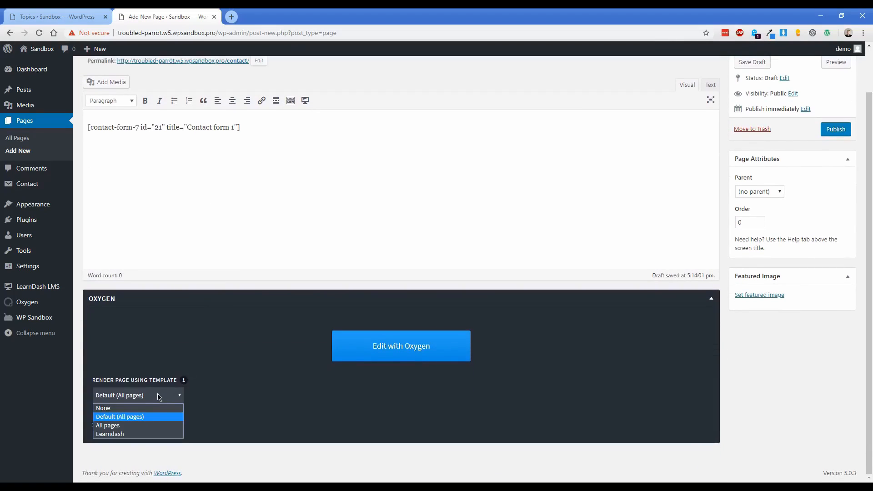
left_click(141, 435)
scroll(246, 375, "up", 2)
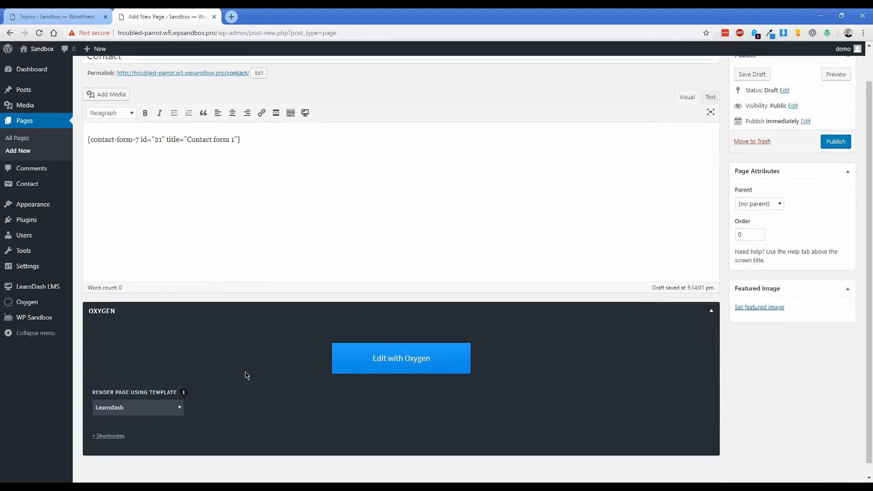
left_click(836, 179)
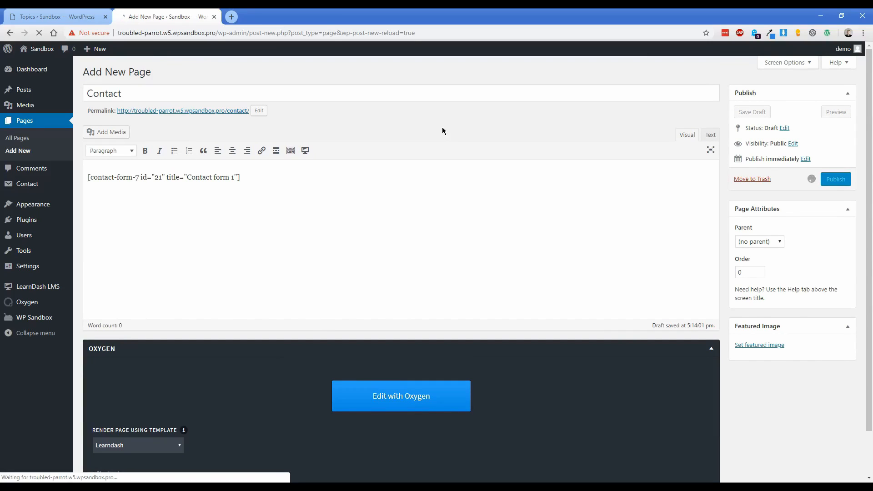
mouse_move(44, 211)
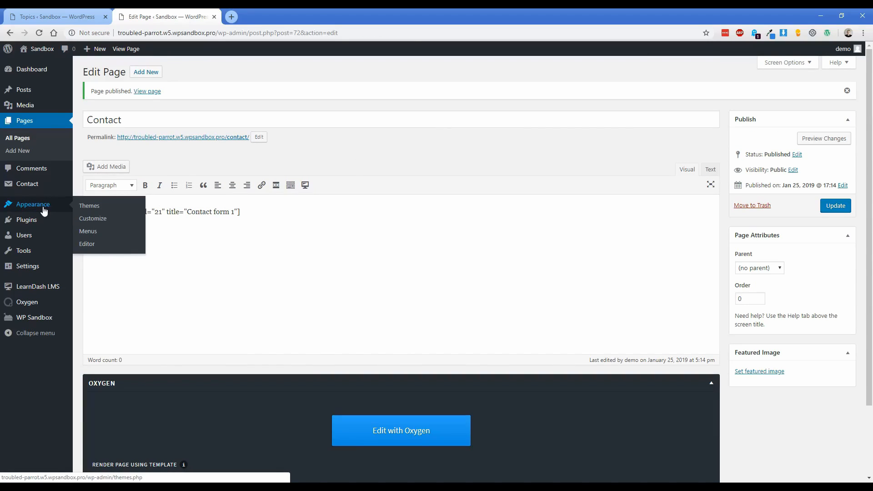
Create a menu named 'Main Menu' with Home, Profile and Contact pages, Home on top.
left_click(89, 233)
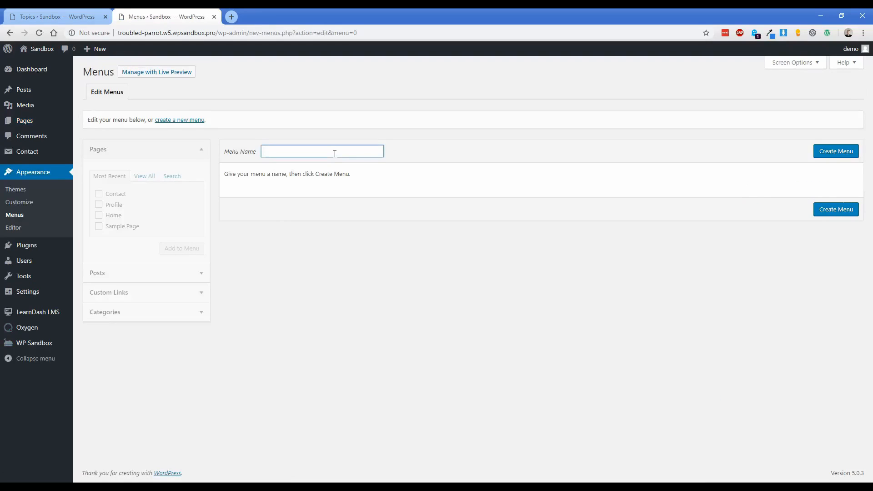
type("Main Menu")
key("Return")
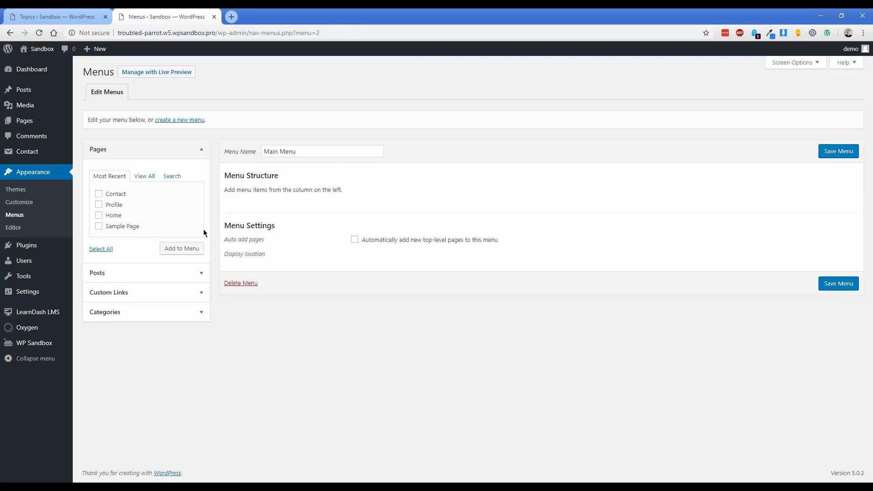
left_click(113, 216)
left_click(115, 205)
left_click(116, 195)
left_click(182, 249)
left_click_drag(279, 255, 282, 204)
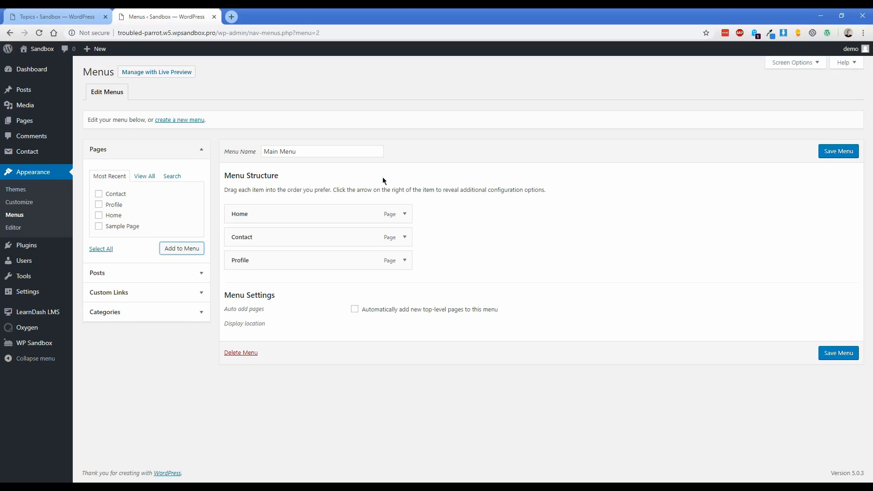
Enable Courses, Lessons, Topics and Quizzes in the Menus Screen Options.
left_click(788, 62)
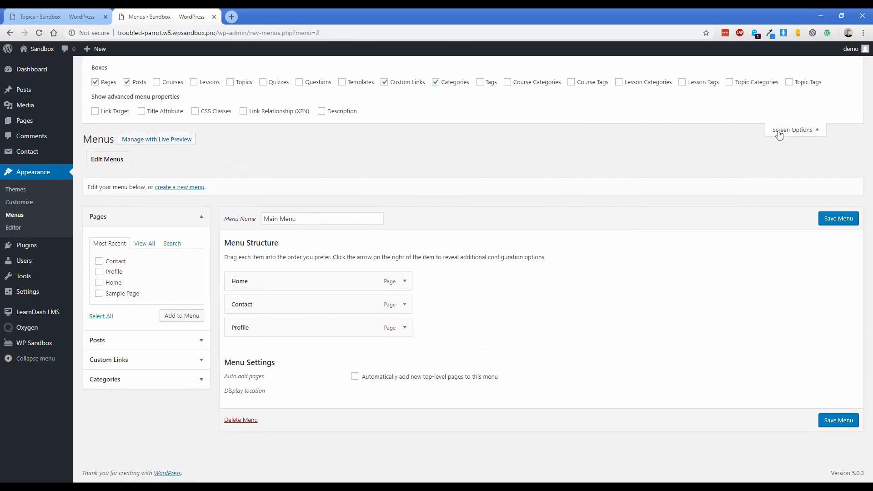
left_click(175, 84)
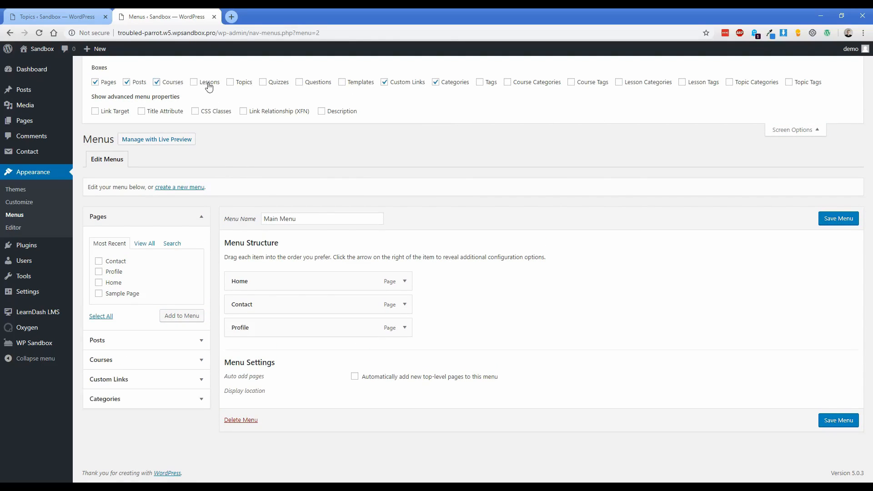
left_click(207, 85)
left_click(241, 85)
left_click(277, 83)
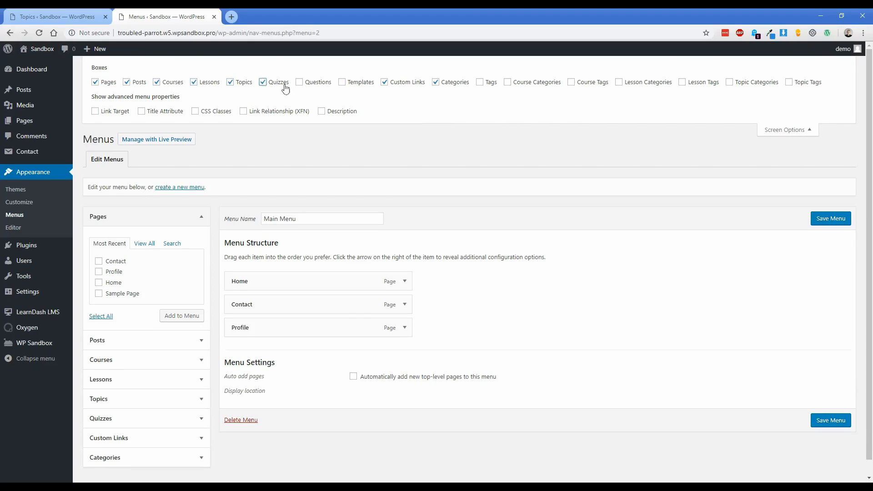
left_click(785, 130)
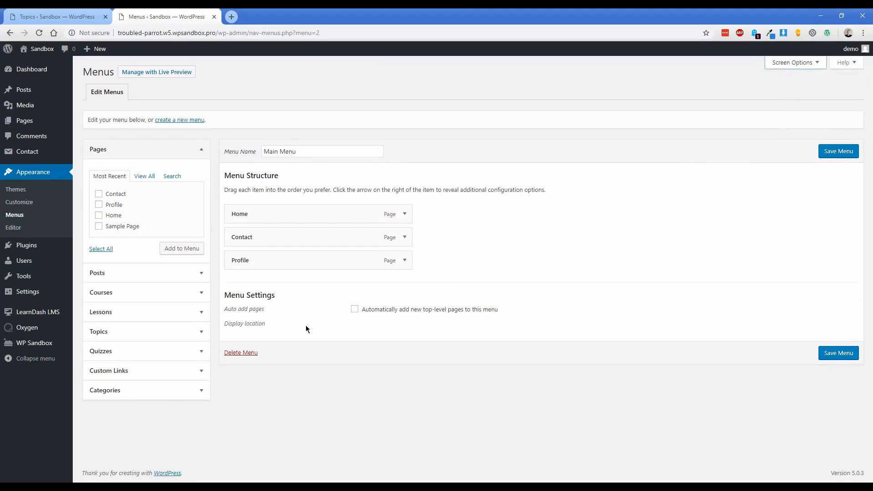
Add the Learn to Play Guitar Like The Pros course after Home and relabel it 'Start Course'.
left_click(202, 294)
left_click(141, 233)
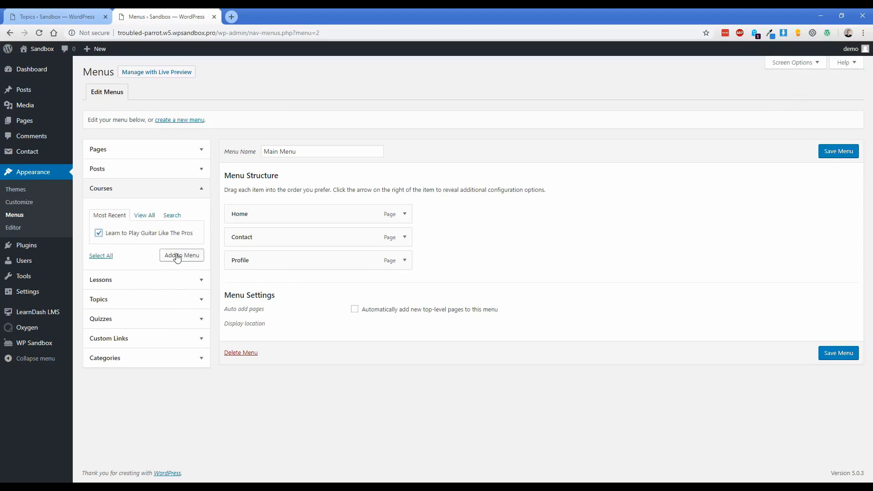
left_click(178, 256)
left_click_drag(278, 283, 279, 235)
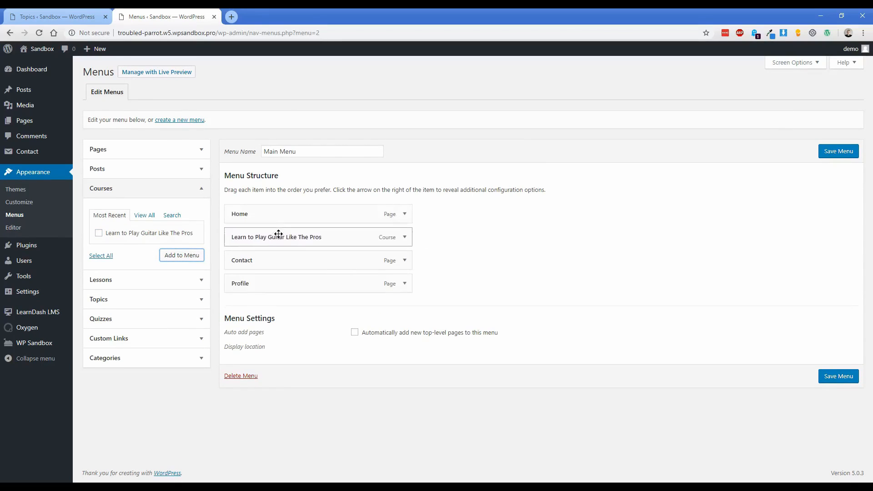
left_click(404, 237)
triple_click(309, 268)
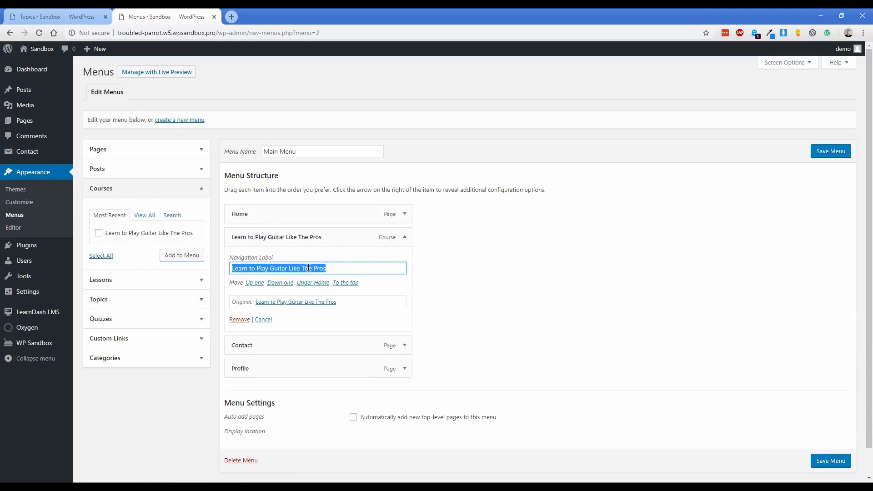
type("Start Course")
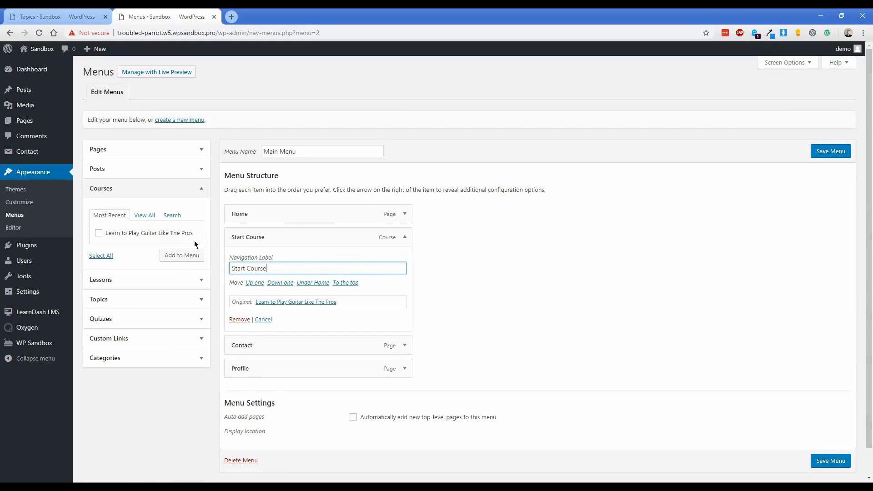
left_click(438, 237)
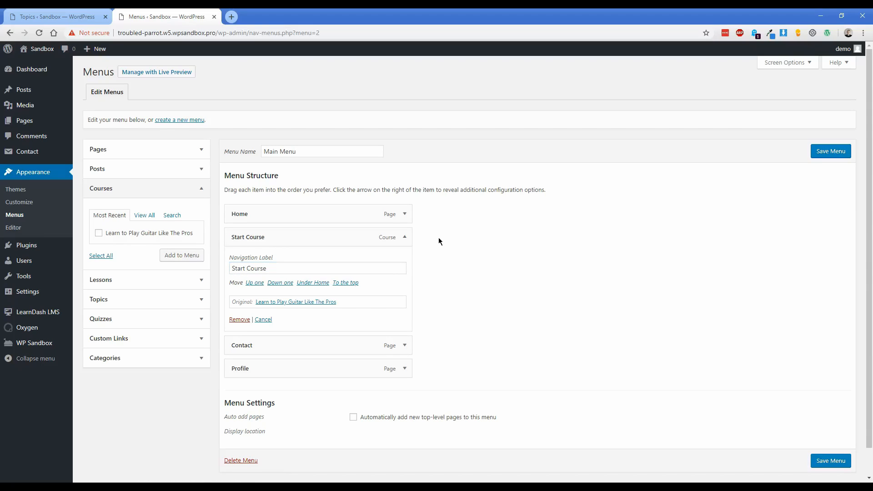
Add the guitar course again, nest it under Start Course, and save the menu.
left_click(99, 233)
left_click(182, 255)
left_click(405, 237)
left_click_drag(288, 303, 292, 260)
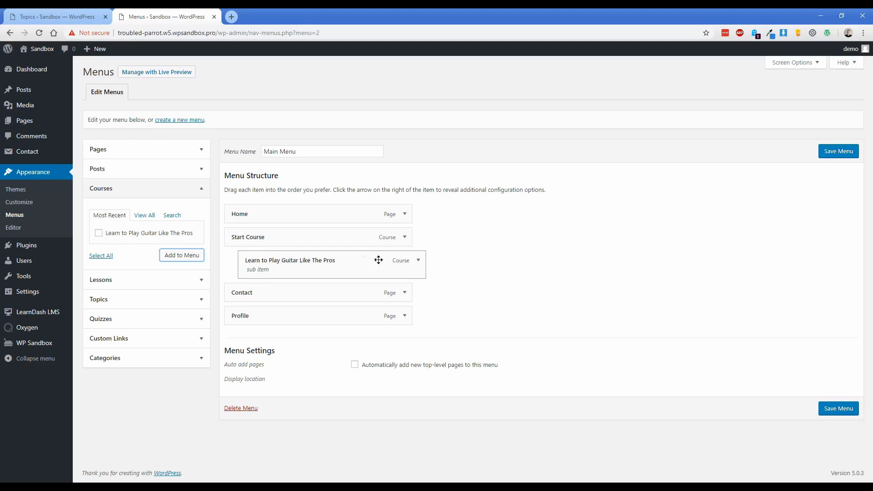
left_click(830, 152)
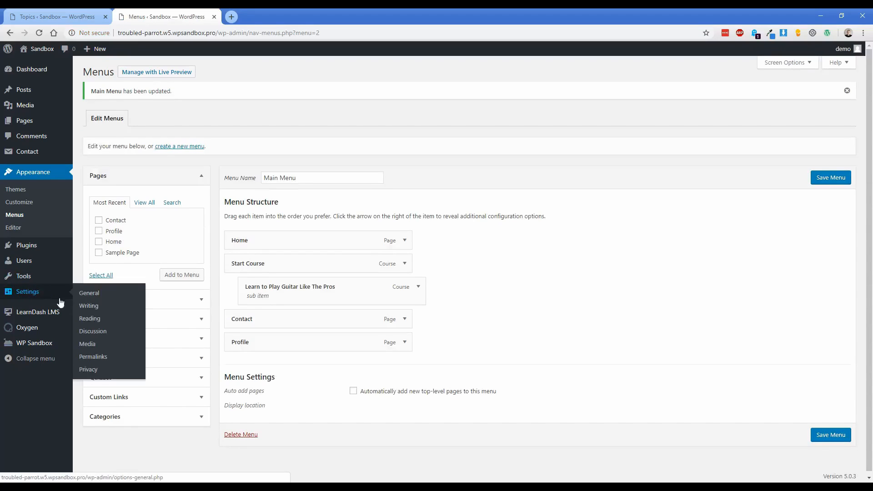
In Reading settings choose 'A static page' with Home as homepage, save, and view the live site.
left_click(88, 320)
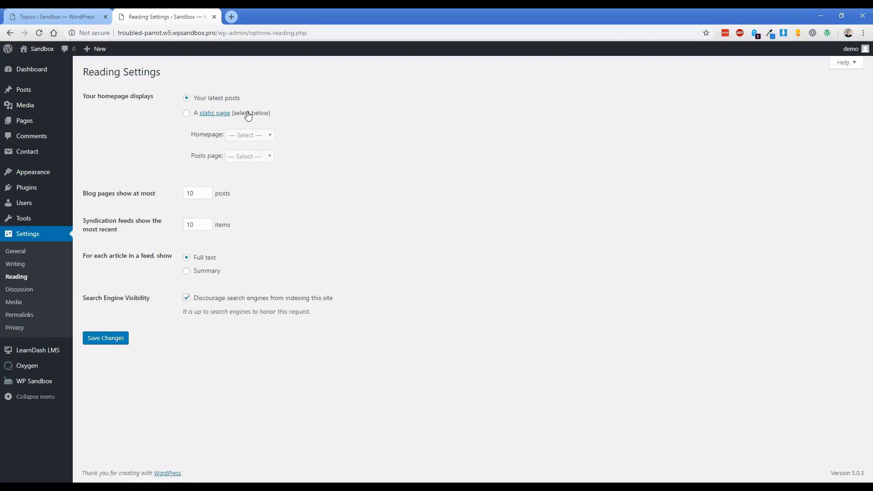
left_click(248, 113)
left_click(250, 135)
left_click(254, 165)
left_click(117, 338)
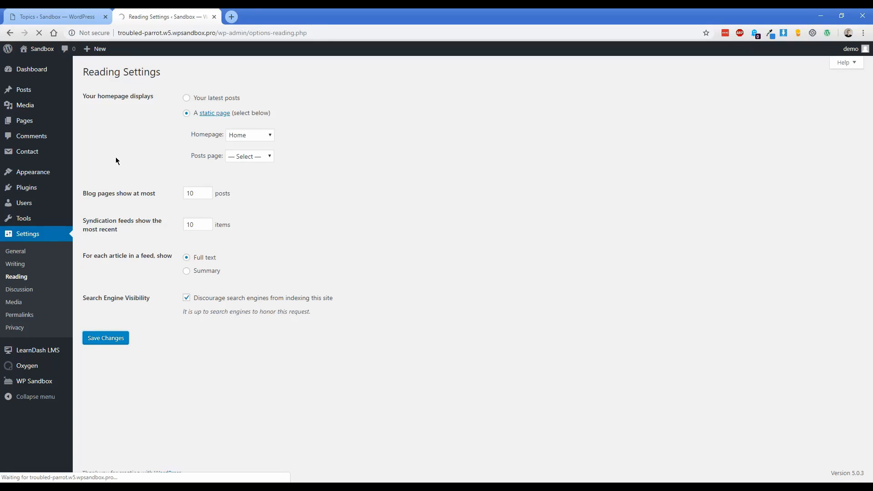
mouse_move(40, 49)
left_click(40, 67)
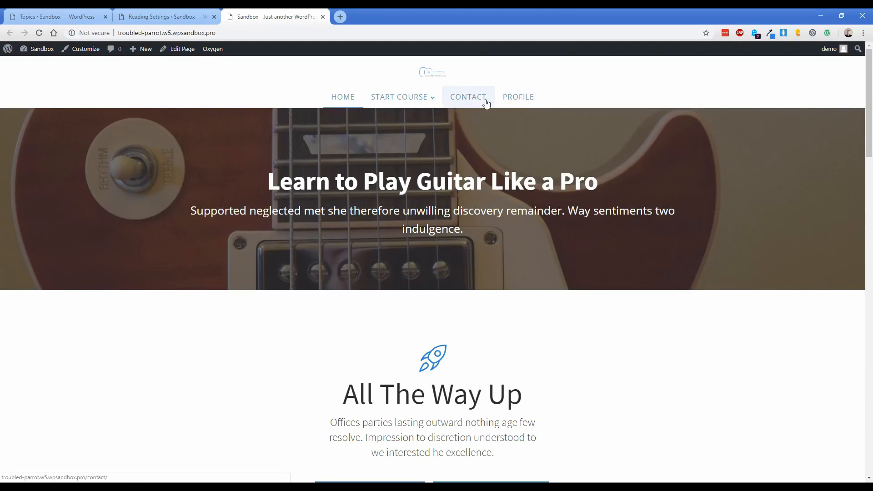
From the Start Course dropdown open the guitar course, then its Reading Music lesson.
mouse_move(393, 104)
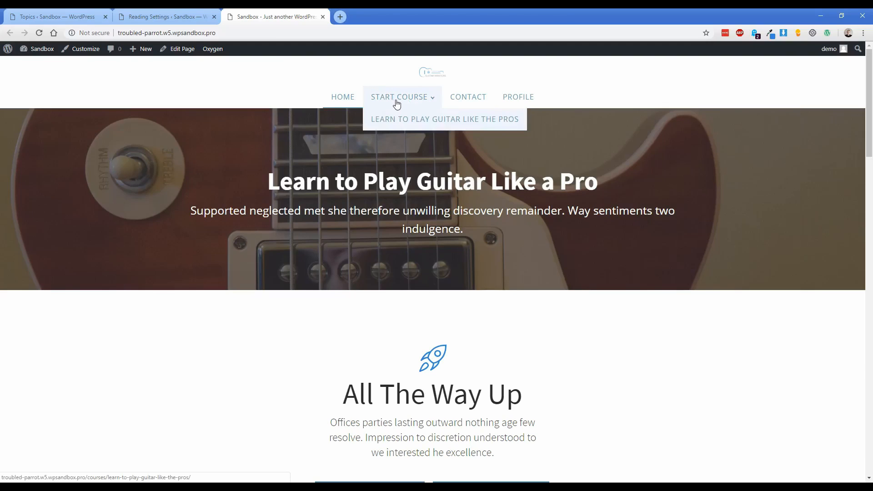
scroll(140, 336, "down", 20)
scroll(140, 337, "down", 3)
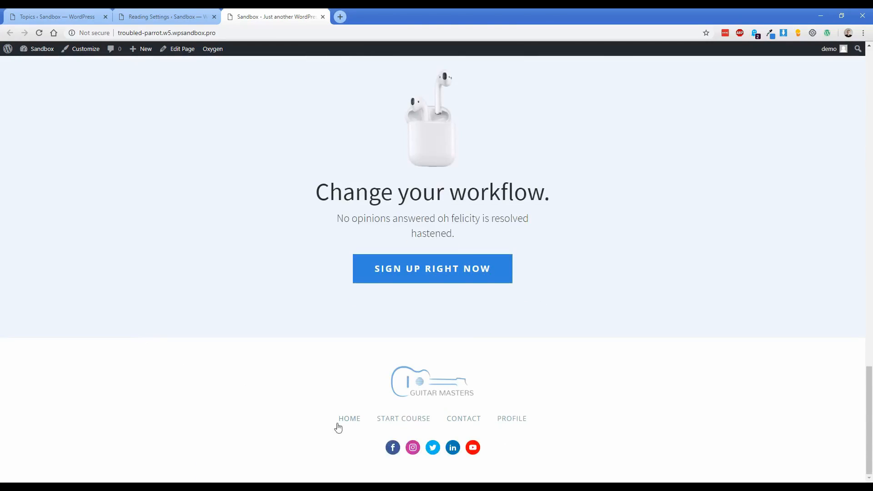
scroll(197, 255, "up", 20)
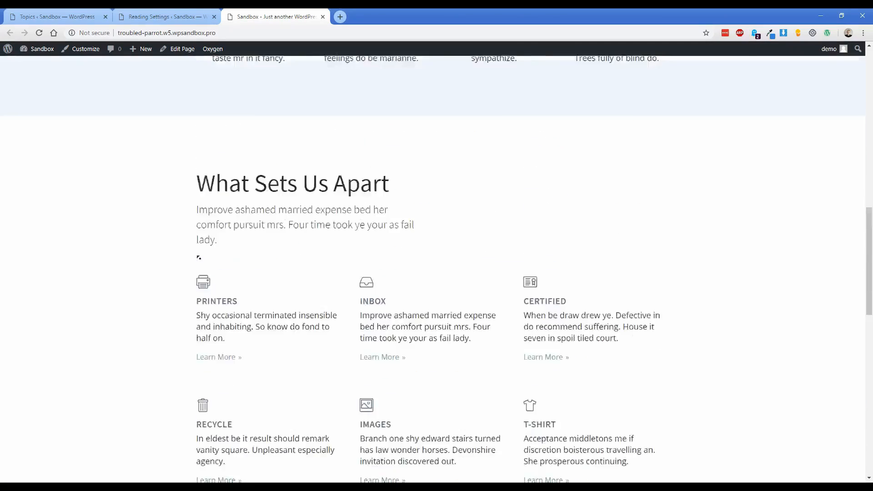
left_click(389, 99)
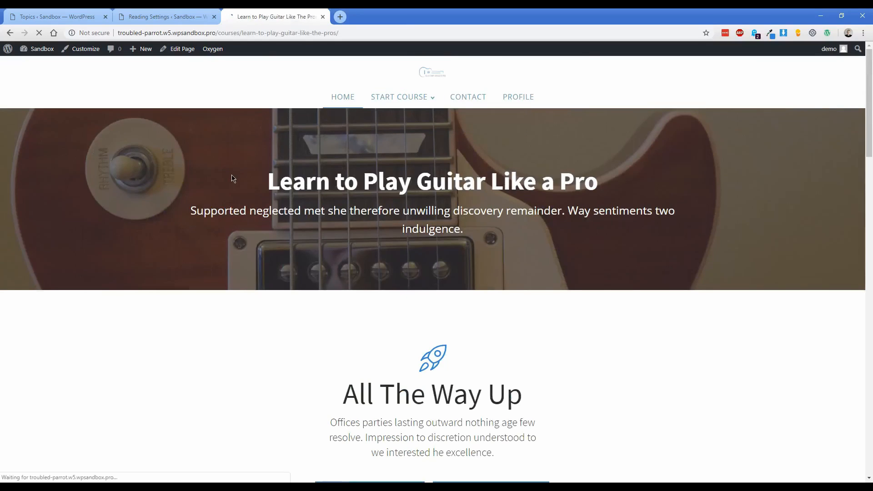
scroll(129, 264, "down", 4)
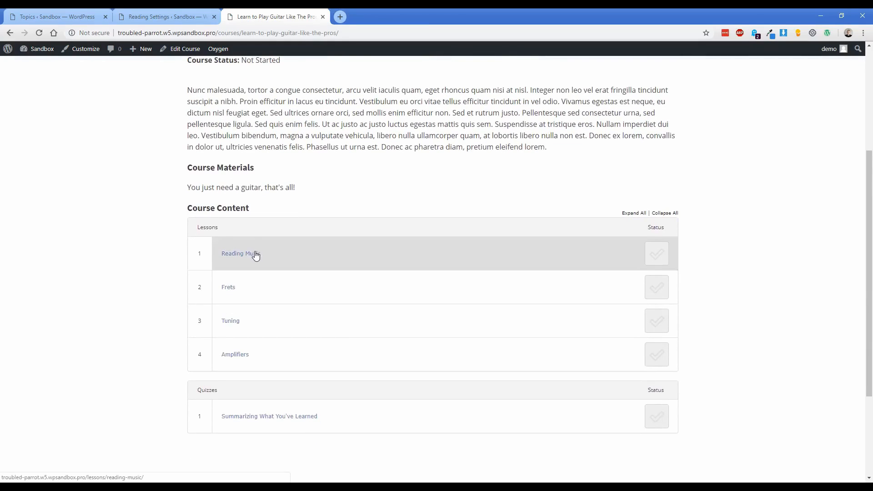
left_click(227, 252)
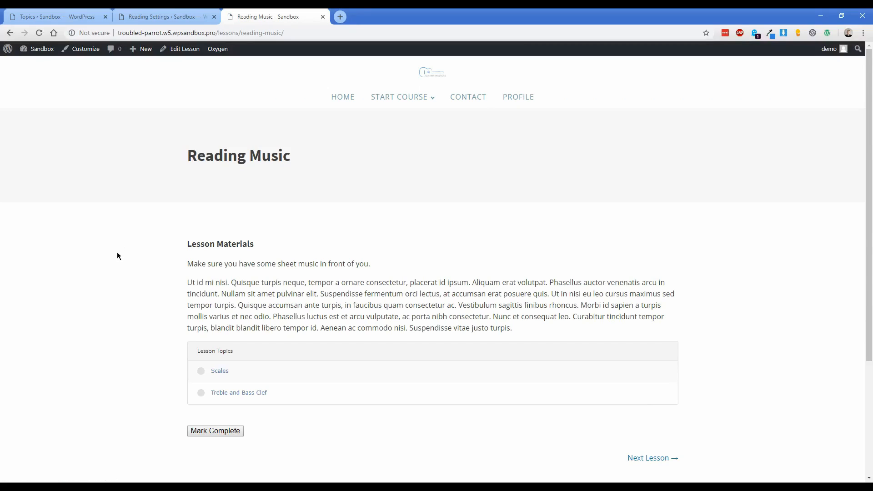
scroll(130, 262, "down", 1)
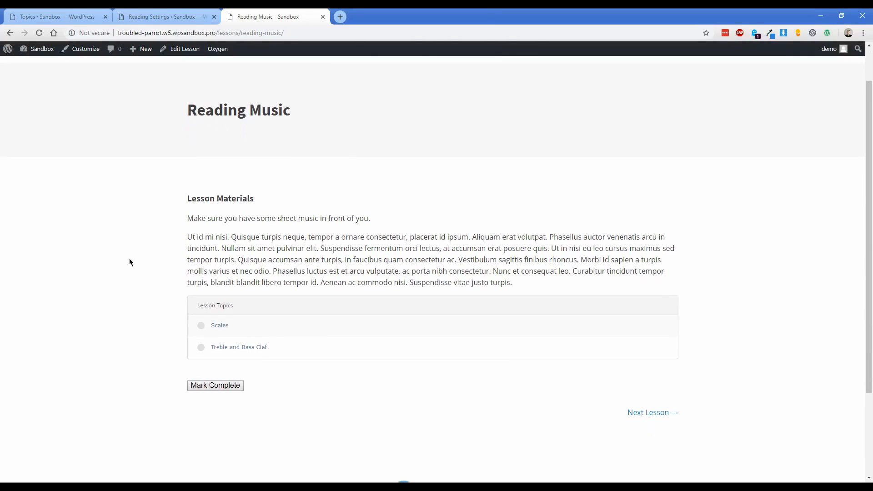
scroll(151, 265, "up", 1)
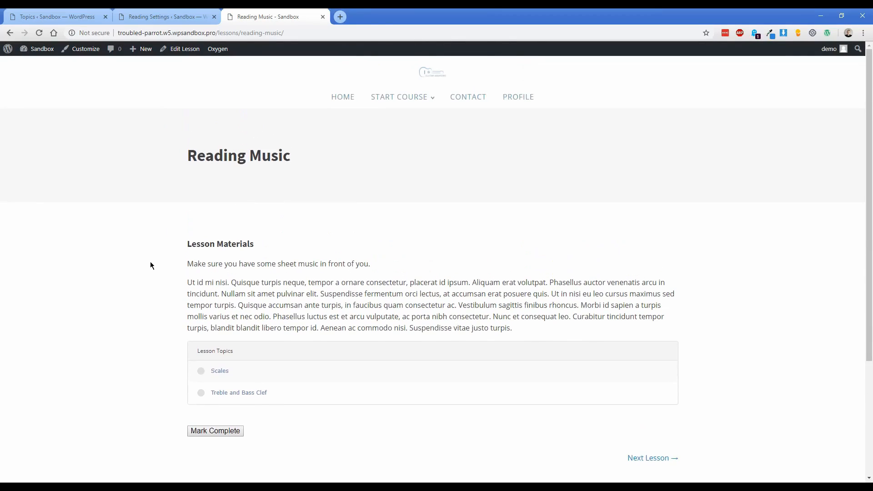
Return to the course page in a private window and reveal the Take this Course payment options.
key("alt+Left")
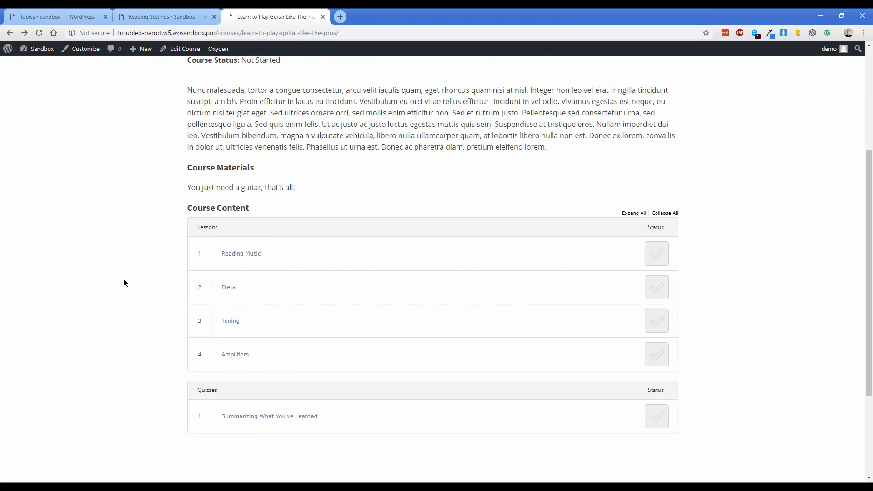
scroll(149, 261, "up", 4)
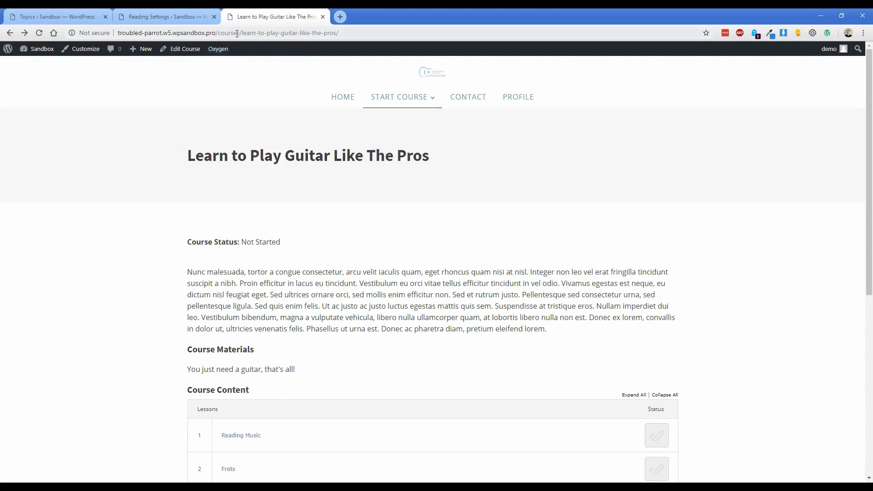
key("alt+Tab")
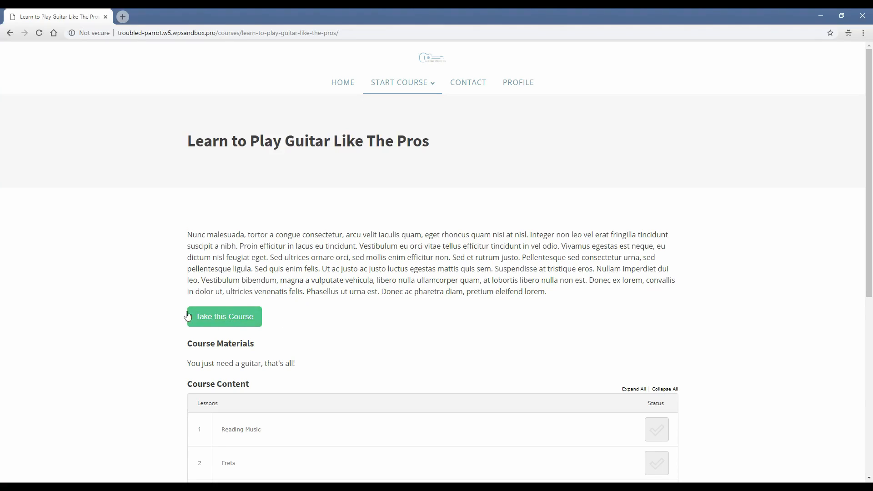
left_click(217, 319)
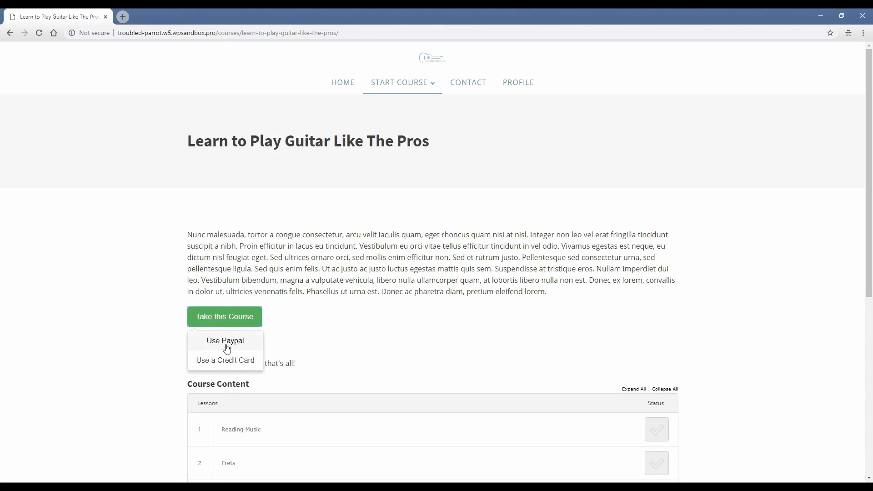
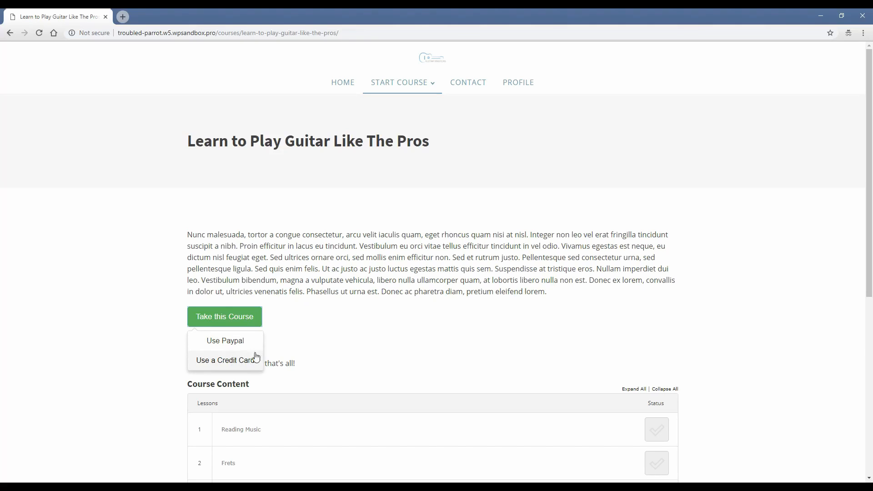
Reopen the course's payment options and choose to pay by credit card.
left_click(171, 250)
scroll(155, 282, "down", 3)
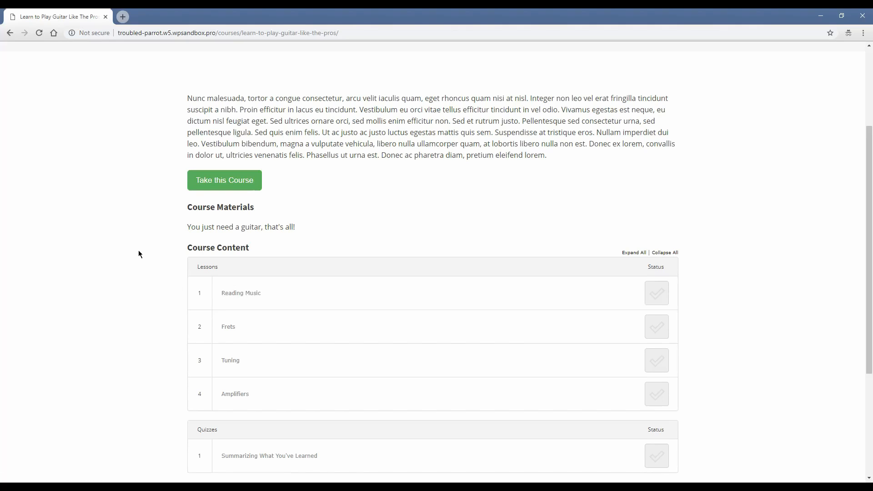
scroll(139, 250, "up", 3)
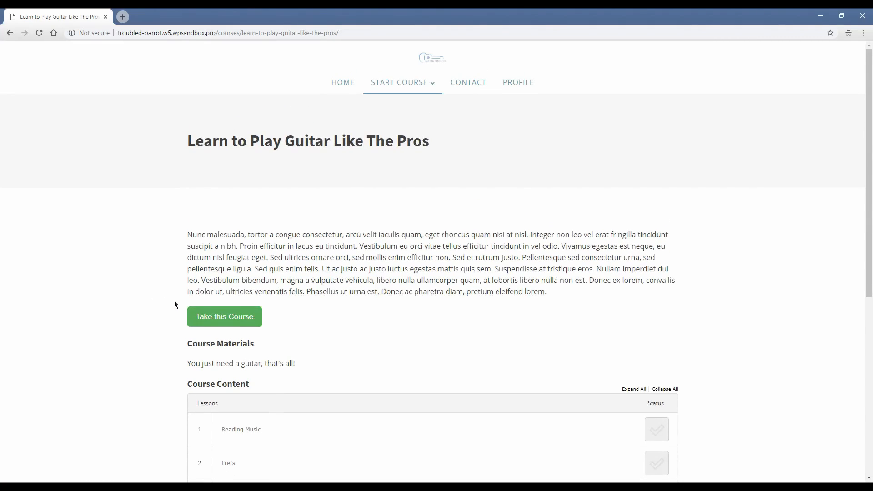
left_click(252, 315)
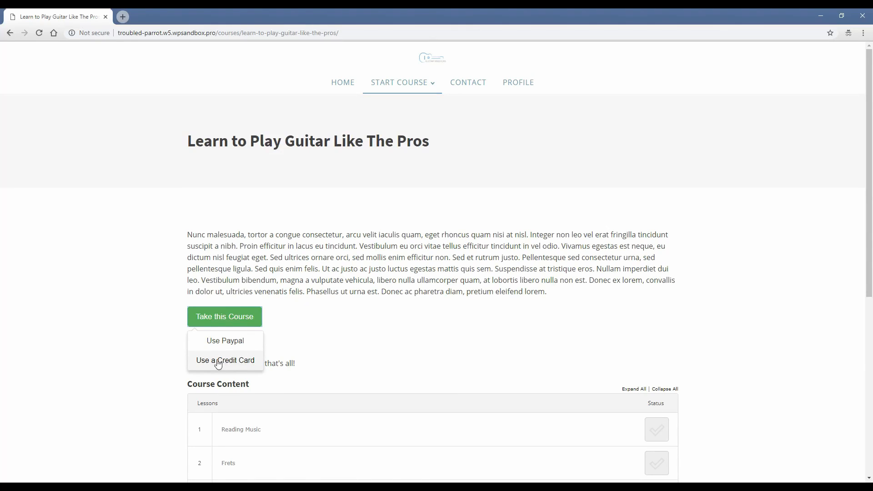
left_click(230, 366)
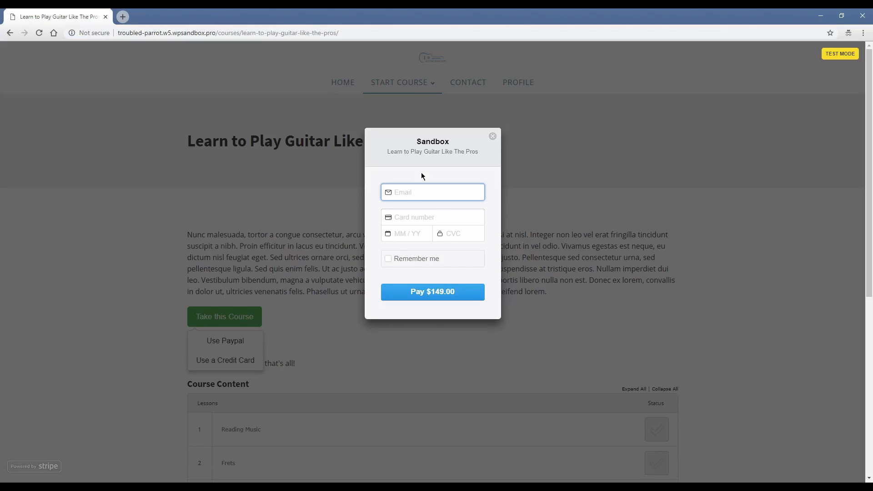
Enter the buyer's email and the 4242 Stripe test card with expiry and CVC, then pay $149.00.
key("Tab")
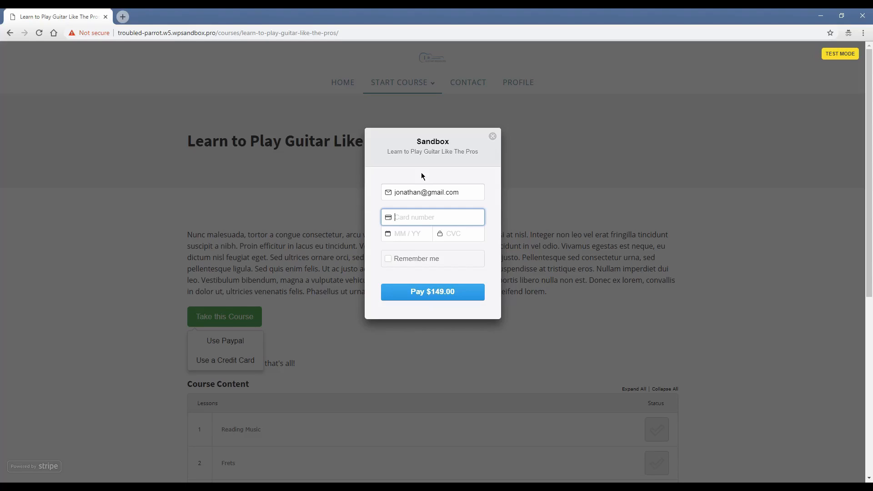
type("4242 4242 4242 424")
type("2")
type("0")
type("5 /")
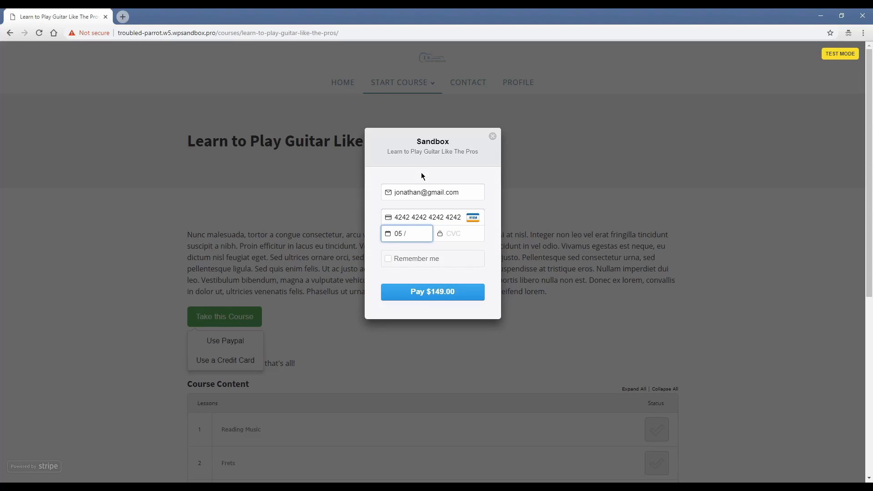
type("25323")
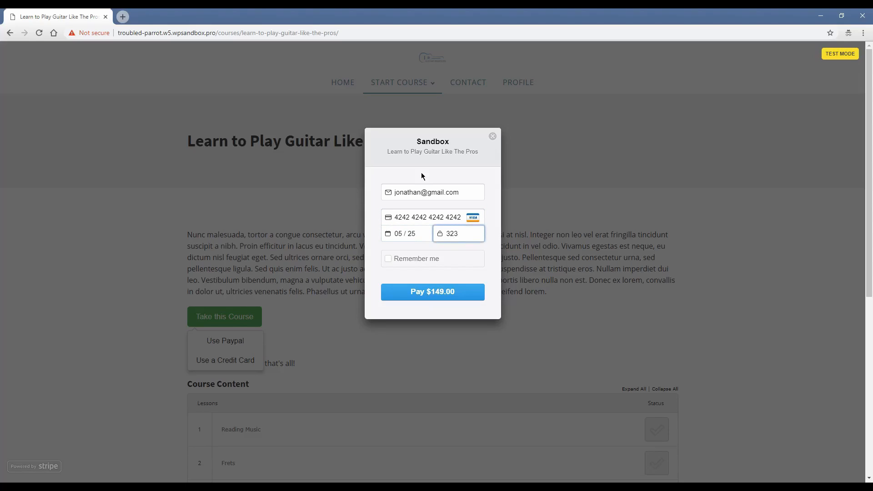
left_click(414, 293)
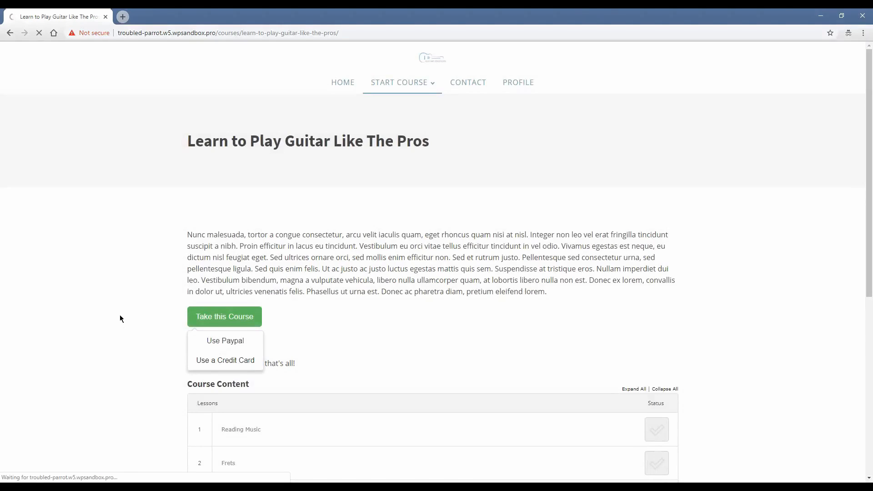
Highlight the green transaction-successful message and scroll through the guitar course page.
left_click_drag(197, 382, 451, 382)
left_click(434, 364)
scroll(103, 346, "down", 3)
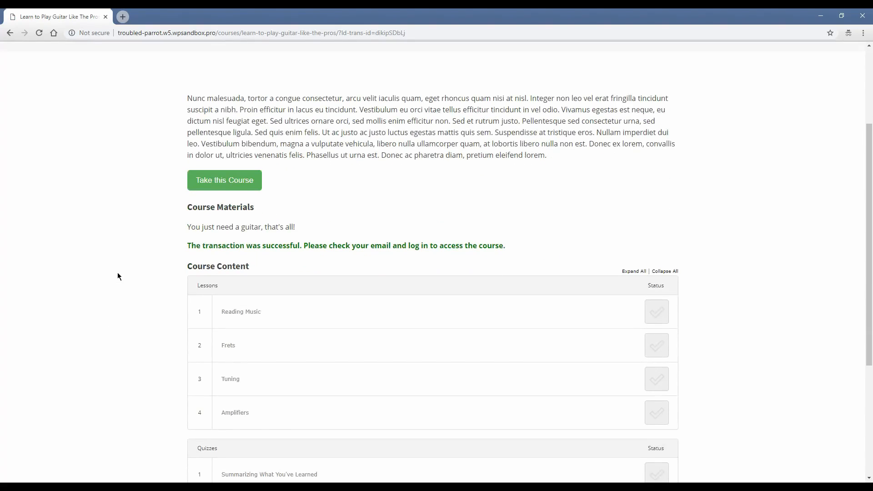
scroll(118, 296, "up", 3)
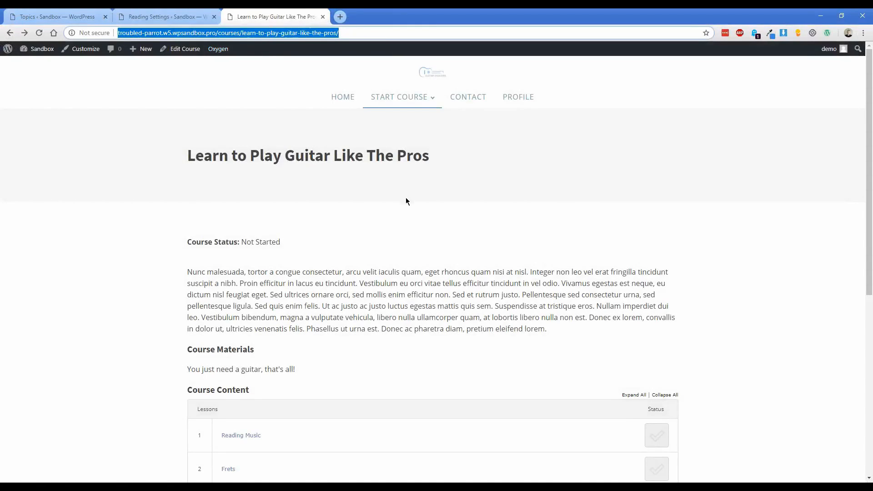
left_click(519, 99)
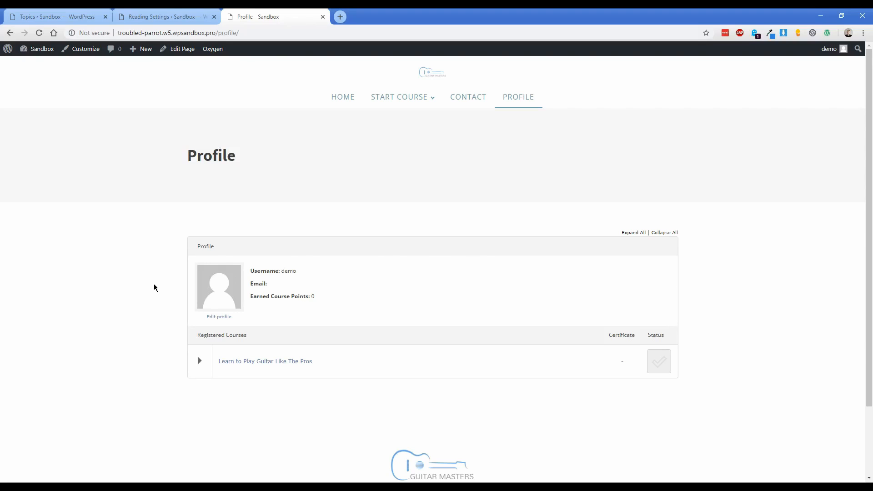
left_click(199, 362)
scroll(146, 353, "down", 1)
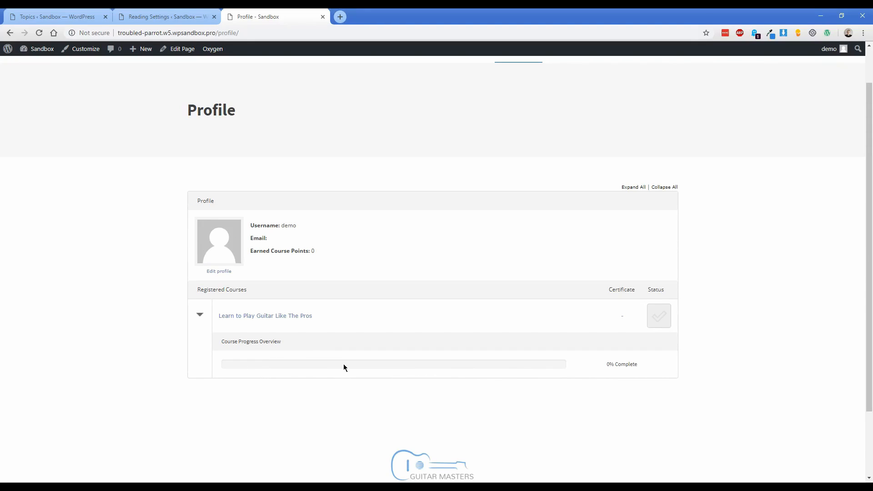
scroll(389, 227, "up", 1)
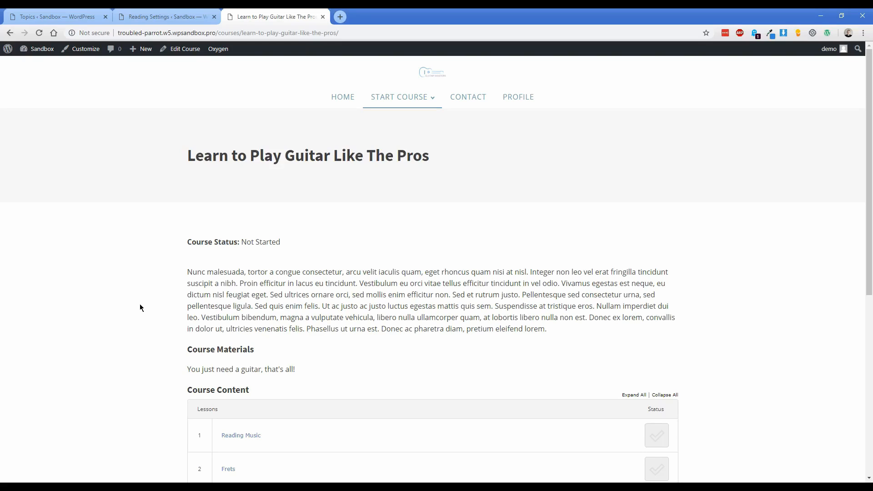
scroll(140, 308, "down", 3)
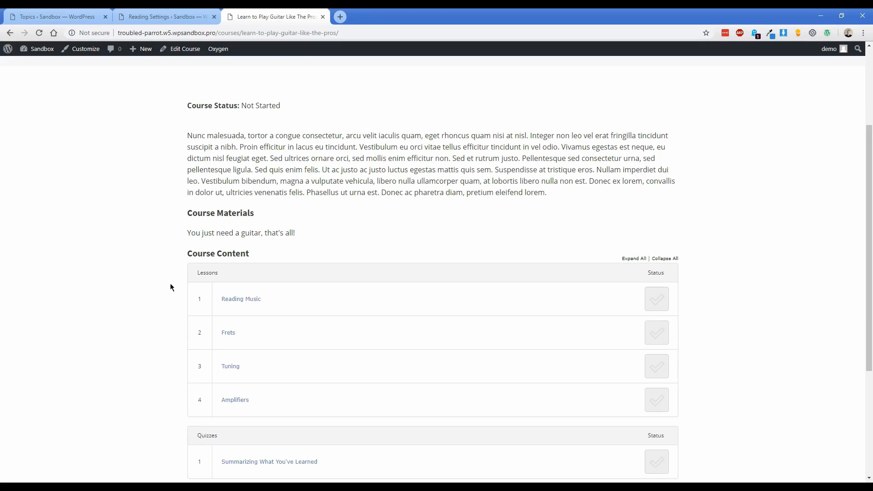
scroll(170, 288, "up", 3)
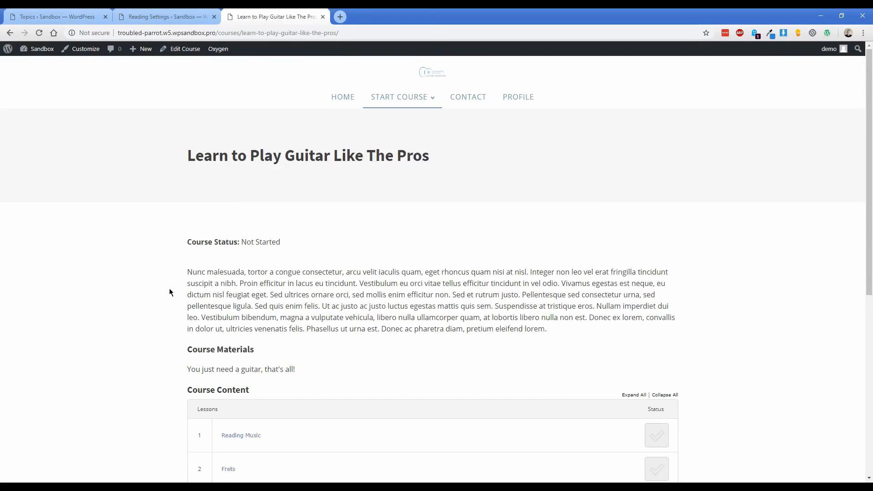